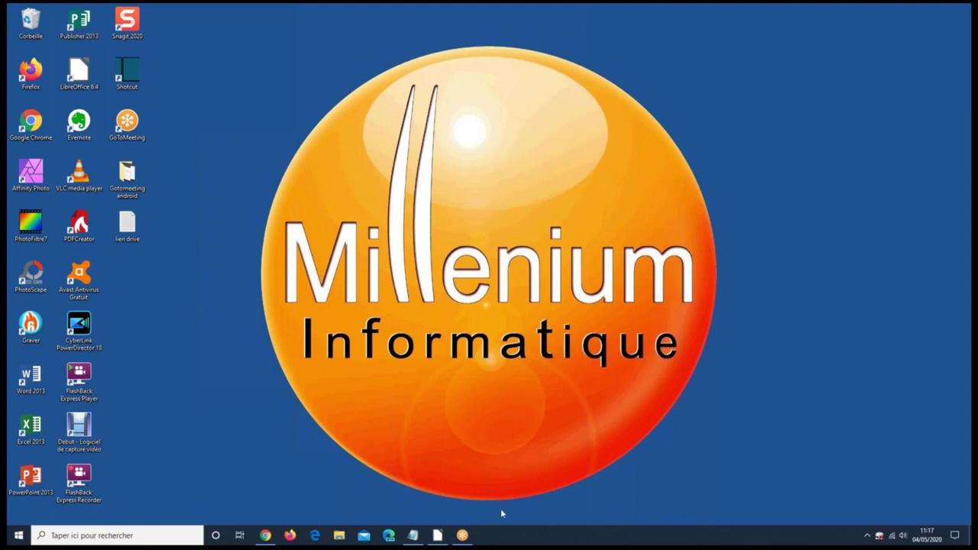
- Switch to LibreOffice, open the recent spreadsheet Planning 1 and dismiss the tip of the day
left_click(438, 536)
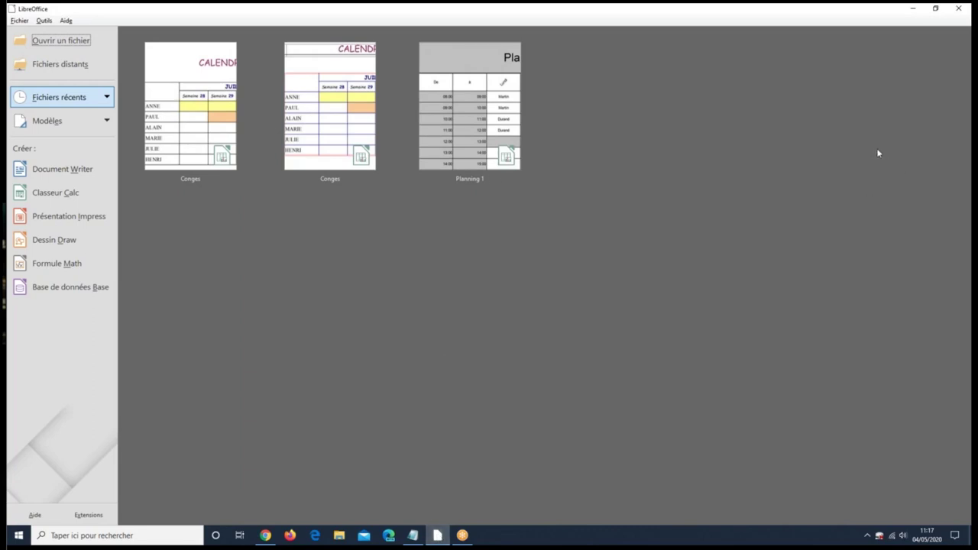
left_click(461, 100)
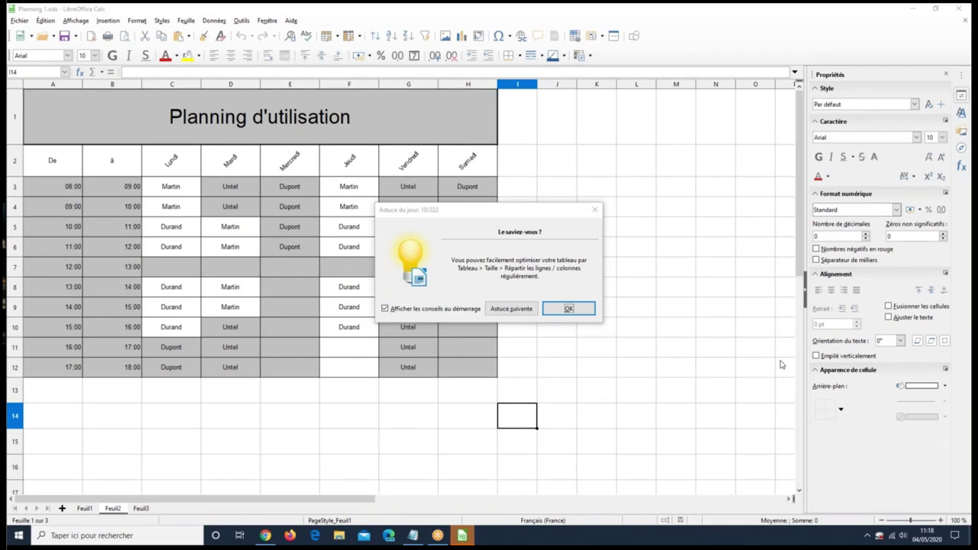
left_click(569, 309)
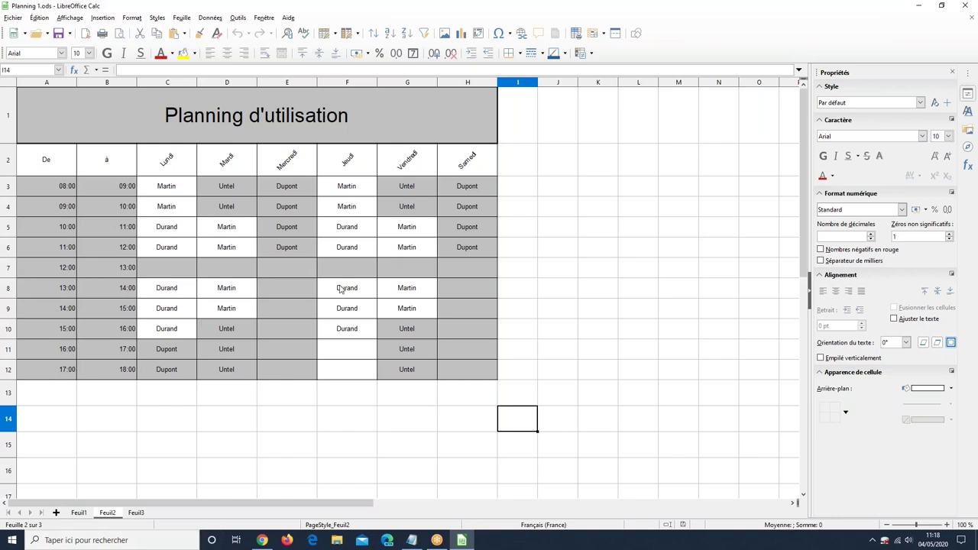
- Create a new blank spreadsheet from the Planning 1 window
left_click(25, 34)
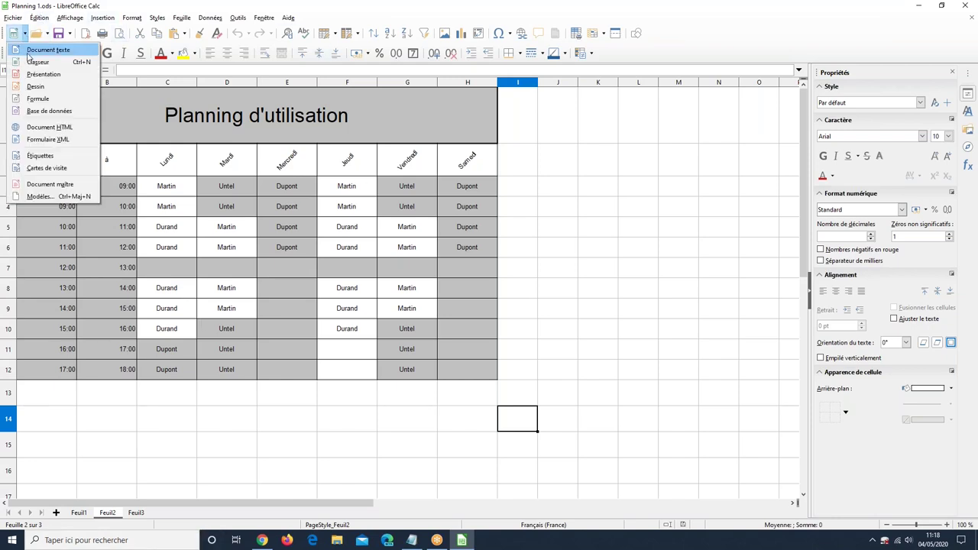
left_click(38, 62)
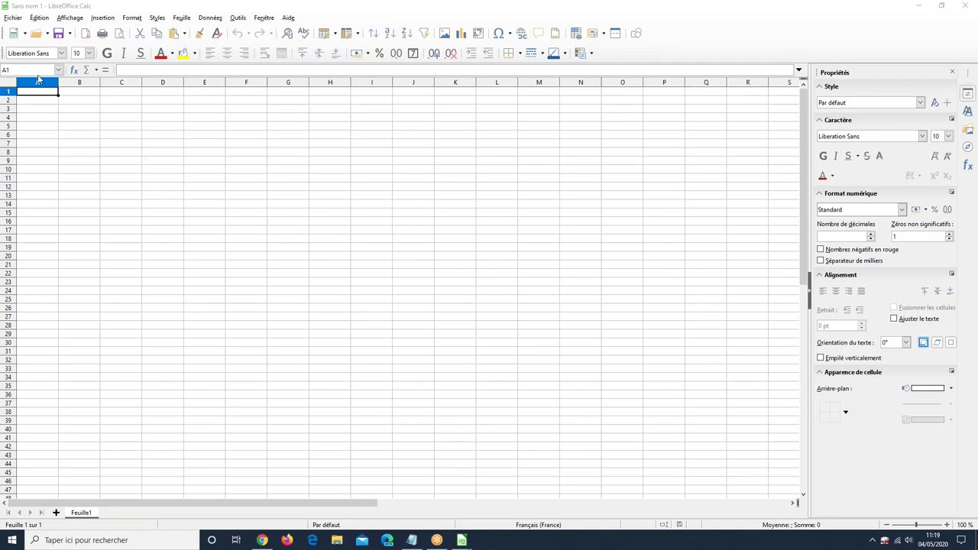
- Select column B, row 10, cell E4 and the range B2:G19 one after another to demonstrate cell selection
left_click(79, 84)
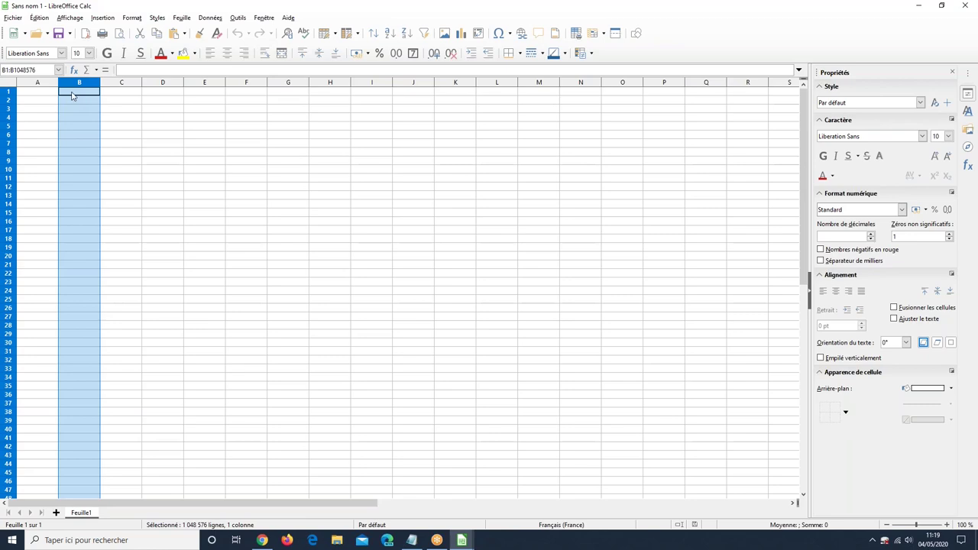
left_click(9, 170)
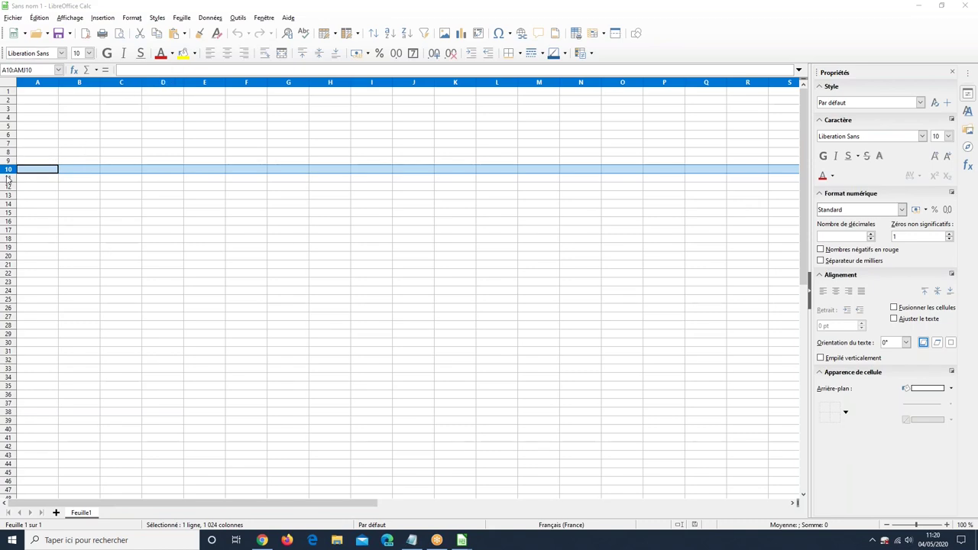
left_click(194, 119)
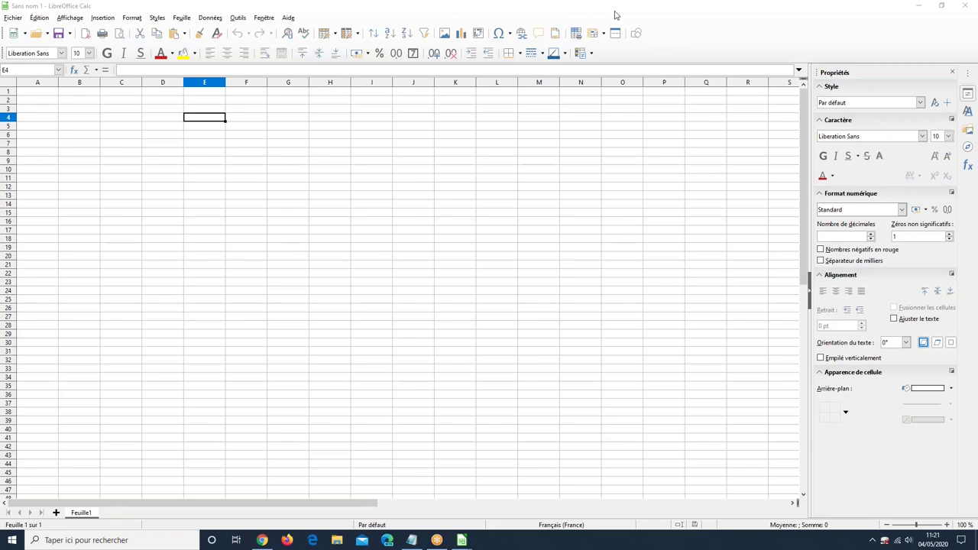
left_click(742, 7)
left_click(67, 104)
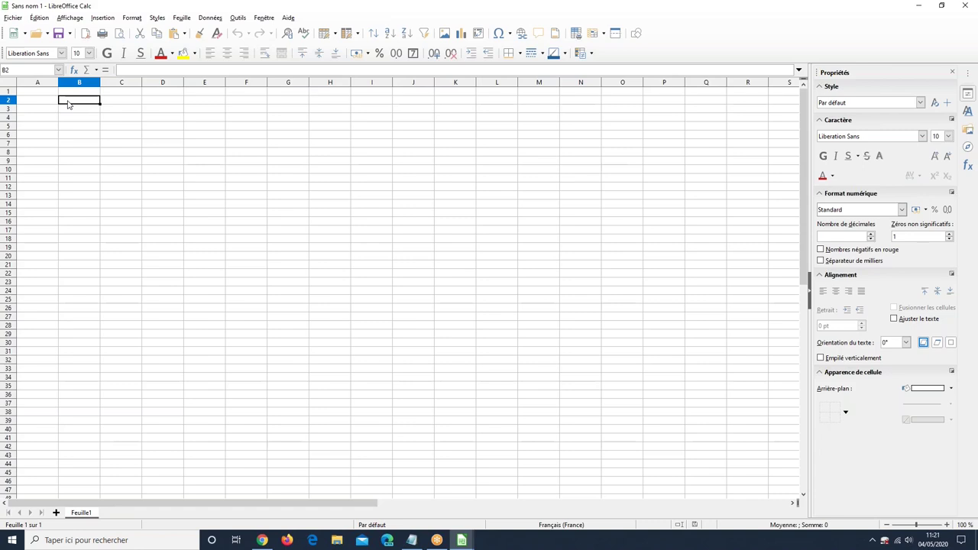
left_click_drag(67, 104, 269, 249)
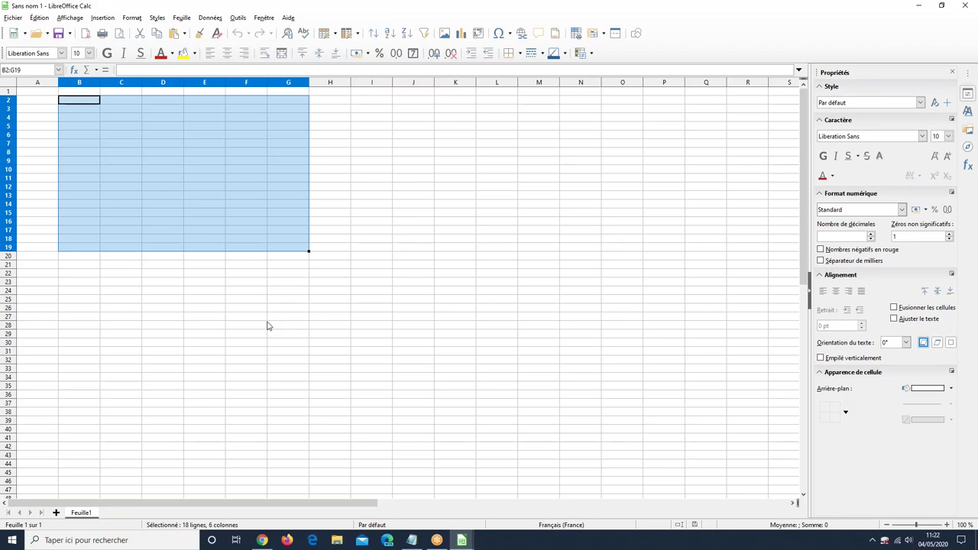
left_click(701, 113)
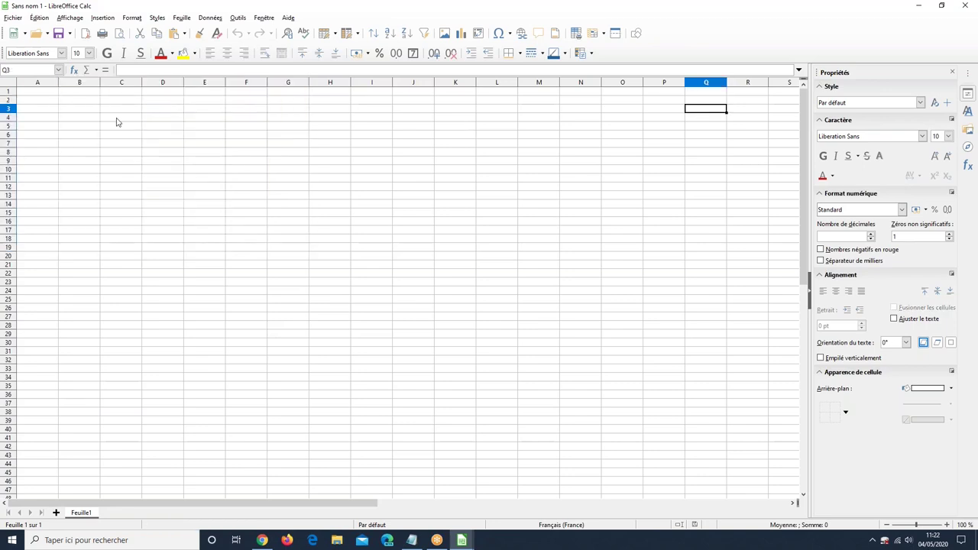
left_click(56, 103)
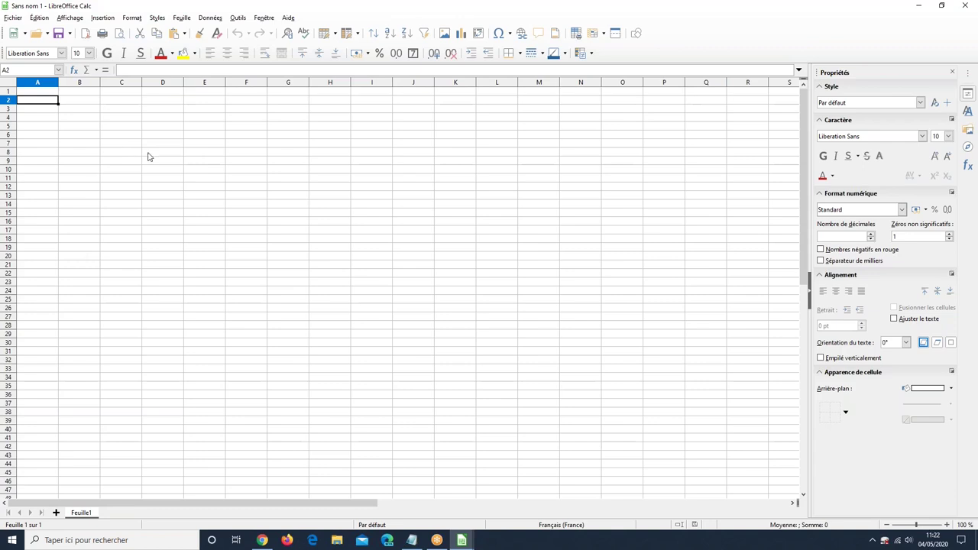
- Enter the title "Planning d'utilisation" in cell A1
left_click(30, 93)
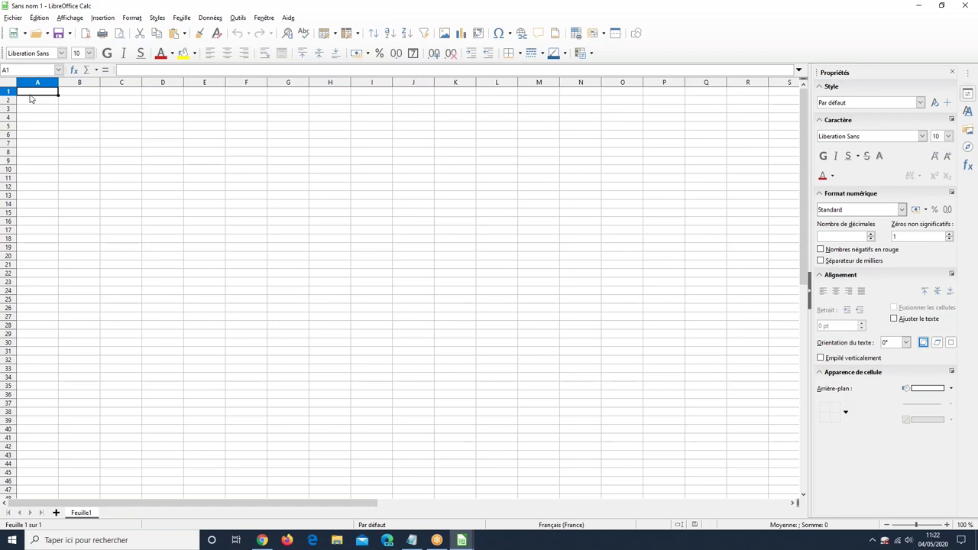
type("Planning d'u")
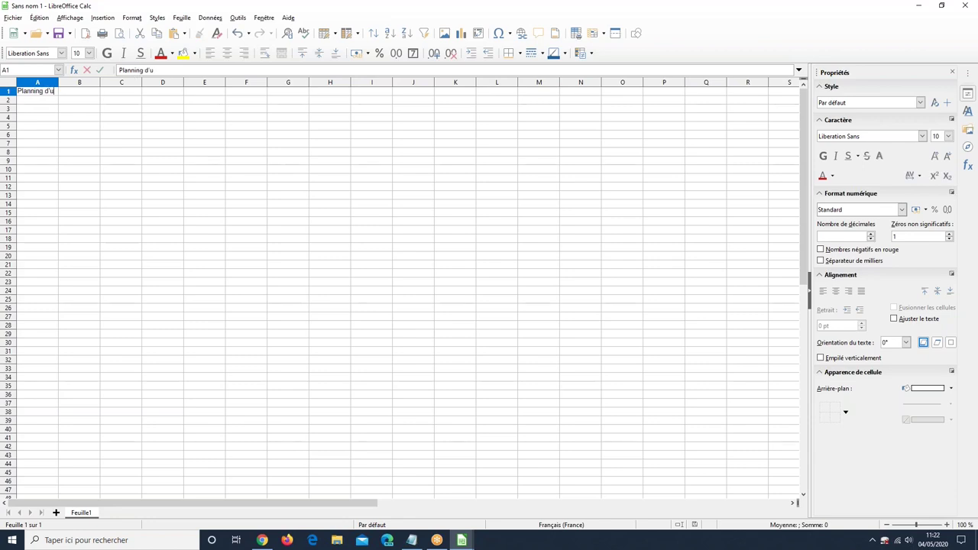
type("tilisation")
- Enter the headings "De", "à" and "Lundi" in cells A2, B2 and C2
left_click(28, 104)
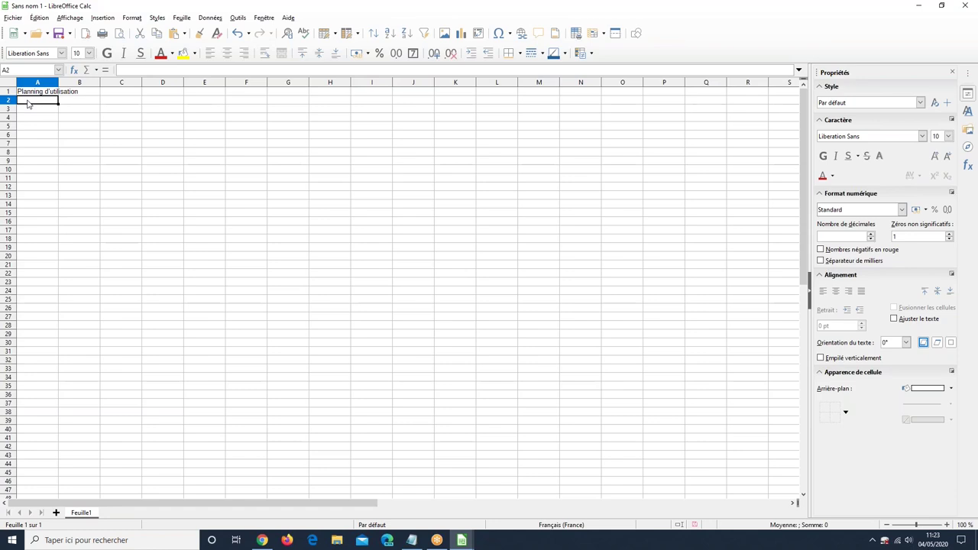
type("De")
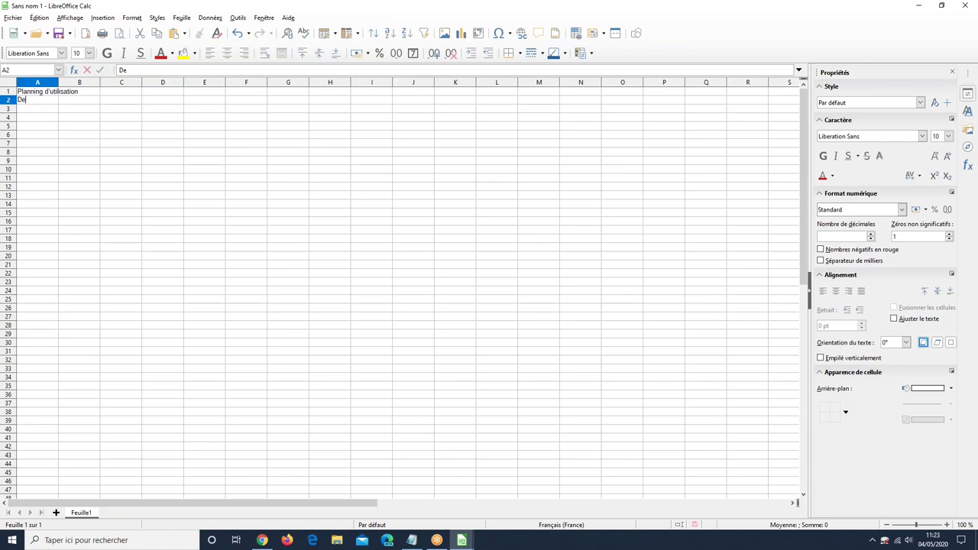
left_click(83, 102)
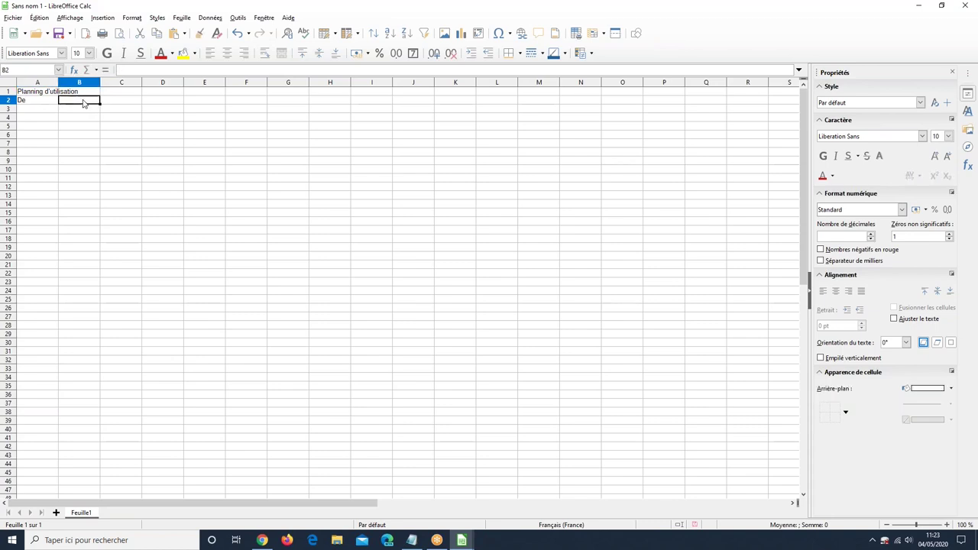
left_click(33, 106)
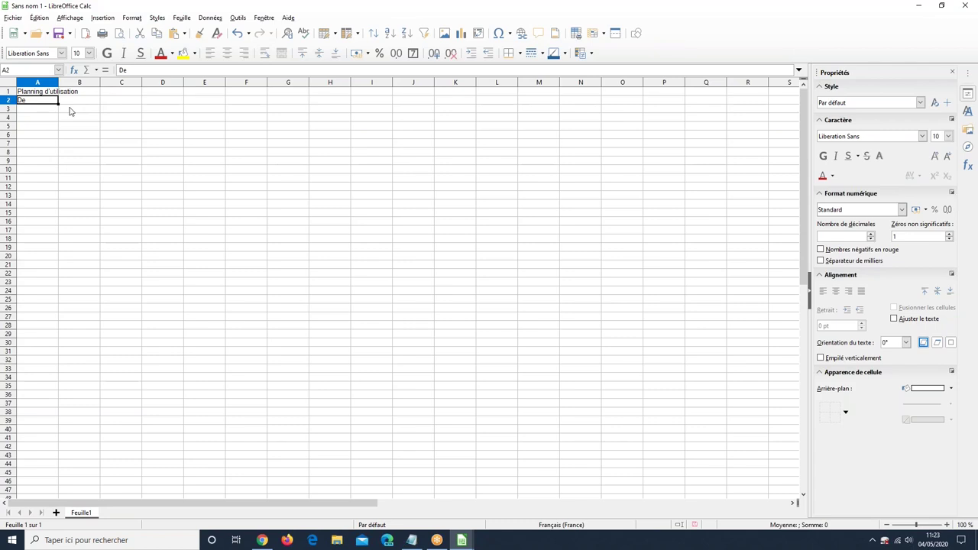
key("Tab")
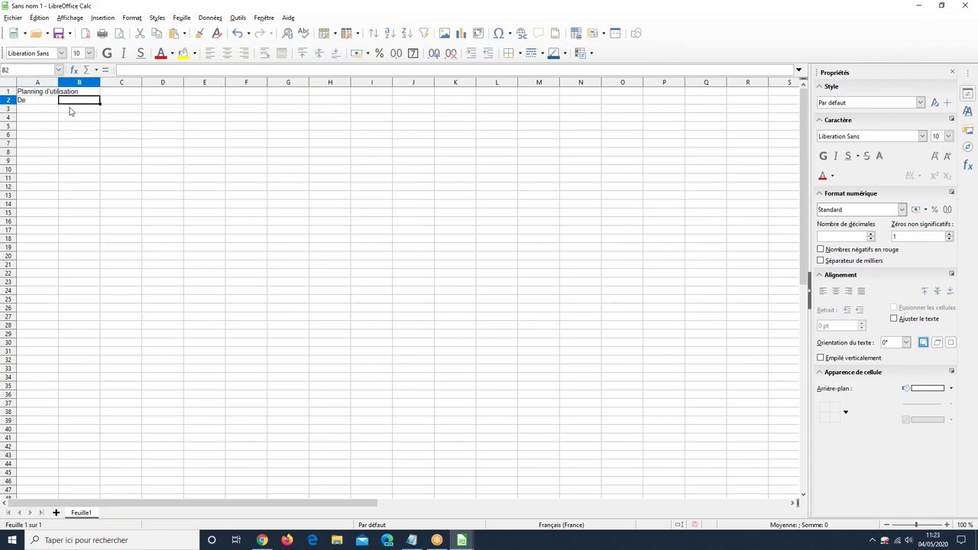
type("à")
key("Tab")
type("Lundi")
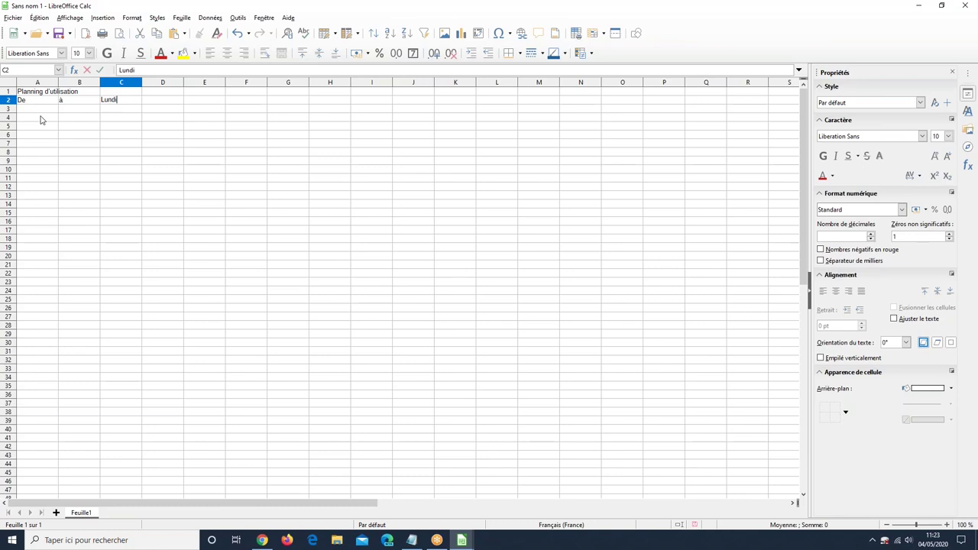
key("Return")
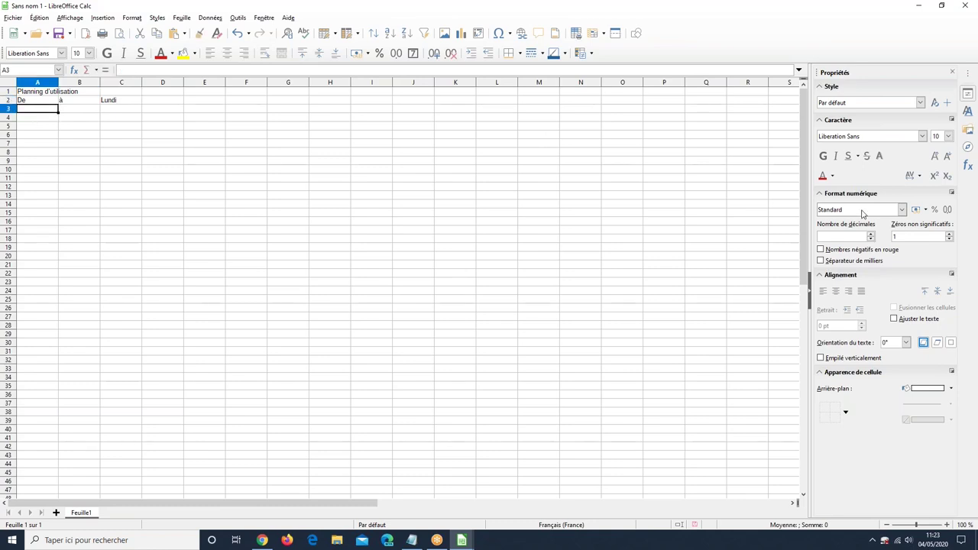
- Enter the times 08:00 in cell A3 and 09:00 in cell B3
type("08:00")
key("Tab")
type("9")
key("BackSpace")
type("09:00")
left_click(103, 217)
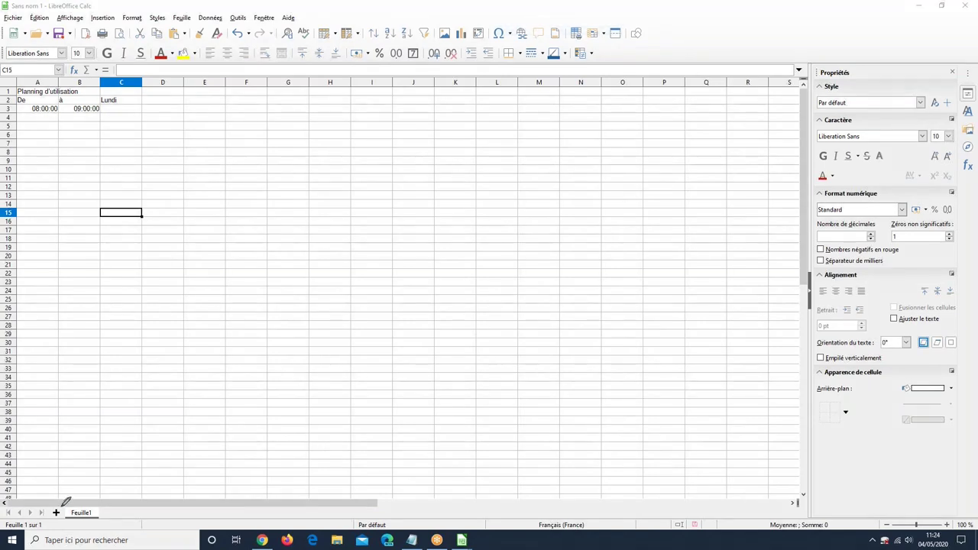
- Add a second sheet to the workbook and enter "lundi" in its cell A1
left_click_drag(65, 498, 67, 502)
left_click(56, 512)
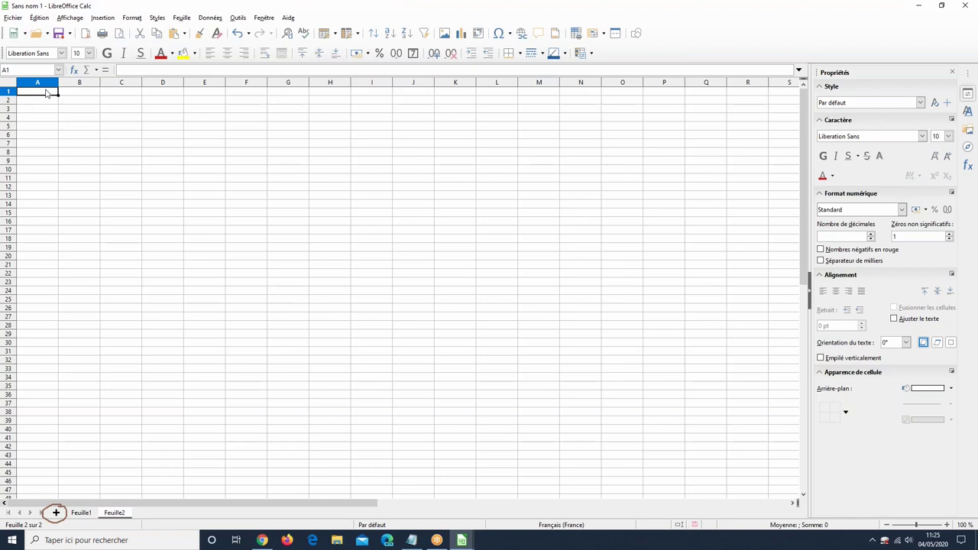
type("lundi")
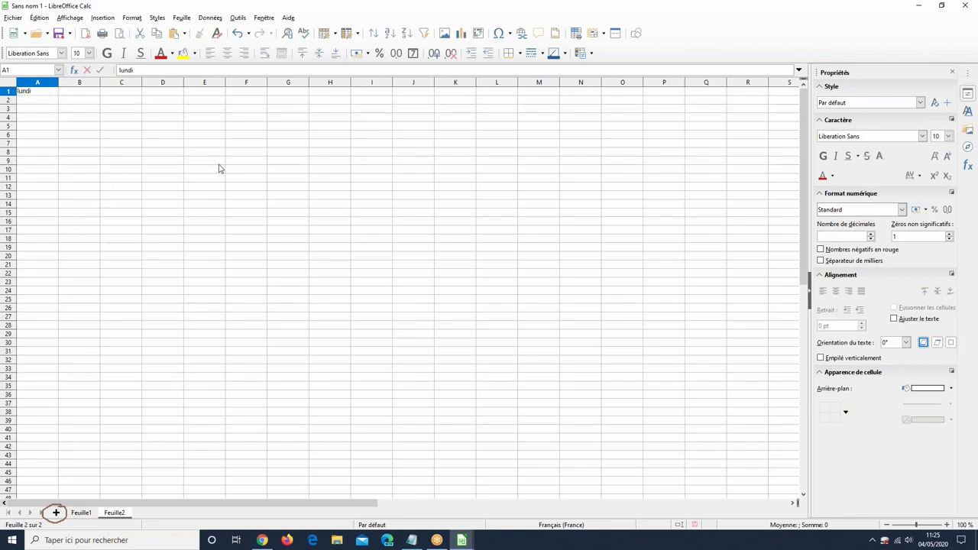
left_click(156, 162)
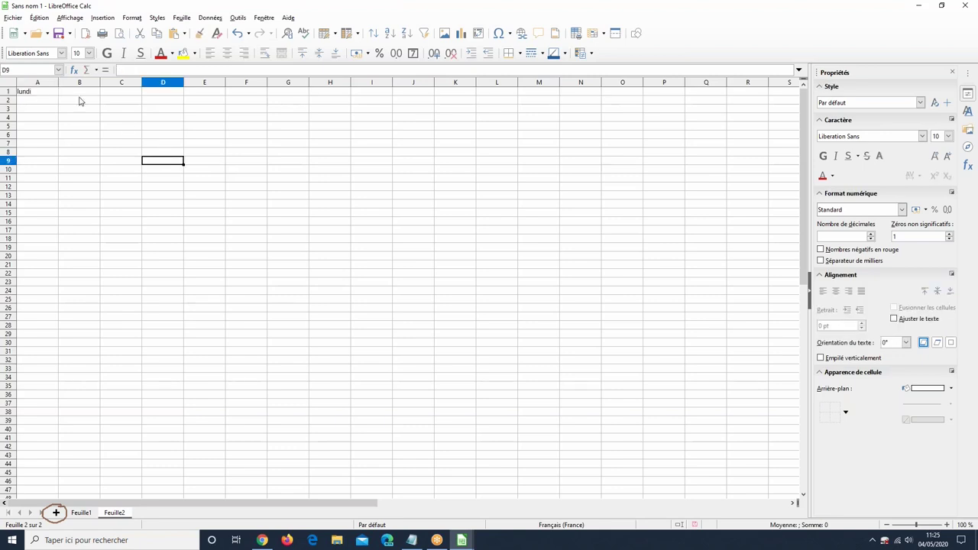
- Autofill the weekday series from cell A1 down to A14
left_click(33, 93)
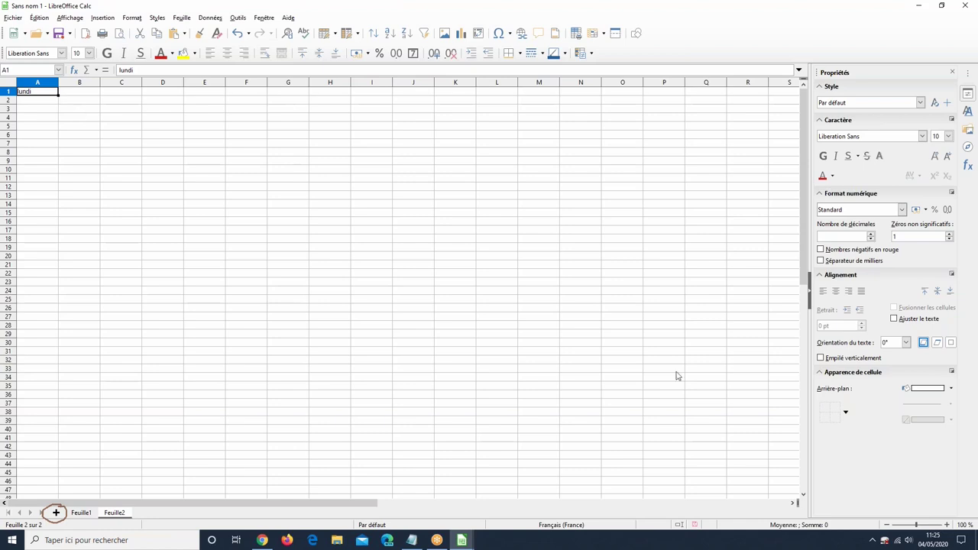
left_click(947, 526)
left_click(946, 526)
left_click(946, 526)
left_click(946, 526)
left_click(946, 527)
left_click(947, 526)
left_click(946, 526)
left_click(947, 527)
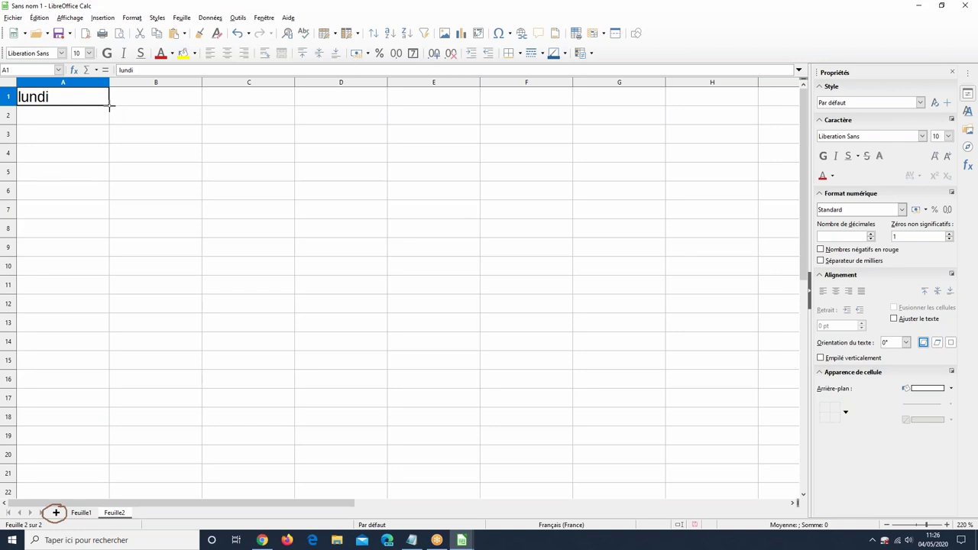
left_click_drag(109, 113, 91, 356)
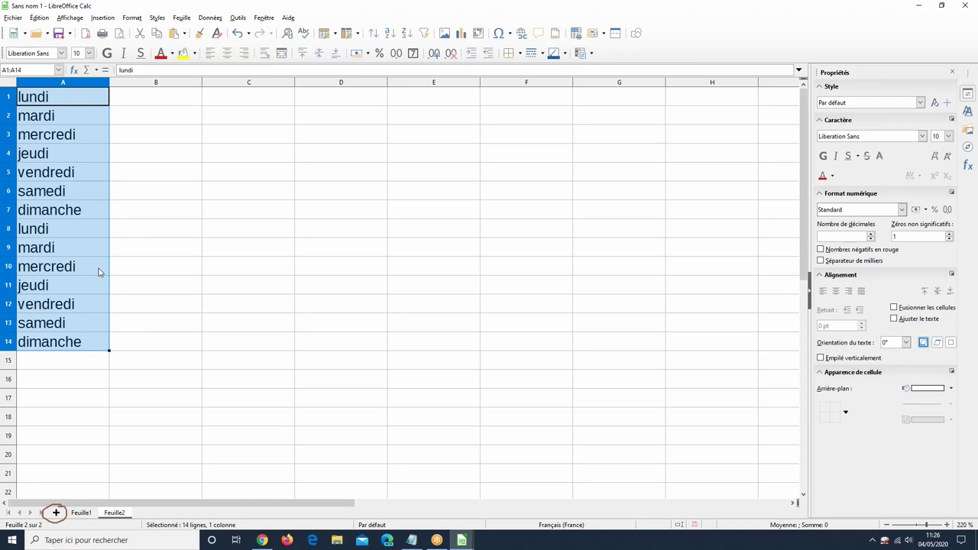
- Autofill the weekday series across the rows from A1 to H1 and from A5 to F5
left_click(64, 97)
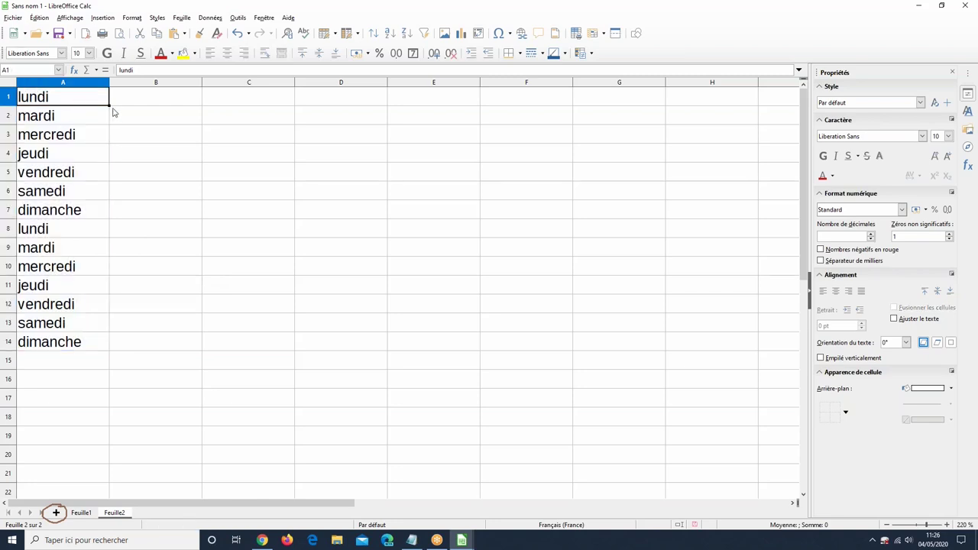
left_click_drag(107, 112, 722, 109)
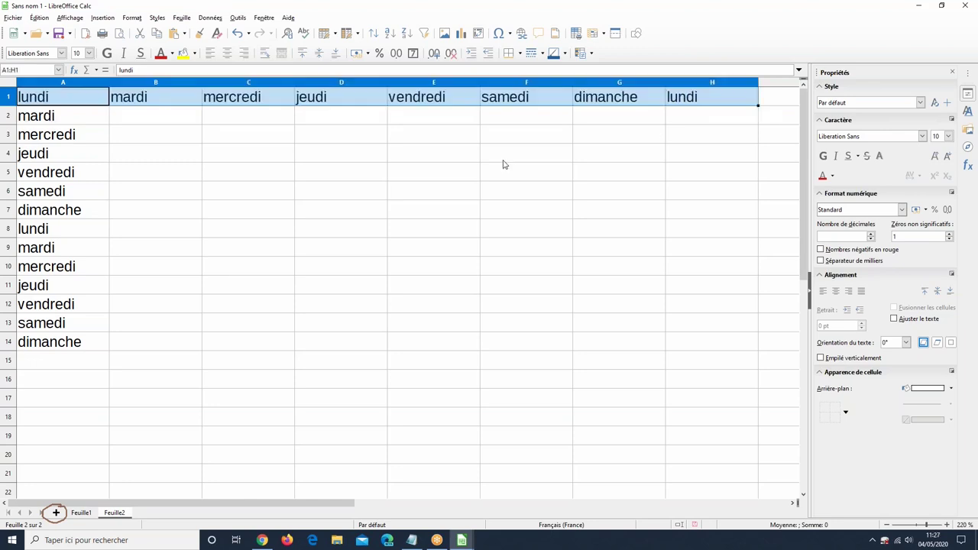
left_click(308, 248)
left_click(71, 181)
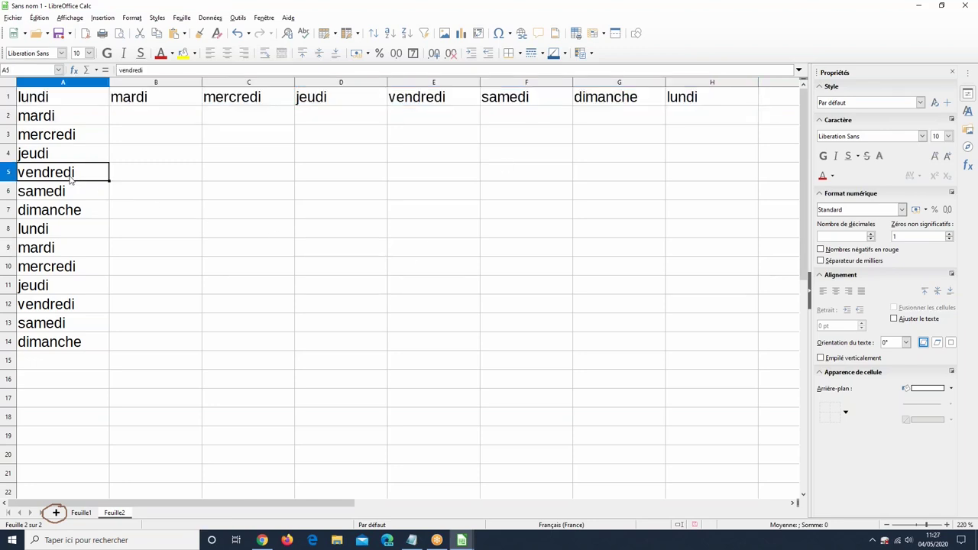
left_click_drag(108, 179, 562, 175)
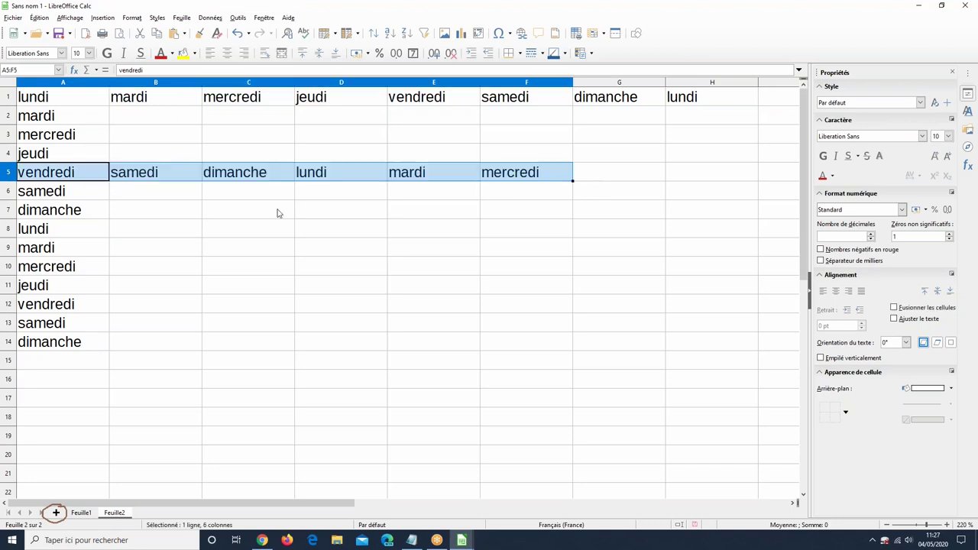
- Autofill the weekday series from C5 up to C3 and from E5 down to E11
left_click(231, 179)
left_click_drag(294, 180, 295, 122)
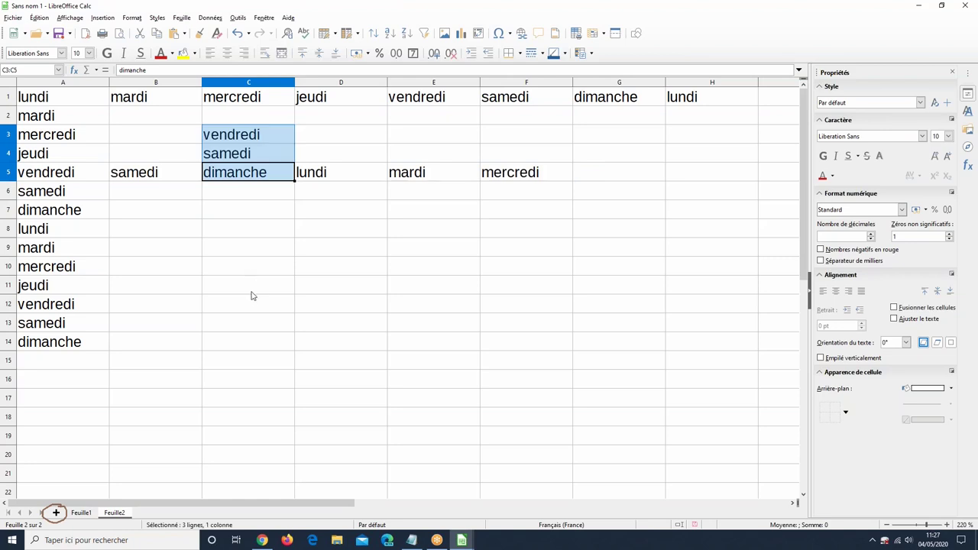
left_click(463, 178)
left_click_drag(480, 181, 443, 287)
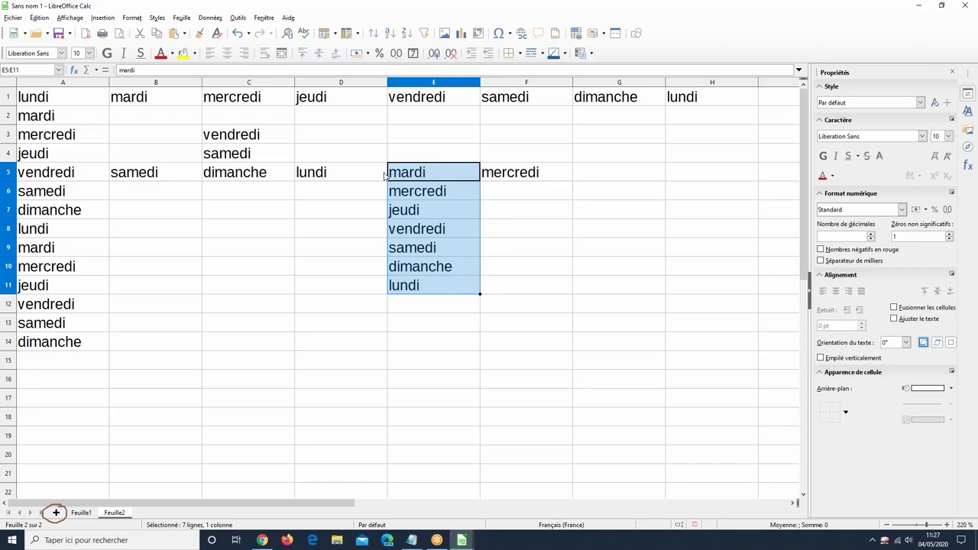
left_click(244, 248)
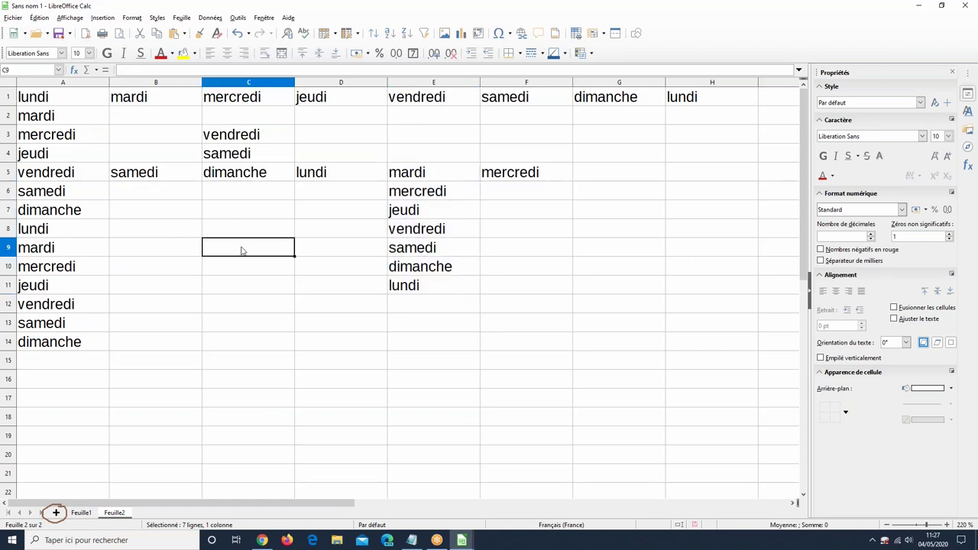
- Enter "lundii" in cell C8 and autofill it down to C12
left_click(242, 228)
type("lundii")
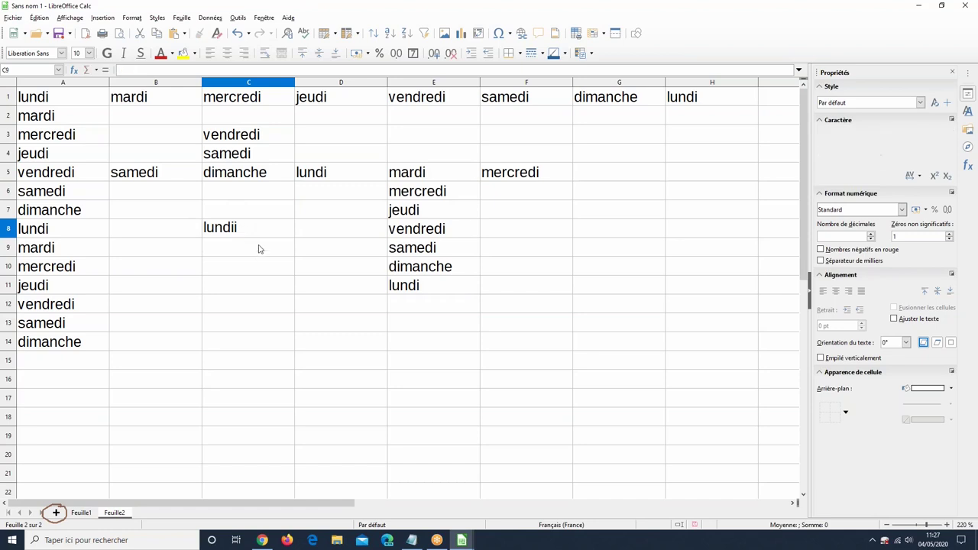
left_click(272, 227)
left_click_drag(295, 237, 284, 308)
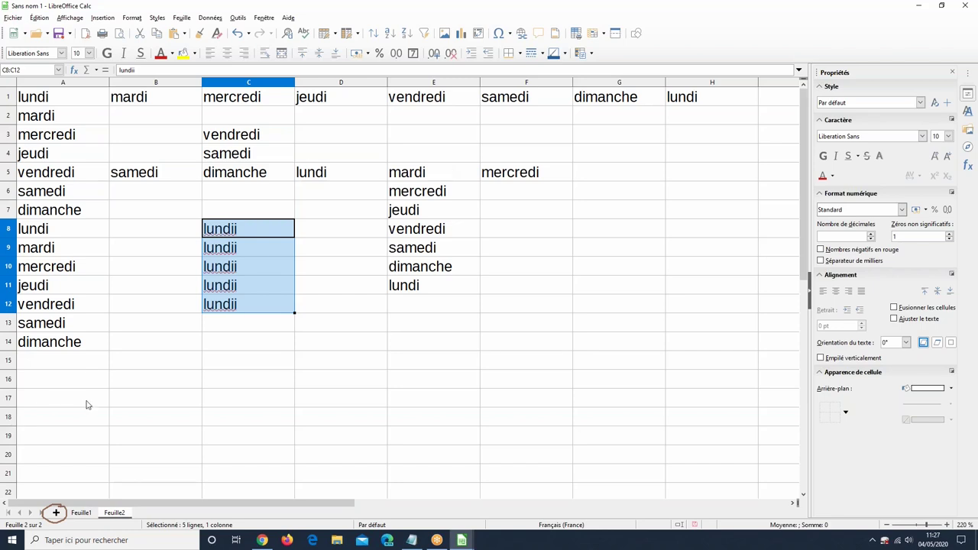
- Enter "lundi" in cell A16 and autofill the weekday series across the row to E16
left_click(87, 376)
type("lundi")
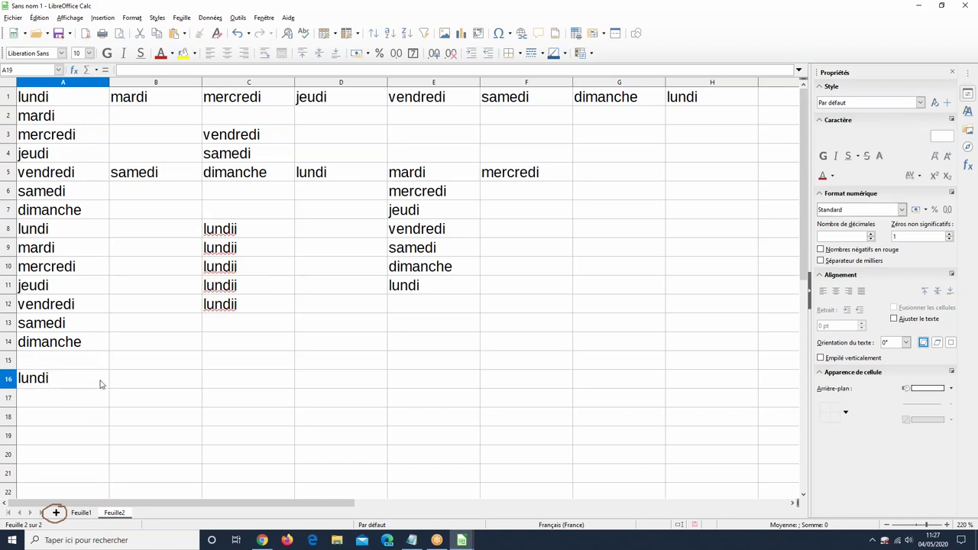
key("Return")
left_click(100, 382)
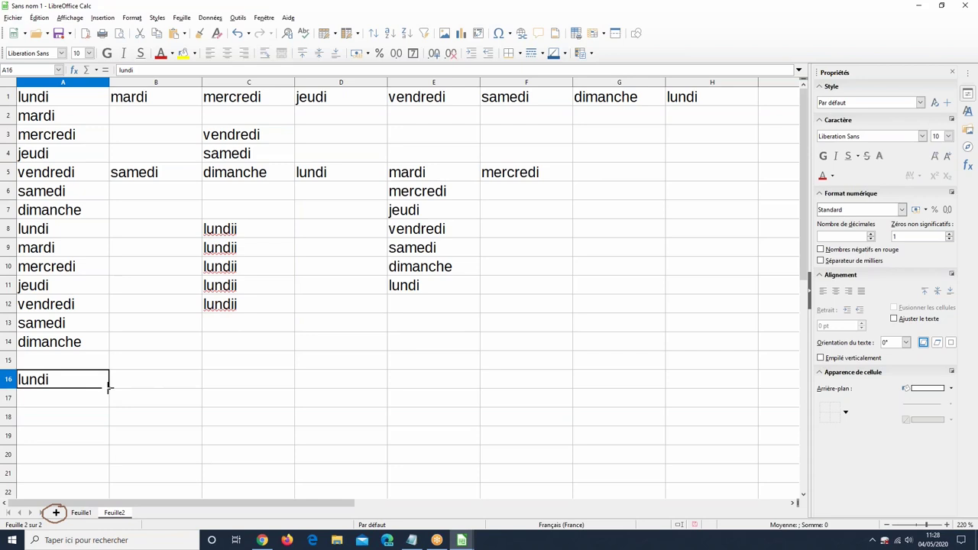
right_click(107, 386)
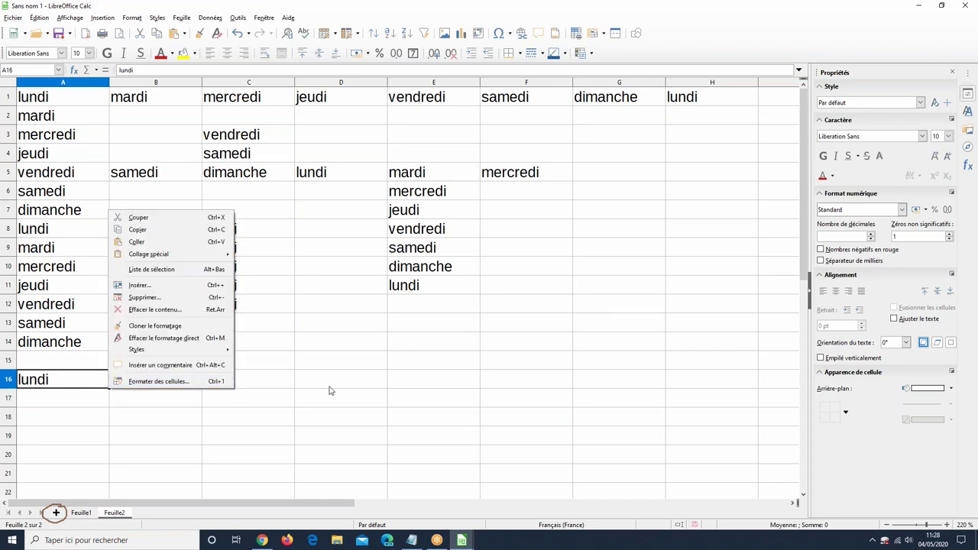
left_click(92, 386)
left_click_drag(107, 388, 505, 382)
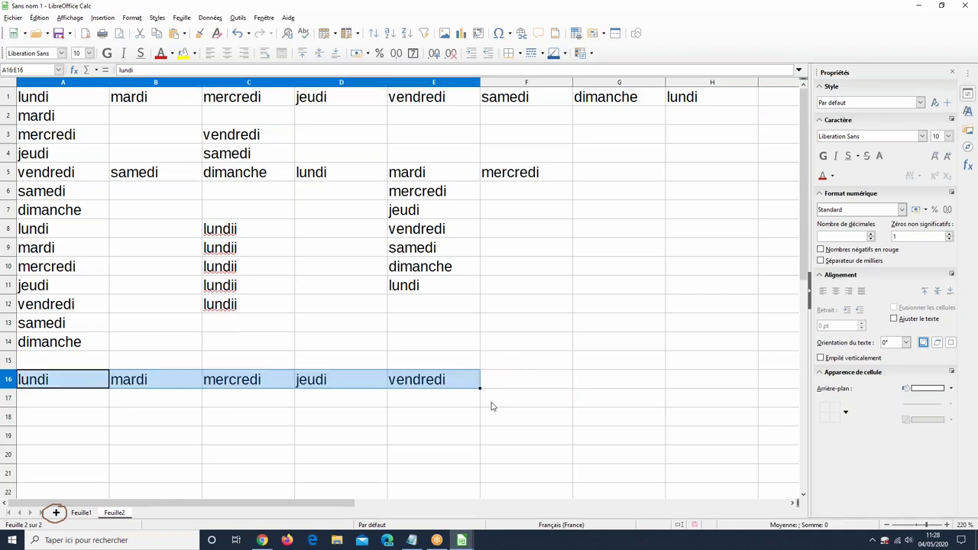
right_click(481, 387)
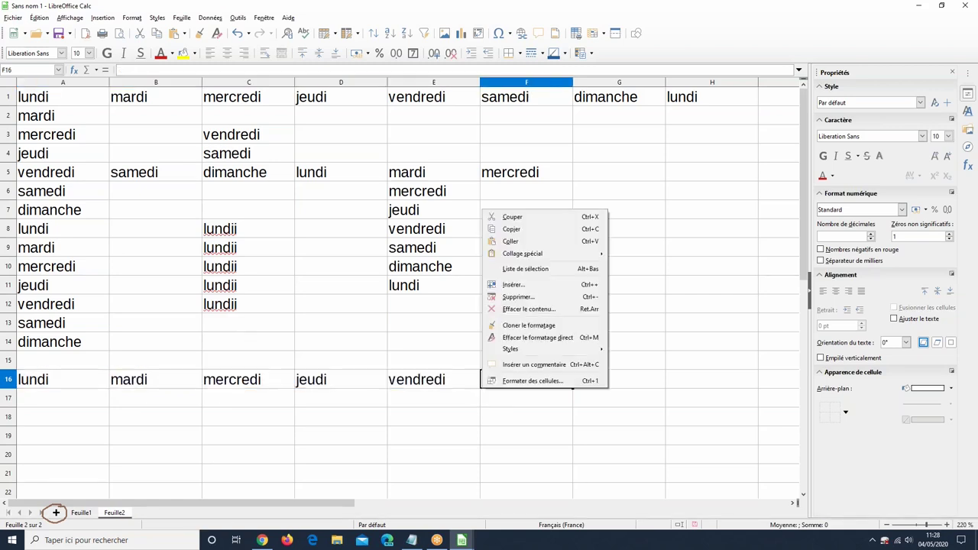
key("Escape")
left_click(92, 380)
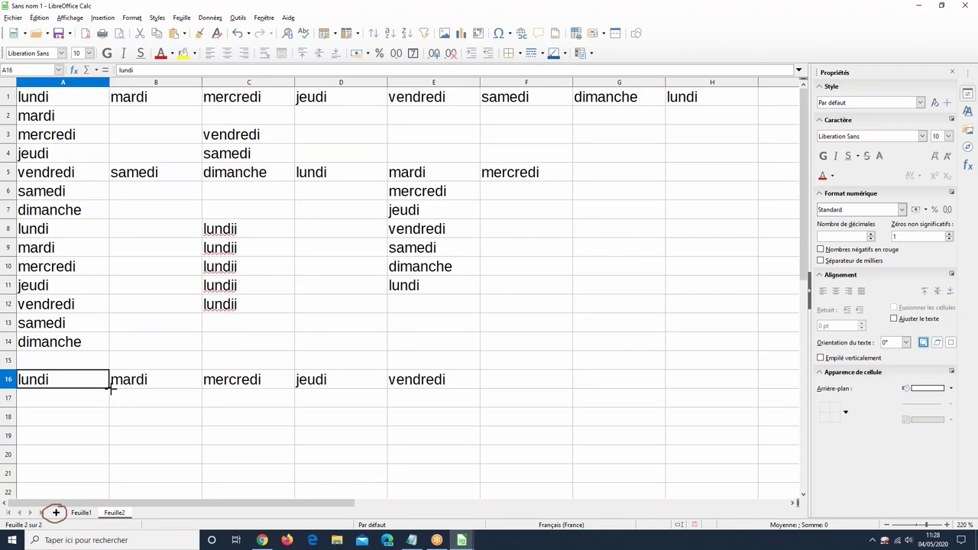
mouse_move(110, 388)
left_mouse_down()
mouse_move(105, 462)
mouse_move(95, 394)
mouse_move(109, 388)
left_mouse_up()
left_click(112, 392)
right_click(109, 393)
key("Escape")
right_click(92, 375)
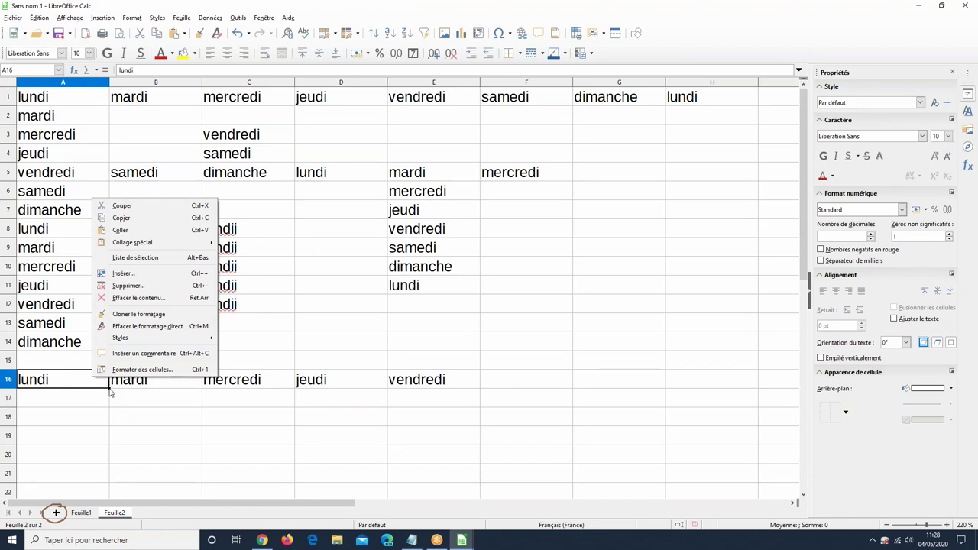
key("Escape")
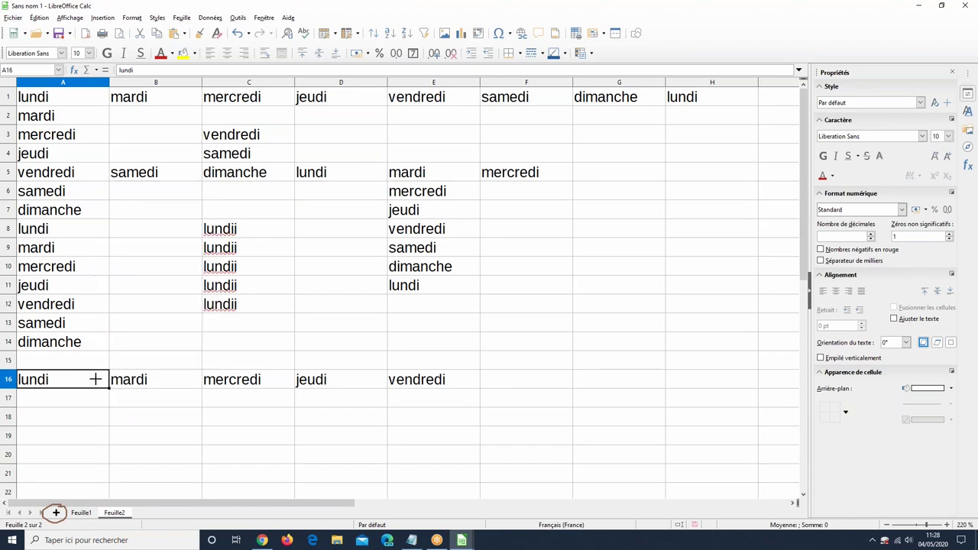
- Copy "lundi" from A16 down to A20 without incrementing the weekday
mouse_move(109, 388)
left_mouse_down()
mouse_move(105, 471)
mouse_move(99, 375)
mouse_move(109, 392)
mouse_move(99, 459)
mouse_move(100, 385)
mouse_move(105, 393)
left_mouse_up()
left_click_drag(109, 394, 100, 465)
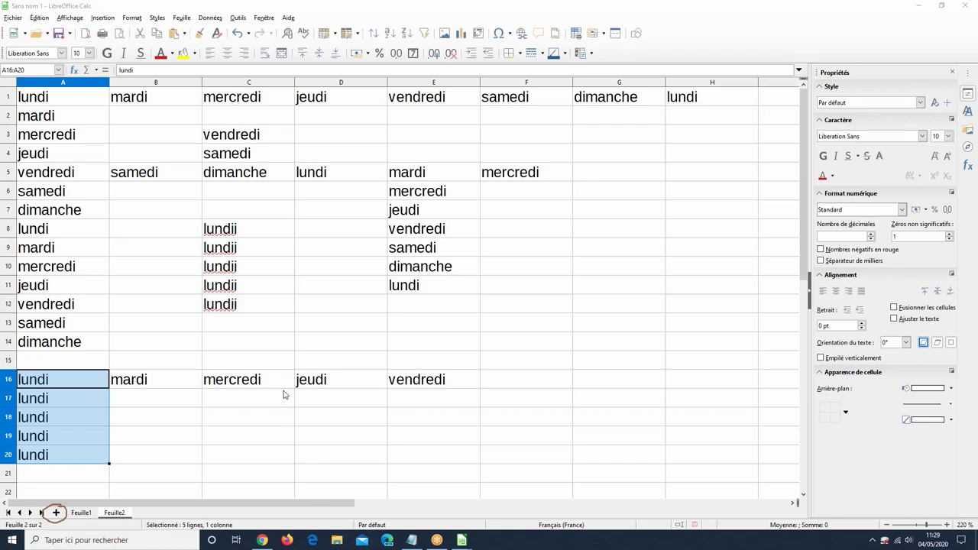
- Enter "janvier" in cell A23 and autofill the month series across the row to F23
scroll(160, 333, "down", 6)
scroll(161, 334, "up", 2)
scroll(161, 334, "up", 1)
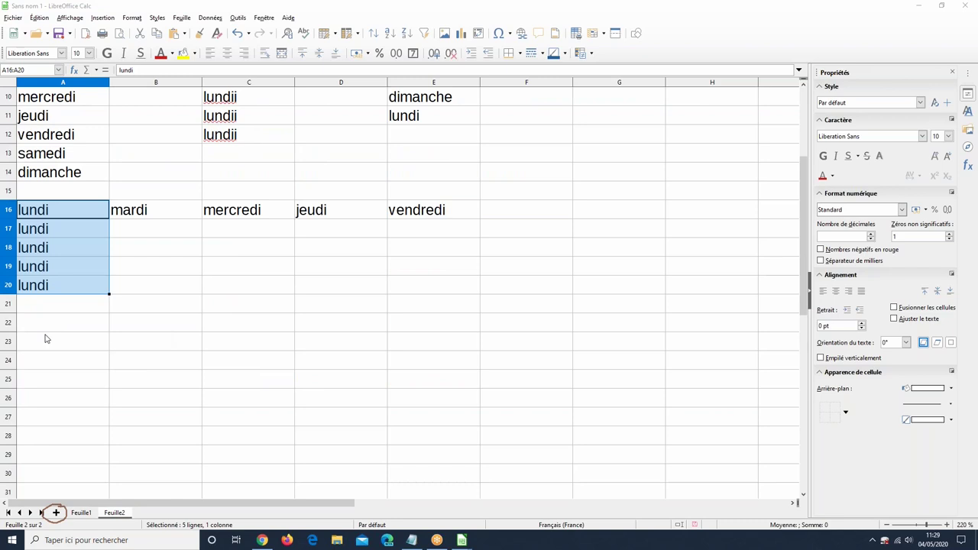
left_click(44, 341)
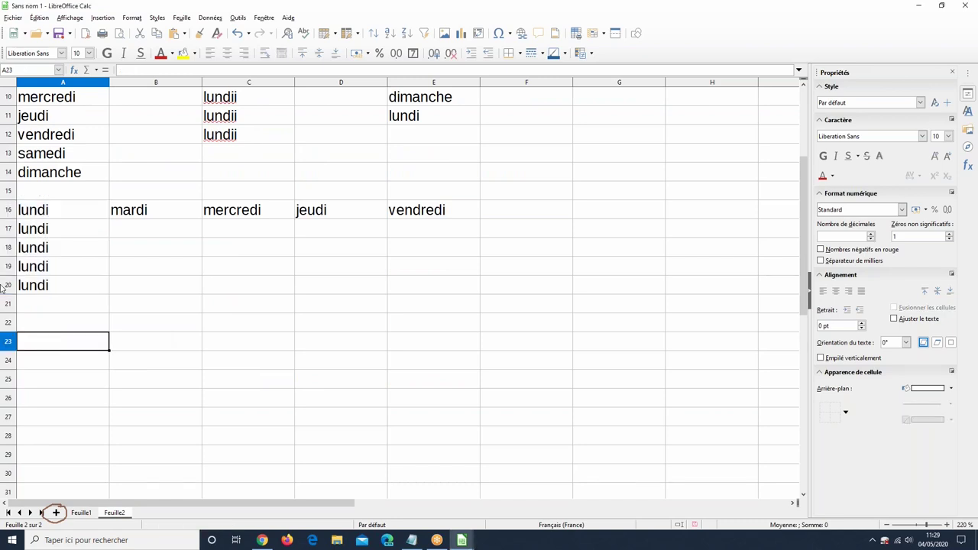
type("janvier")
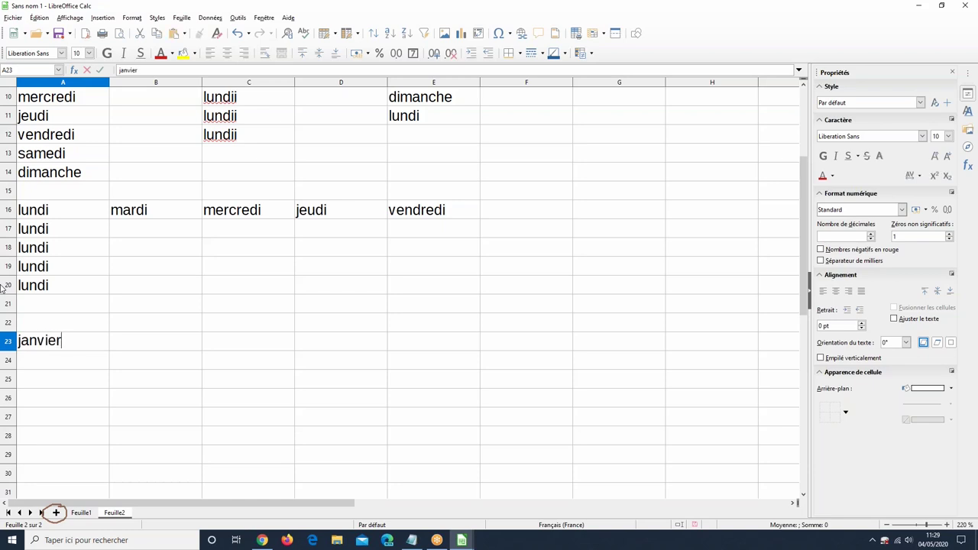
left_click(88, 396)
left_click(97, 349)
left_click_drag(110, 350, 593, 349)
- Autofill the month series from "mars" in C23 upward to C19
left_click(275, 344)
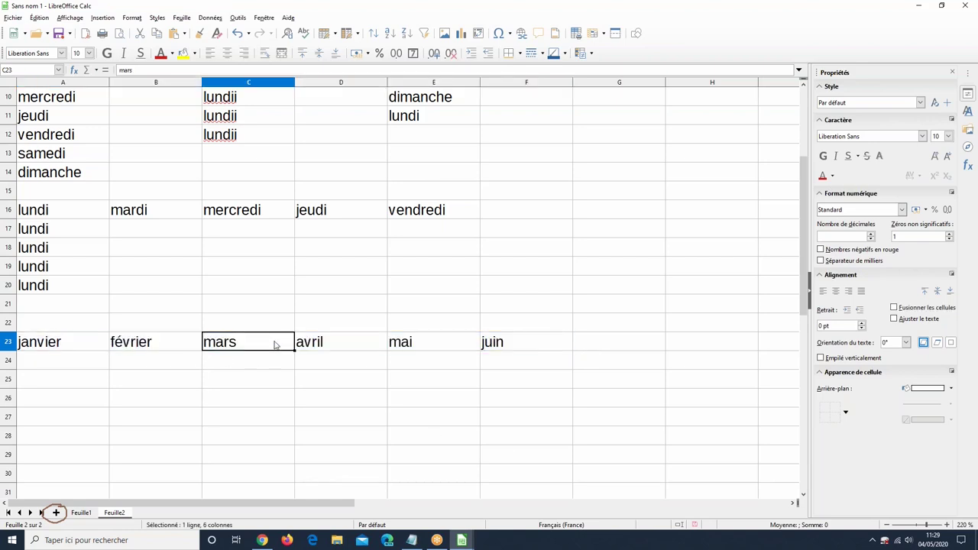
left_click_drag(294, 350, 283, 313)
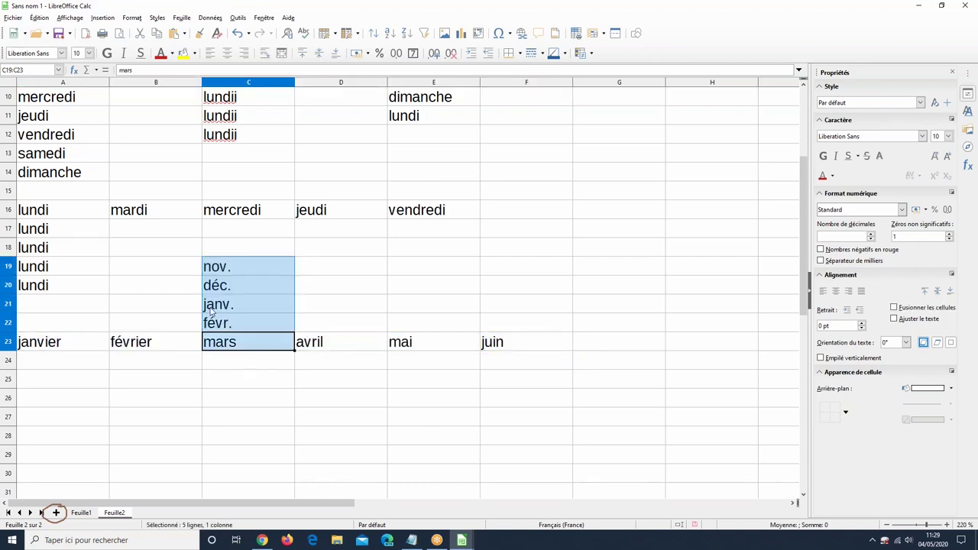
left_click(146, 348)
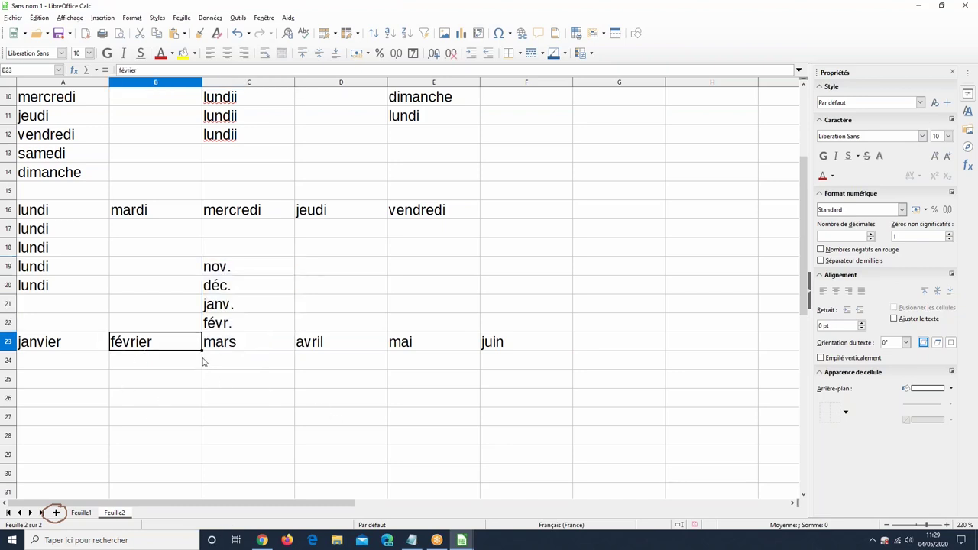
- Enter the time 08:00 in cell A26 and autofill it down to A33
scroll(173, 393, "down", 3)
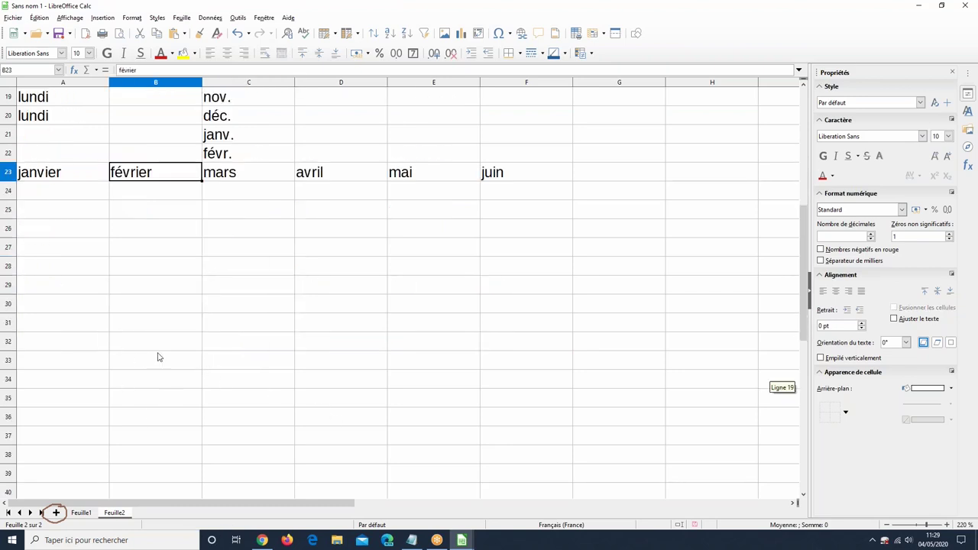
left_click(45, 229)
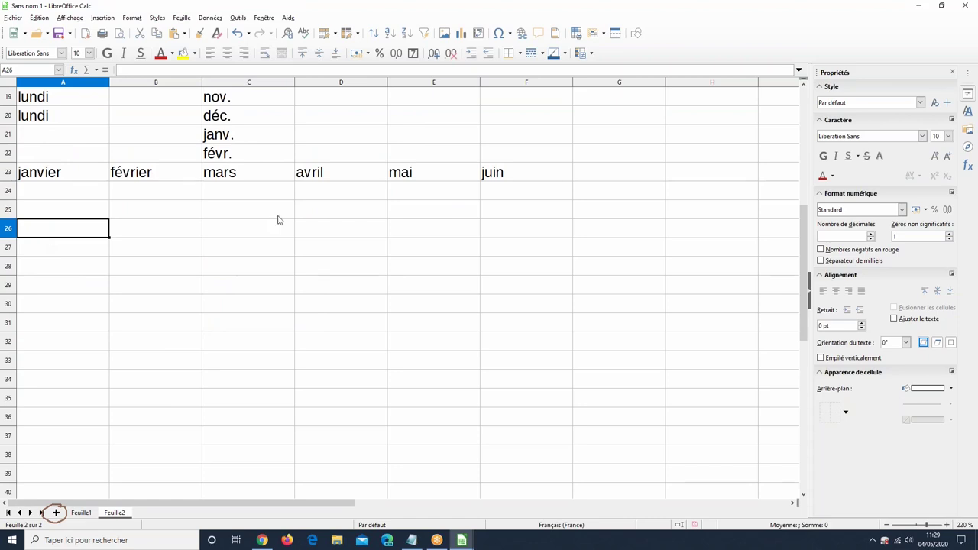
type("08:00")
left_click(161, 343)
left_click(104, 233)
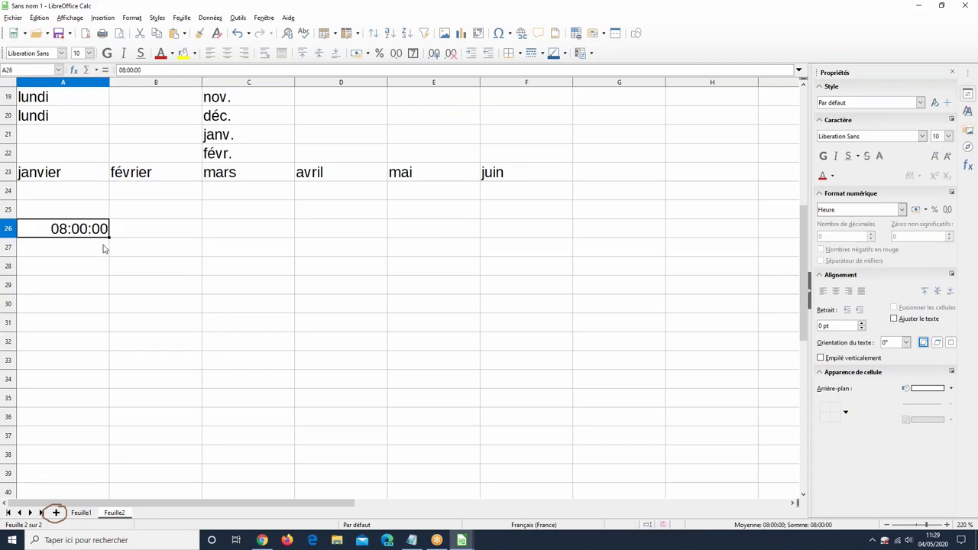
left_click_drag(108, 239, 98, 369)
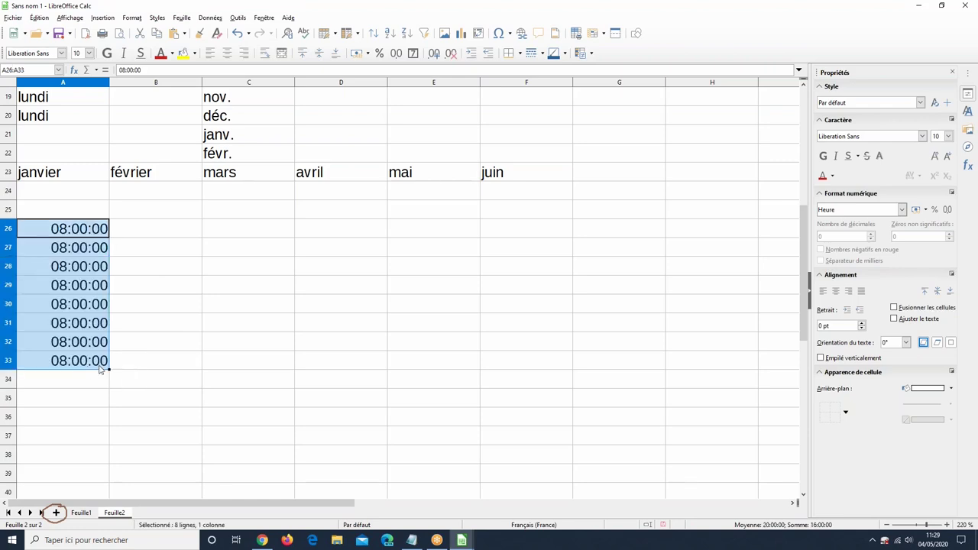
- Apply the Heure number format to cell A26
left_click(146, 265)
left_click(107, 235)
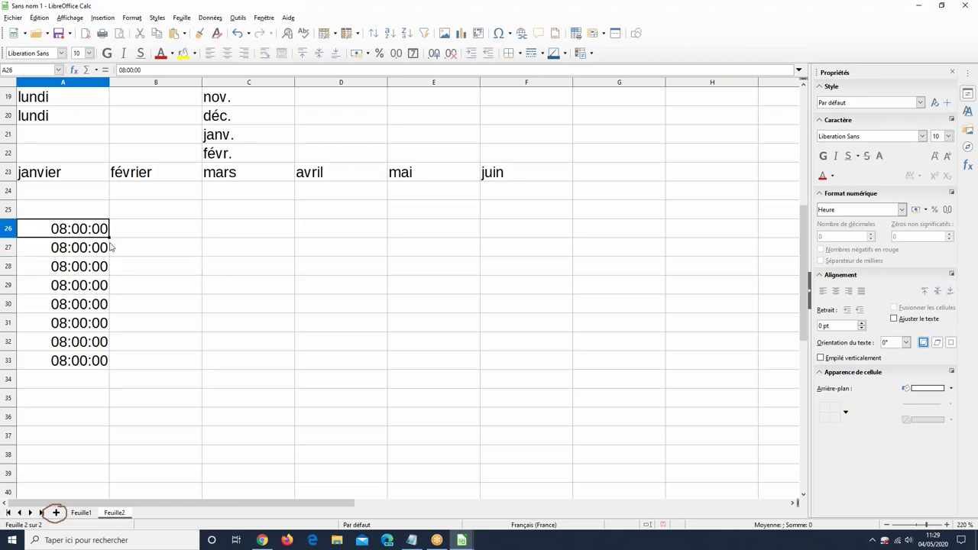
mouse_move(111, 240)
left_mouse_down()
mouse_move(103, 334)
mouse_move(98, 235)
left_mouse_up()
left_click(902, 212)
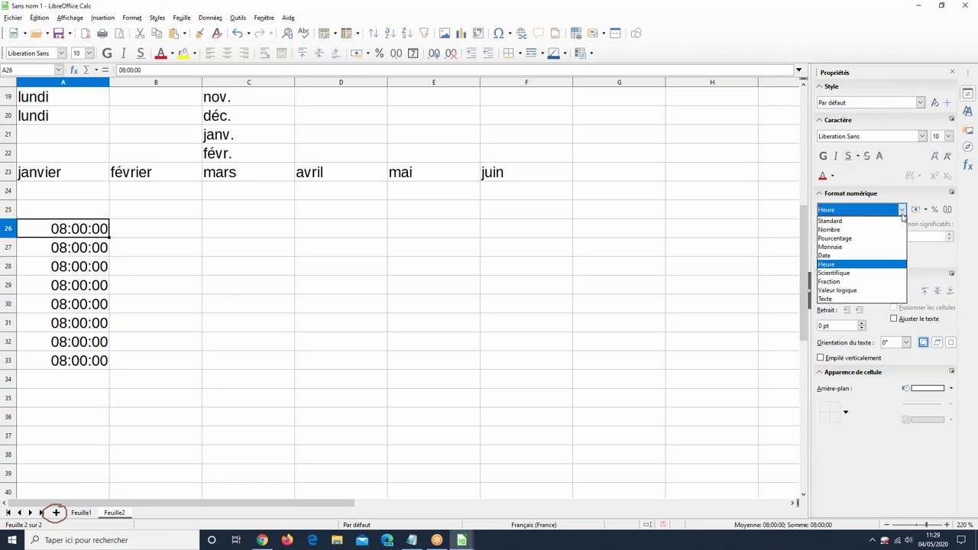
left_click(856, 265)
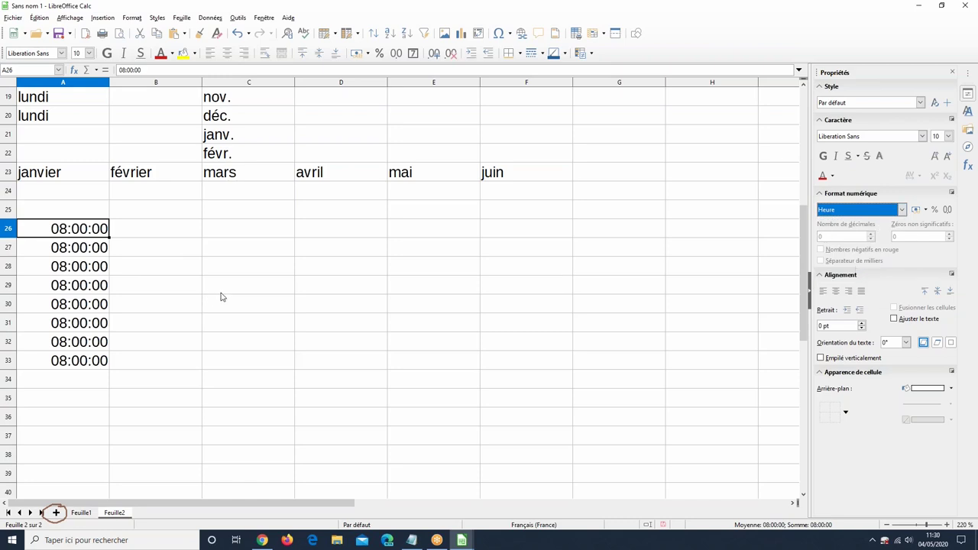
left_click(230, 327)
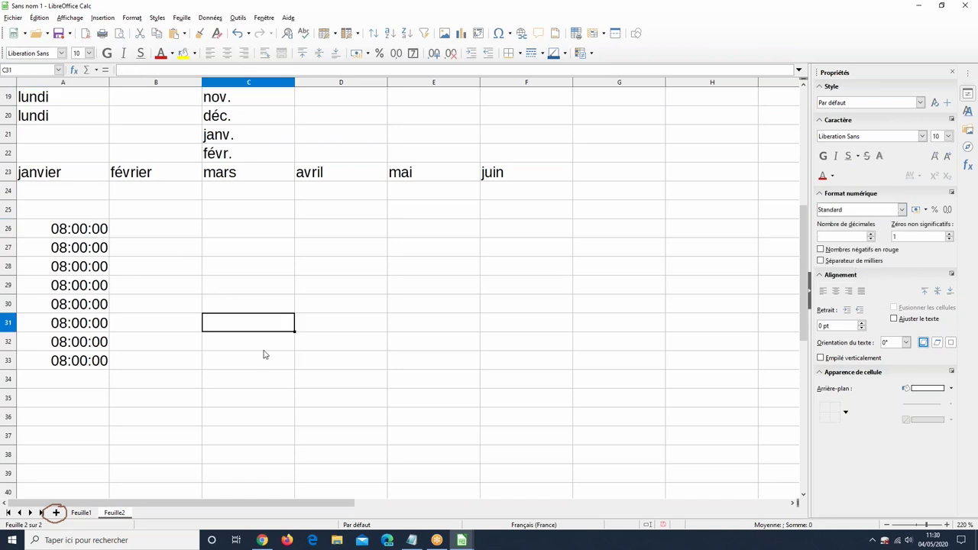
- Clear the time entries from cells A26 to A33
left_click(73, 233)
left_click_drag(108, 237, 46, 341)
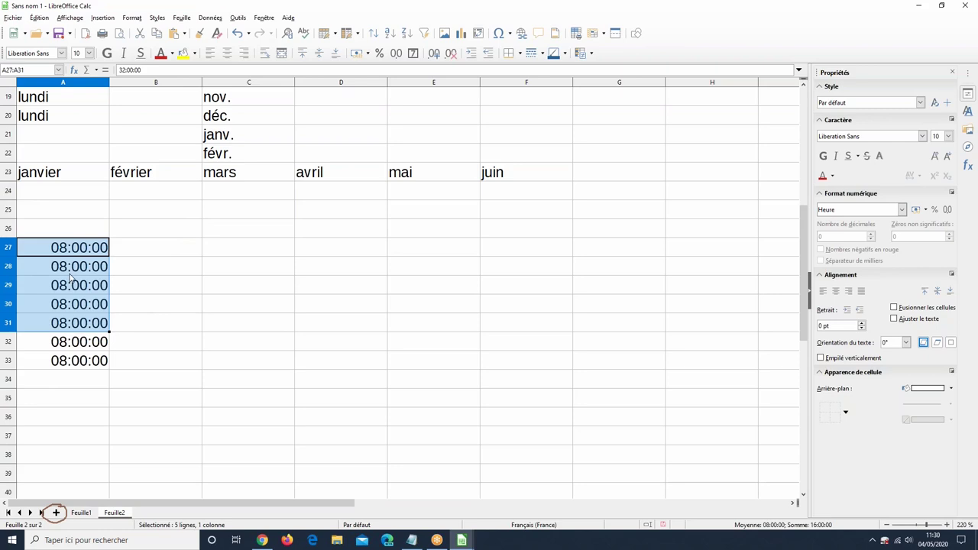
left_click_drag(46, 247, 41, 395)
key("Delete")
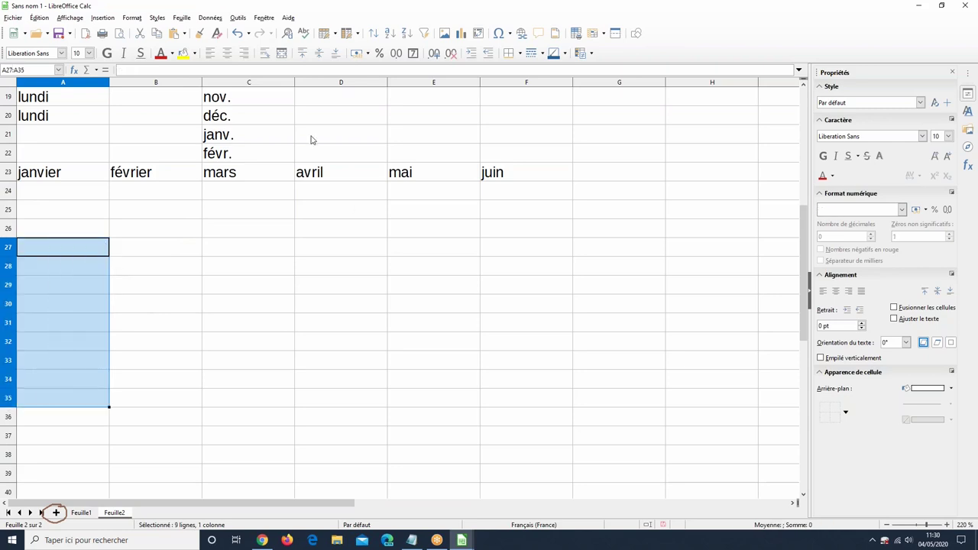
- Apply the Heure number format to the empty cell A27
left_click(41, 247)
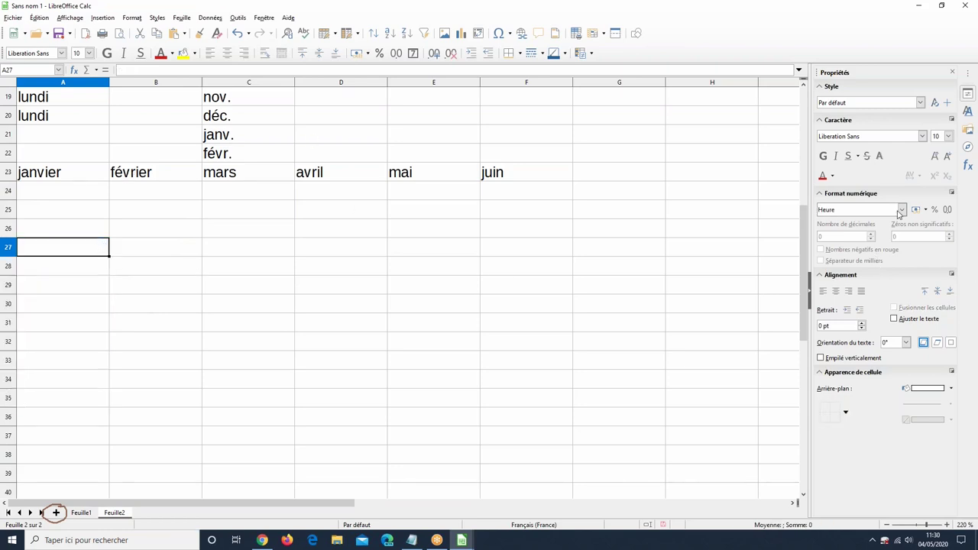
left_click(902, 210)
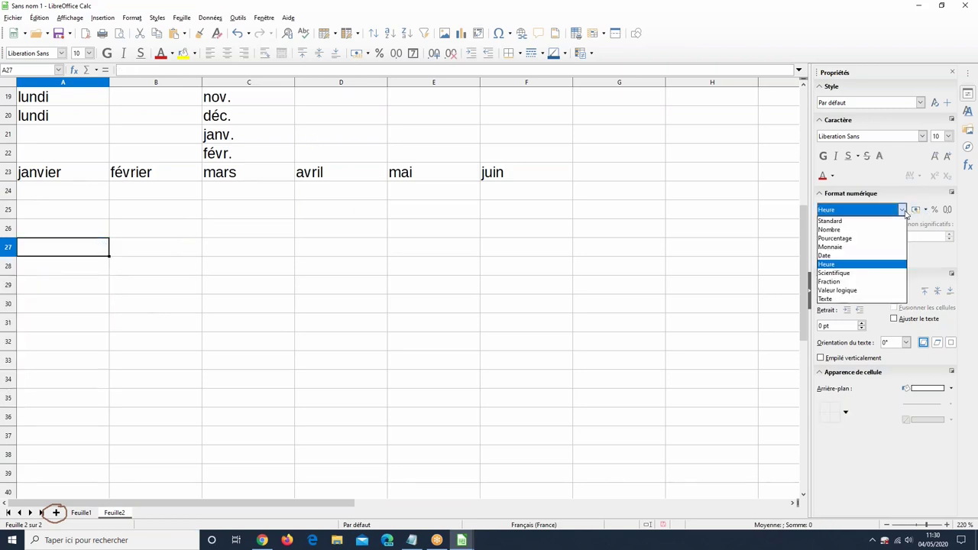
left_click(870, 264)
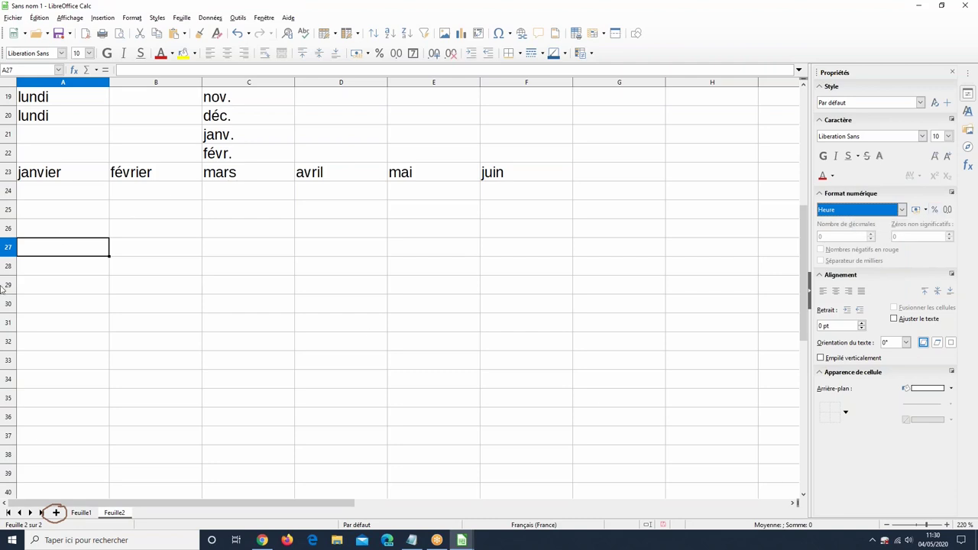
- Enter the time 08:00 in cell A26 again and reselect that cell
left_click(48, 252)
left_click_drag(49, 241, 57, 226)
left_click(57, 226)
type("08:00")
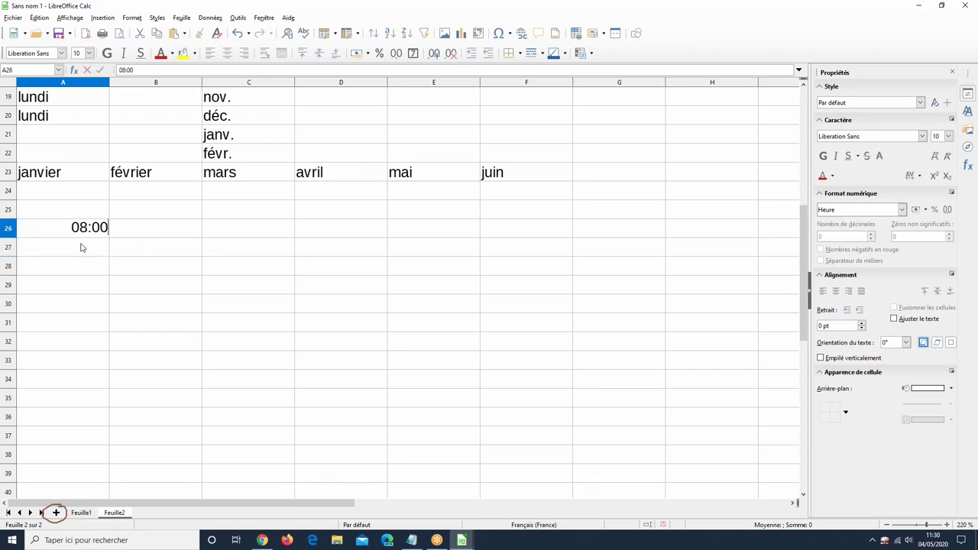
key("Return")
key("Up")
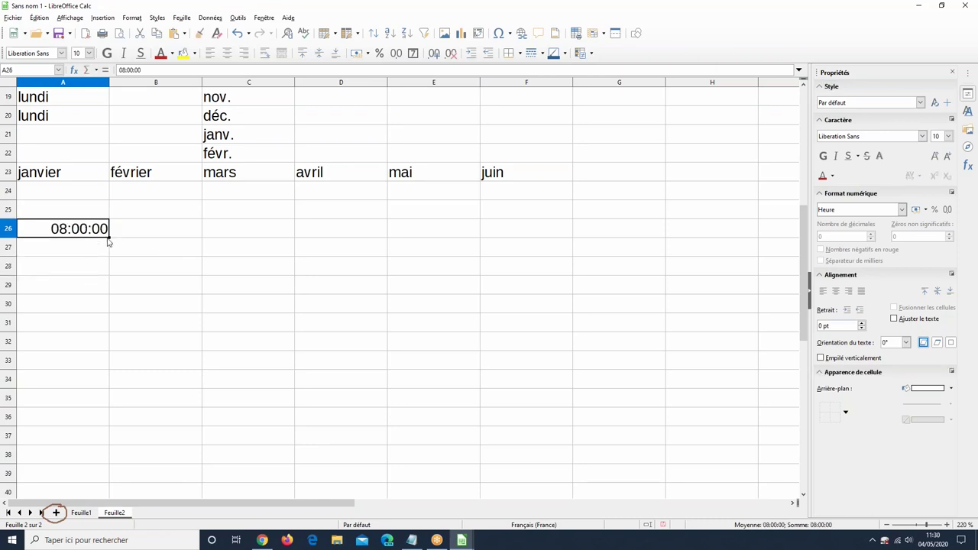
right_click(107, 248)
left_click(92, 213)
left_click(96, 232)
left_click_drag(108, 239, 109, 247)
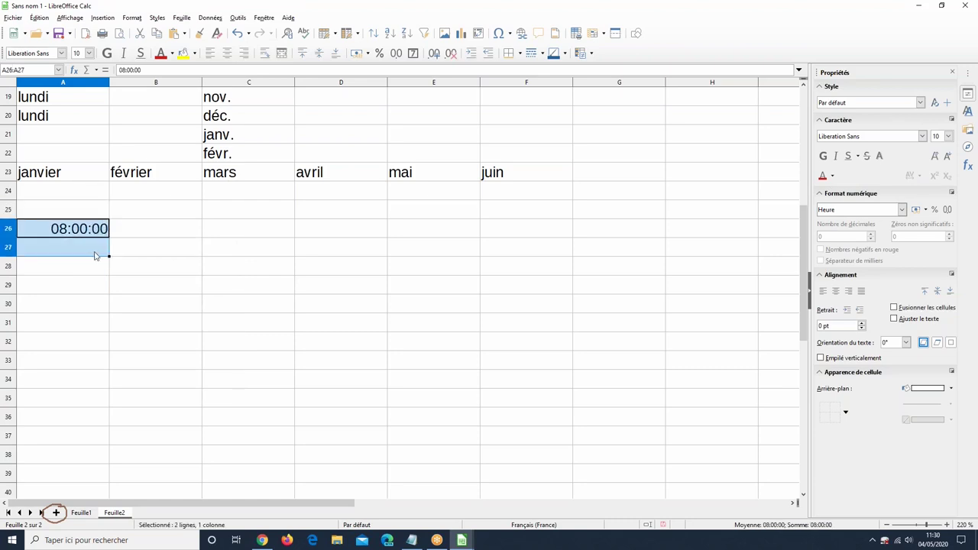
left_click(98, 254)
left_click(90, 234)
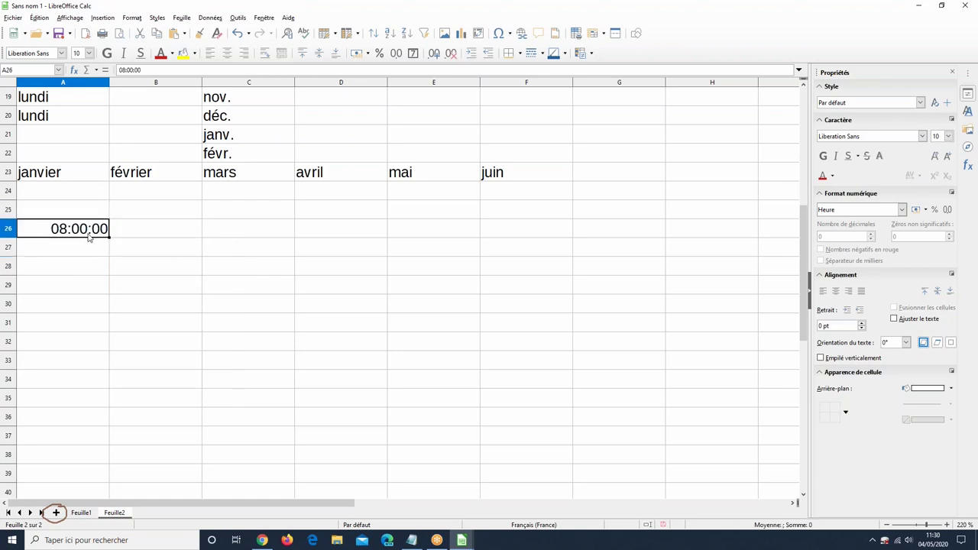
left_click(96, 327)
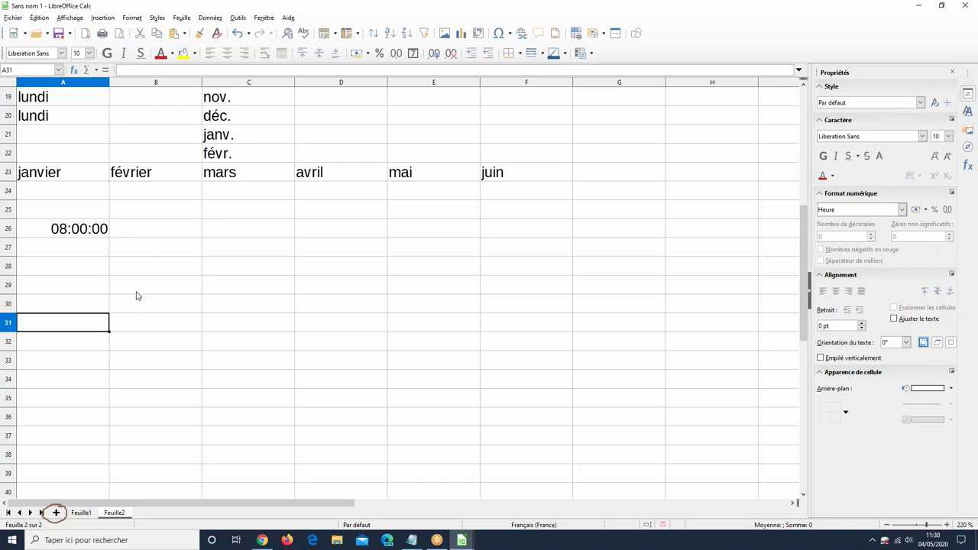
- Examine the available Heure formats in the cell formatting settings of cell A26
left_click(88, 229)
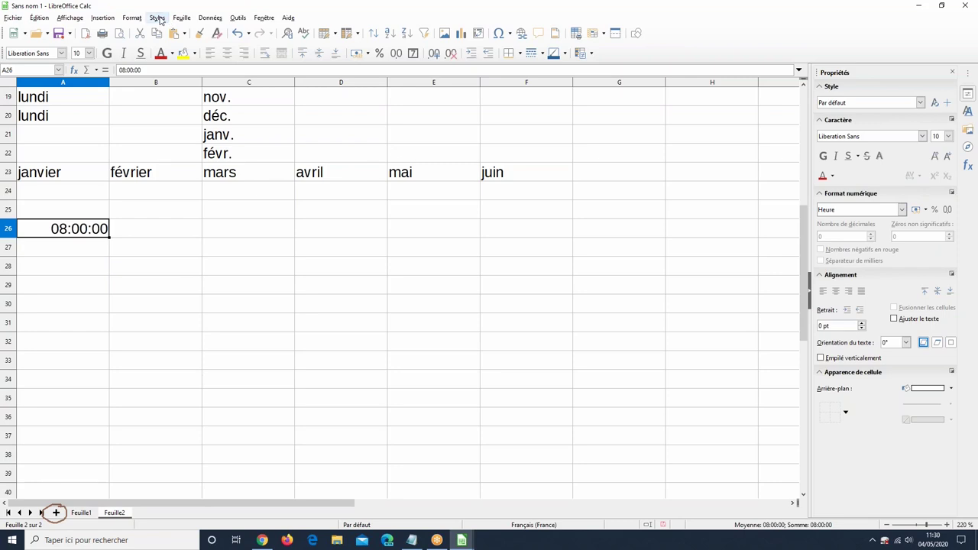
left_click(129, 21)
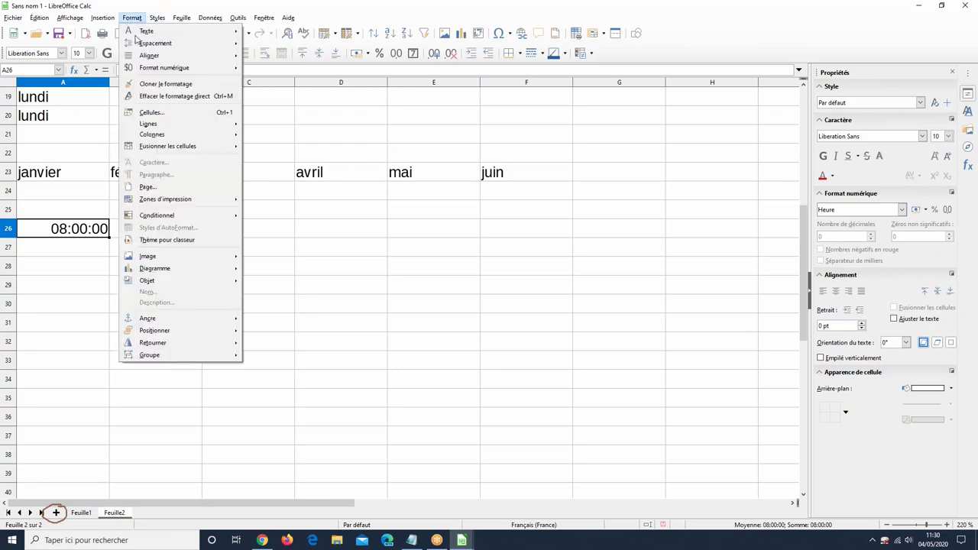
left_click(184, 110)
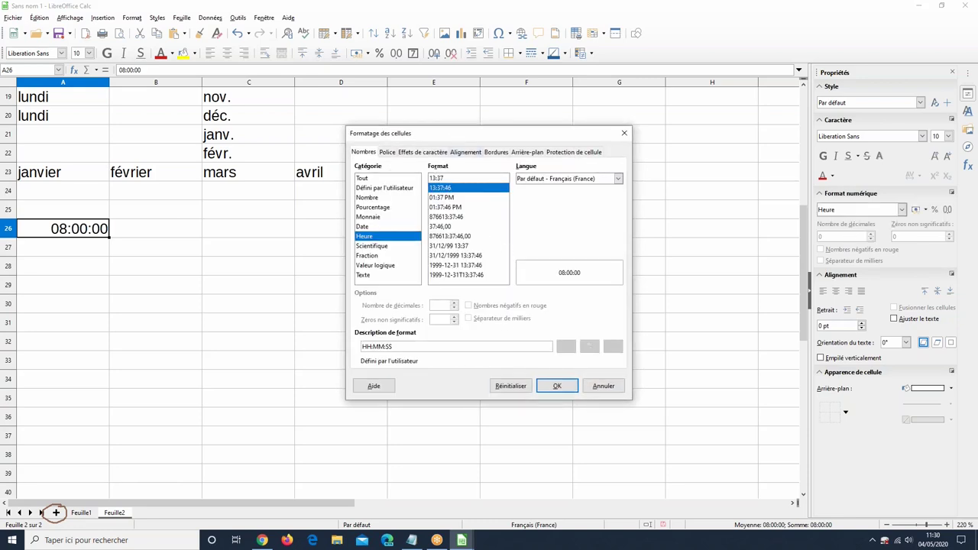
left_click(558, 387)
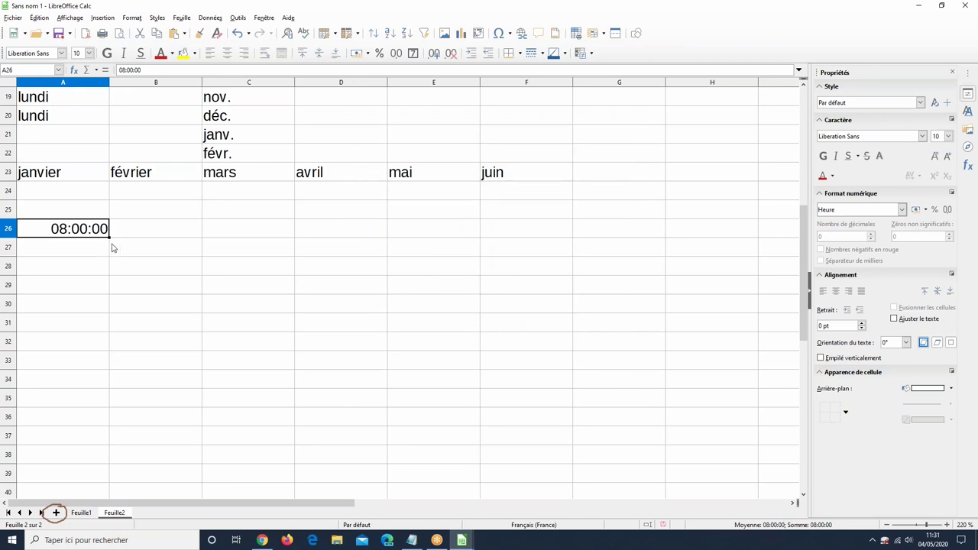
- Format the time in cell A26 with the hours-and-minutes format 13:37 (HH:MM)
key("Right")
left_click(104, 235)
left_click(132, 17)
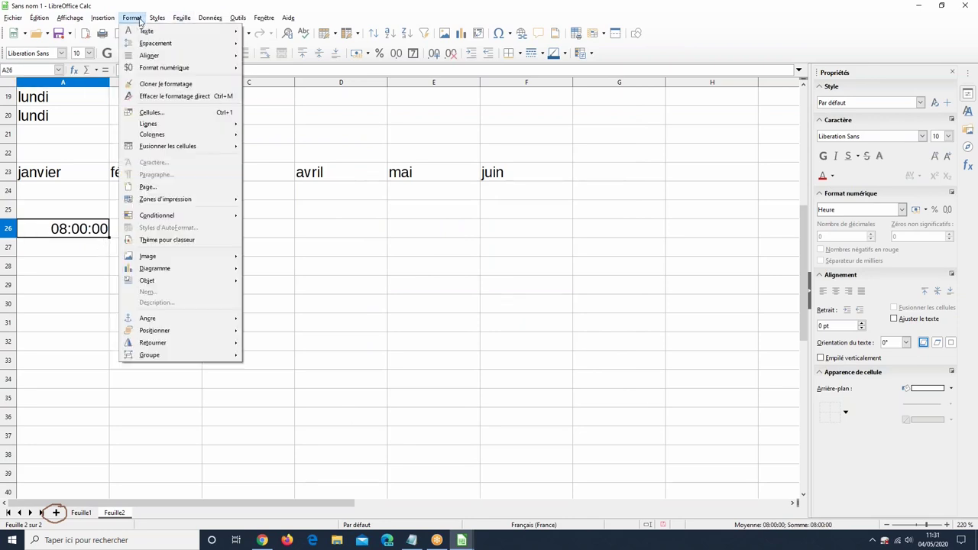
left_click(150, 111)
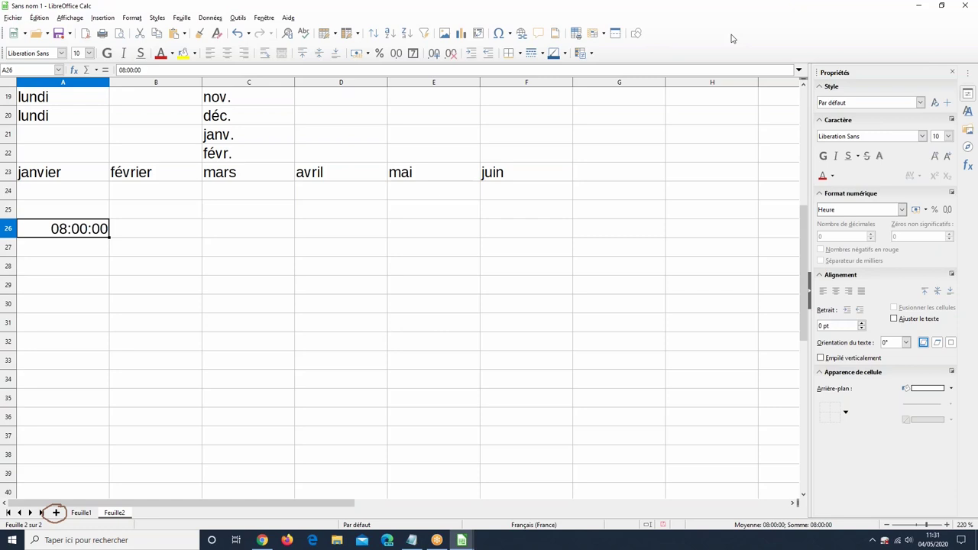
left_click(462, 178)
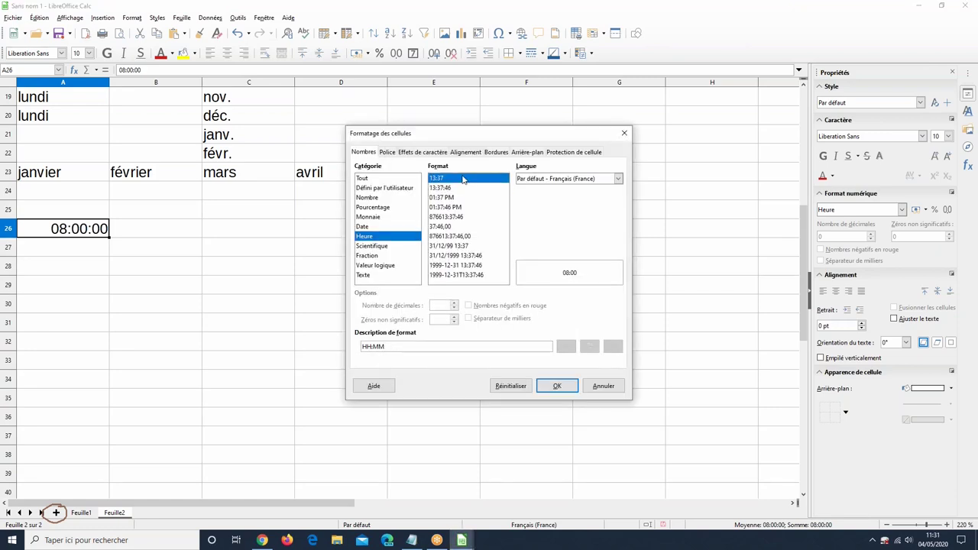
left_click(557, 385)
- Copy the time 08:00 from cell A26 down through A30, then reselect A26
left_click_drag(109, 237, 96, 314)
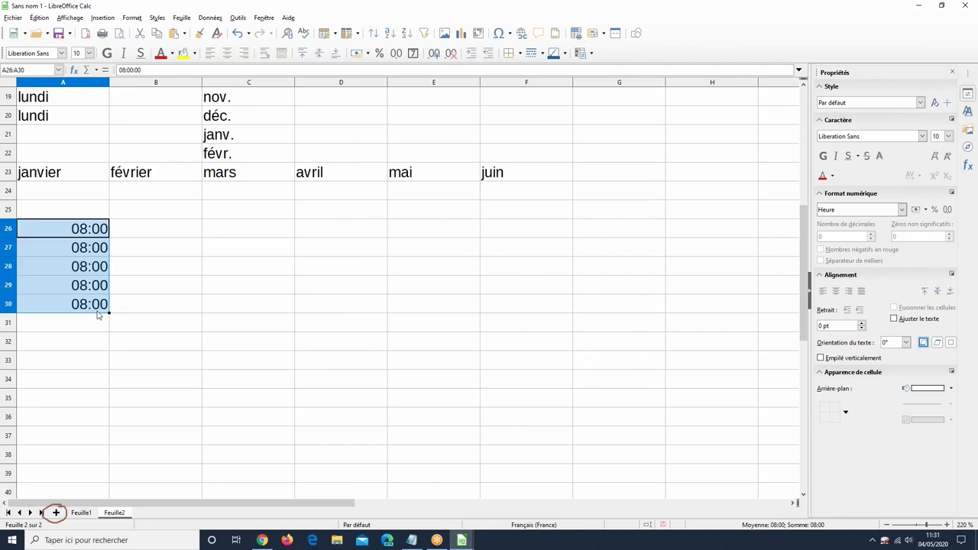
left_click(106, 236)
left_click(152, 231)
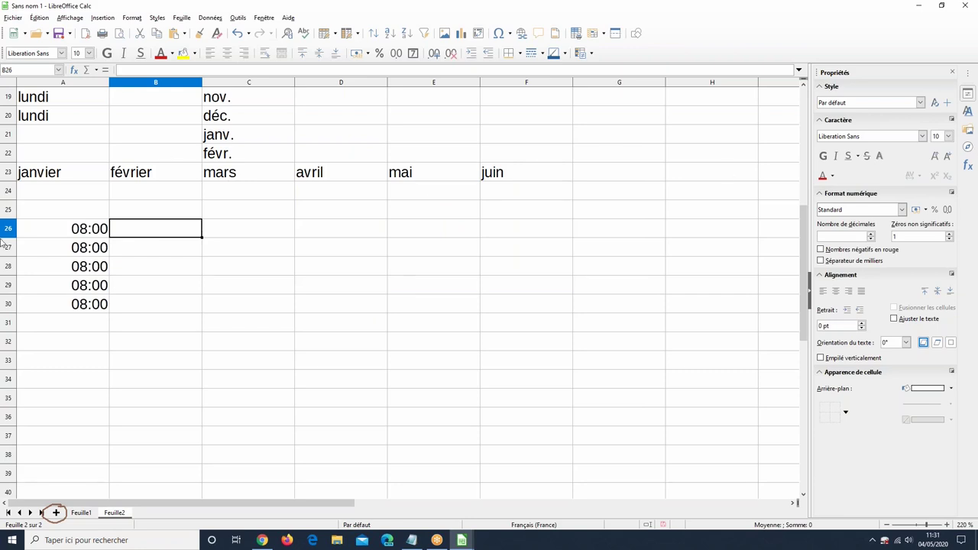
left_click(69, 217)
left_click(82, 237)
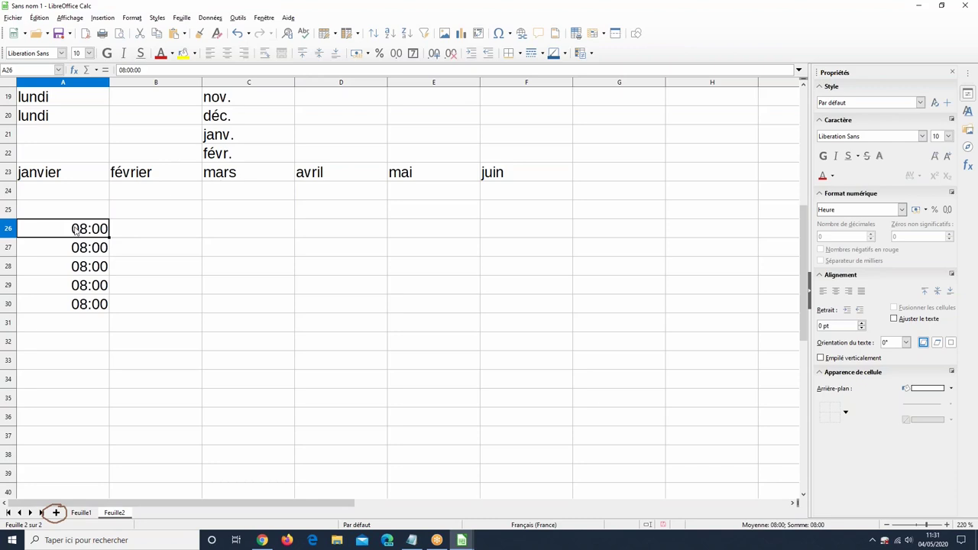
- Enter 09:00 in cell B26 and extend the hourly series from A26:B26 across to F26
left_click(146, 229)
type("09:00")
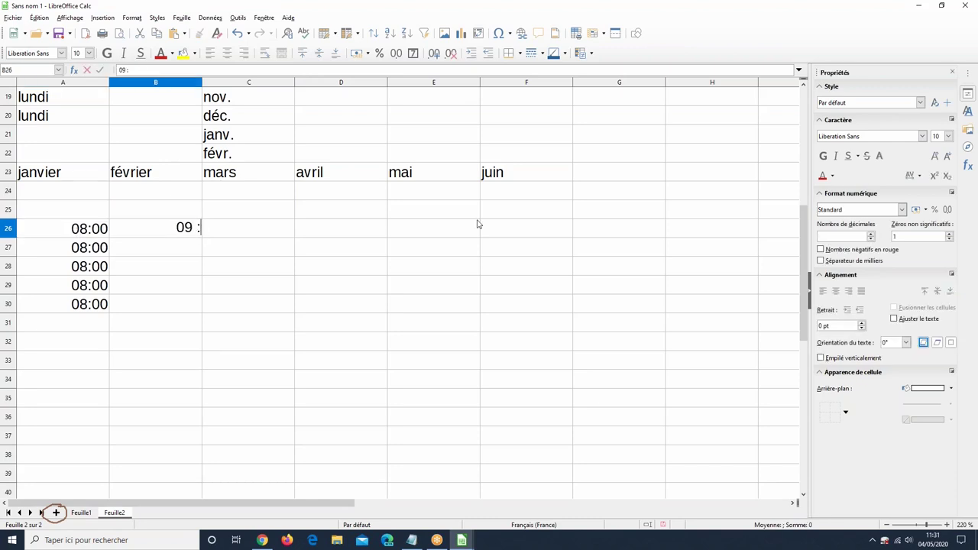
left_click(76, 237)
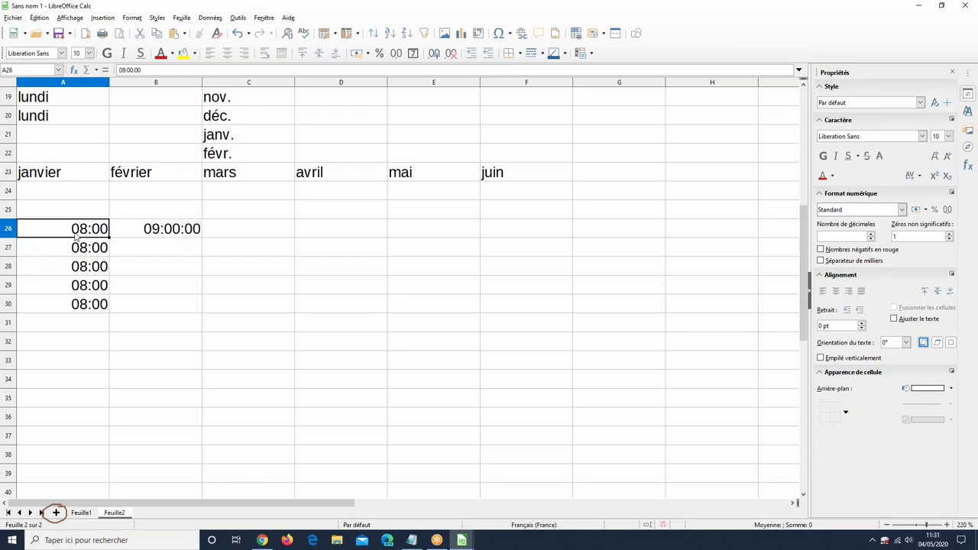
left_click(157, 229, "shift")
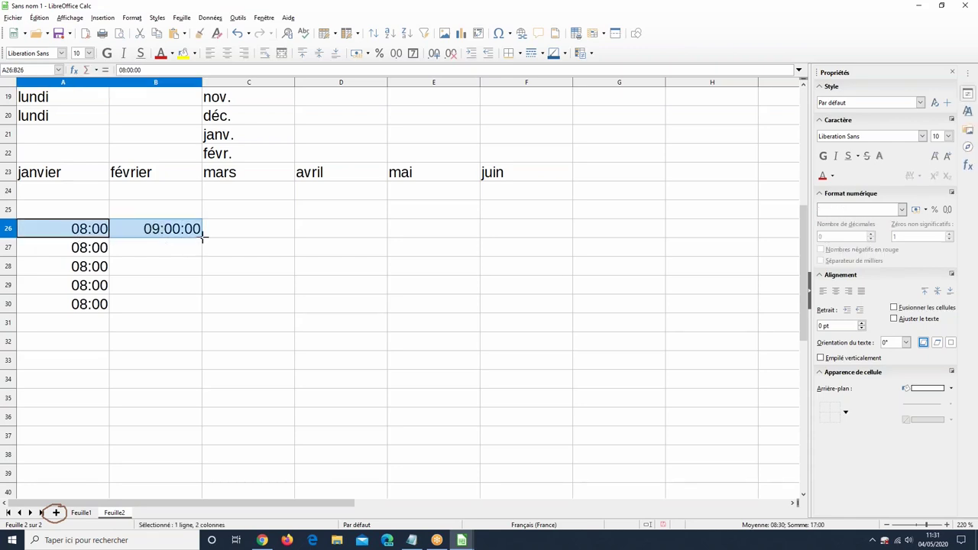
left_click_drag(202, 236, 588, 241)
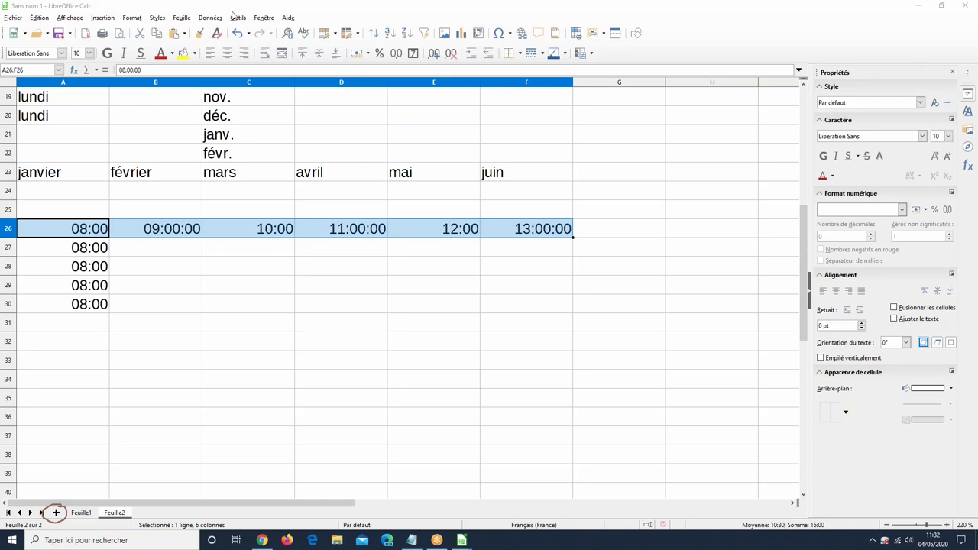
- Enter the times 08:15 in cell C28 and 08:30 in cell C29
left_click(171, 265)
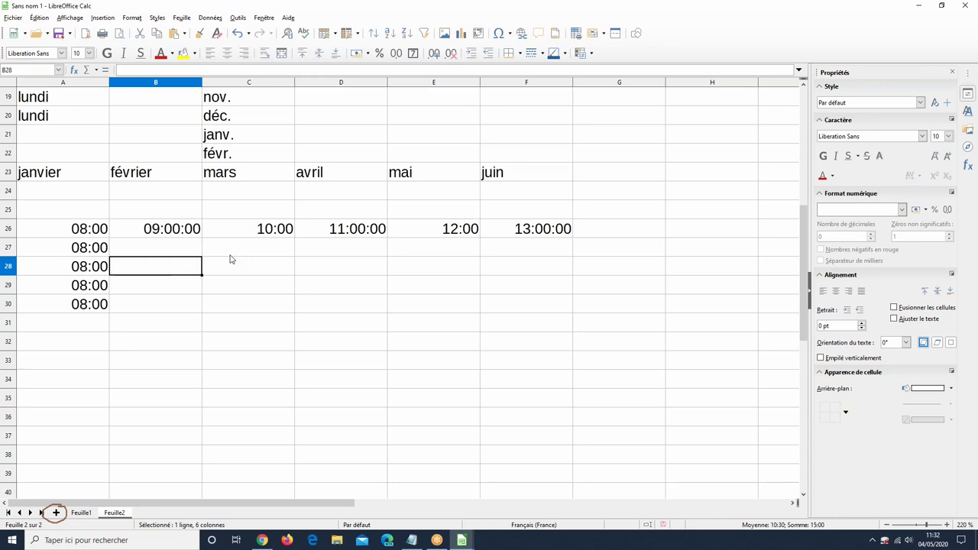
left_click(246, 249)
left_click(255, 269)
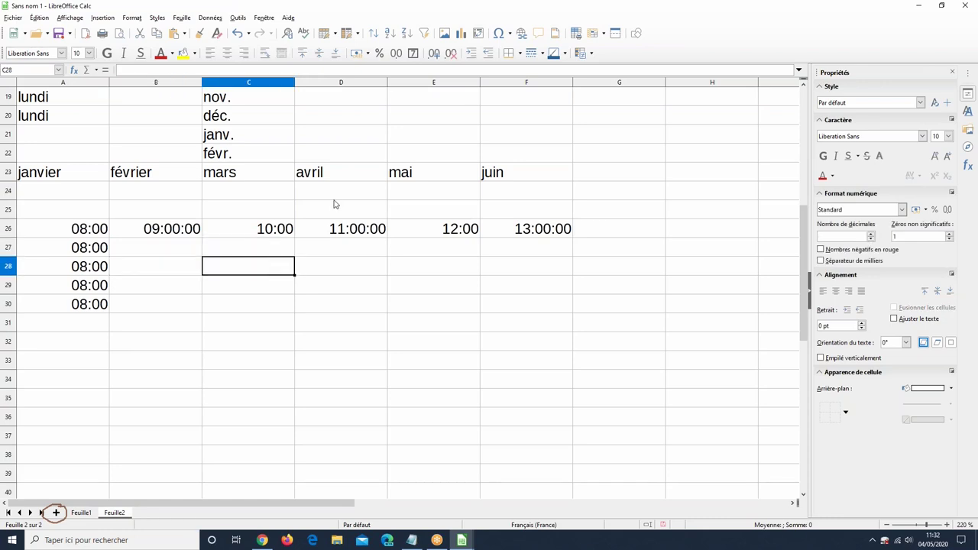
type("08:15")
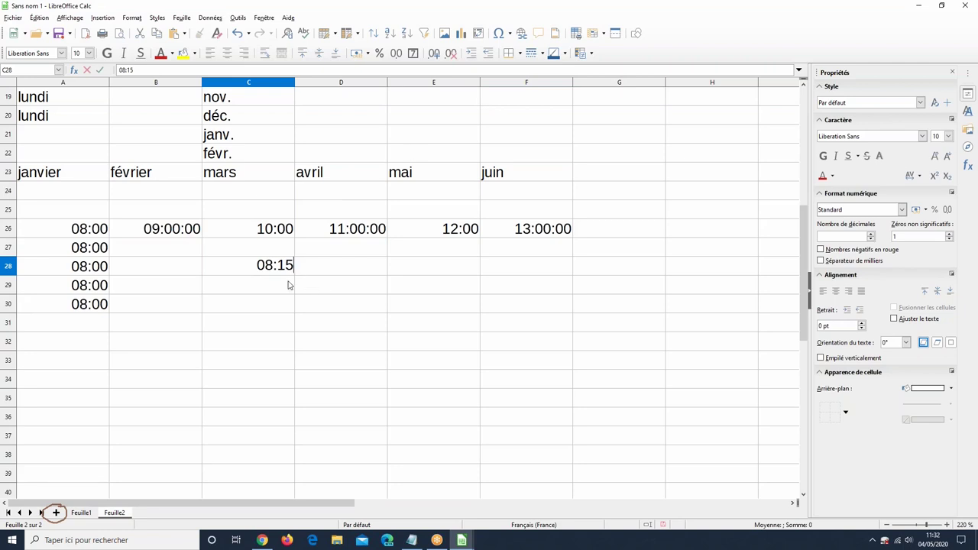
key("Return")
type("0")
key("BackSpace")
type("08 :30:00")
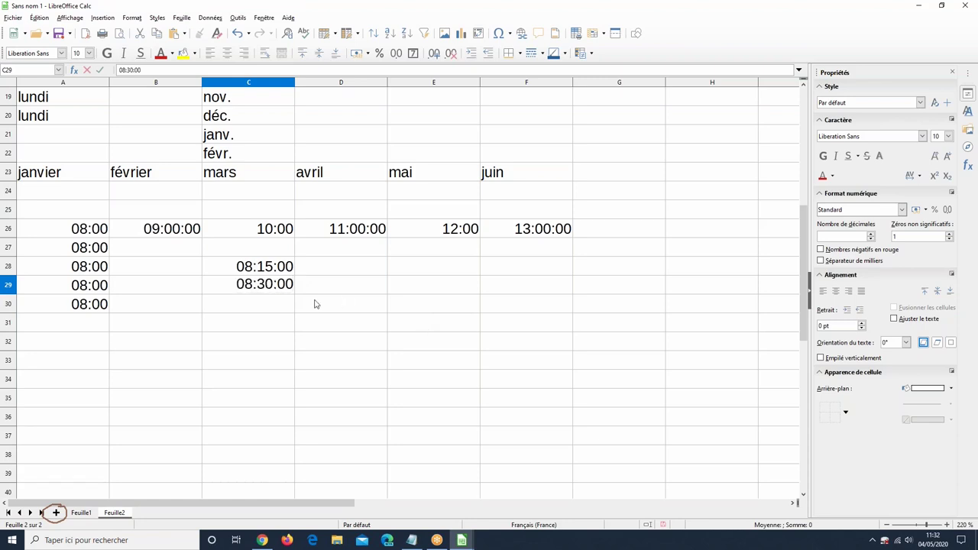
- Extend the quarter-hour series from C28:C29 down to cell C36
left_click_drag(283, 274, 259, 428)
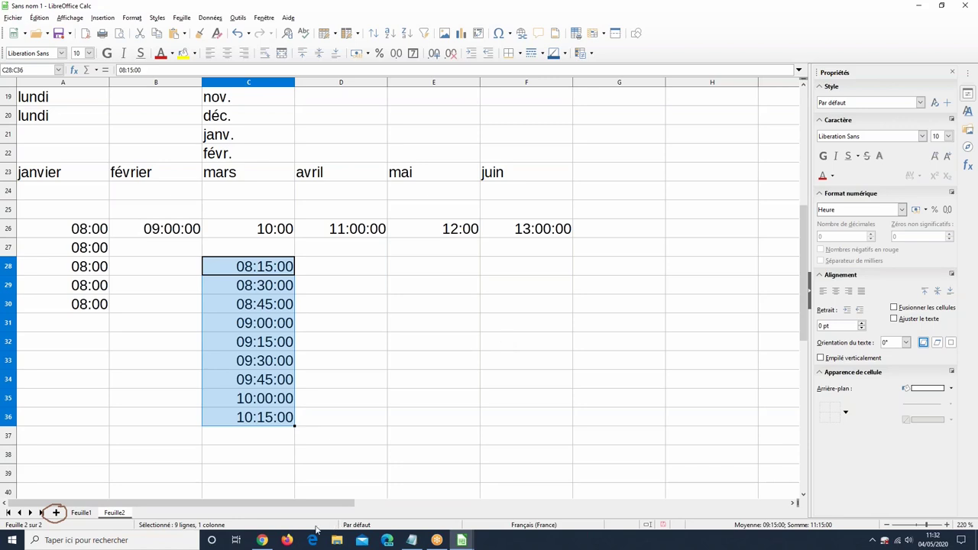
scroll(436, 398, "down", 1)
scroll(436, 398, "down", 3)
scroll(422, 380, "up", 2)
scroll(298, 367, "up", 1)
scroll(81, 367, "down", 2)
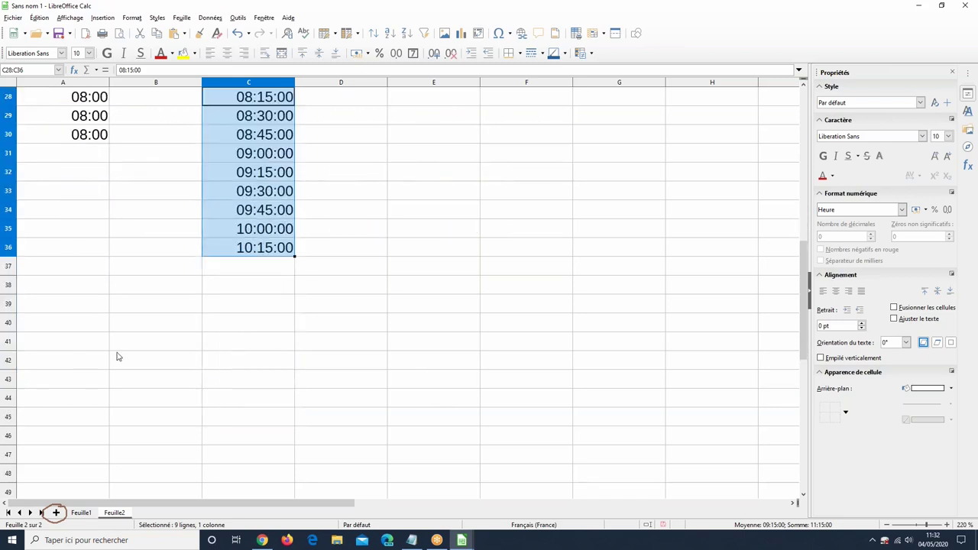
- Enter the date 04/05/20 in cell A38 and fill the daily date series down to A46
left_click(118, 290)
left_click(73, 294)
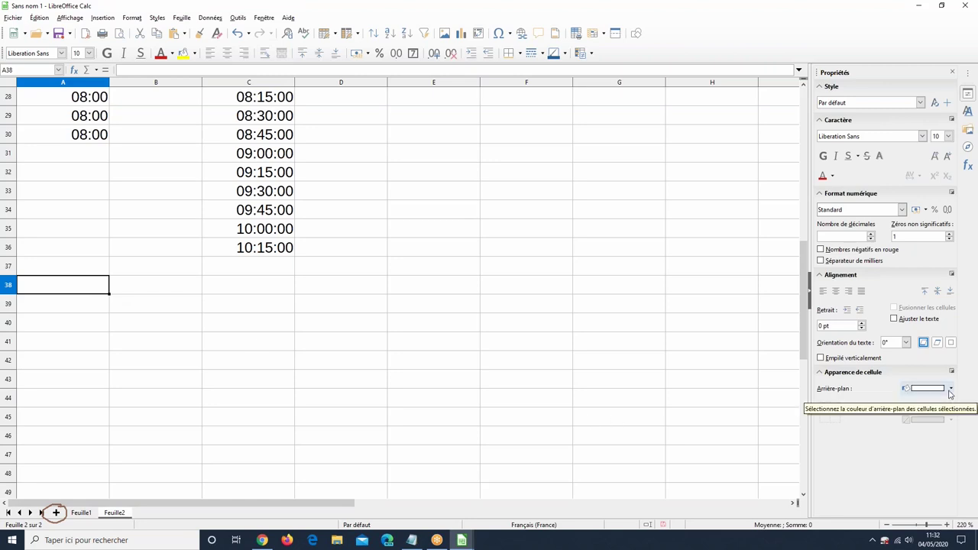
type("04")
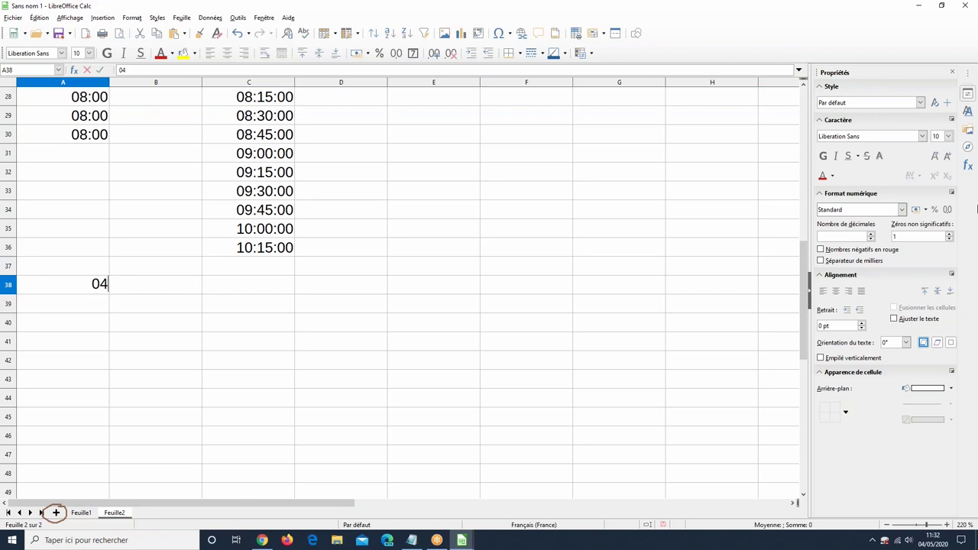
type("/05/20")
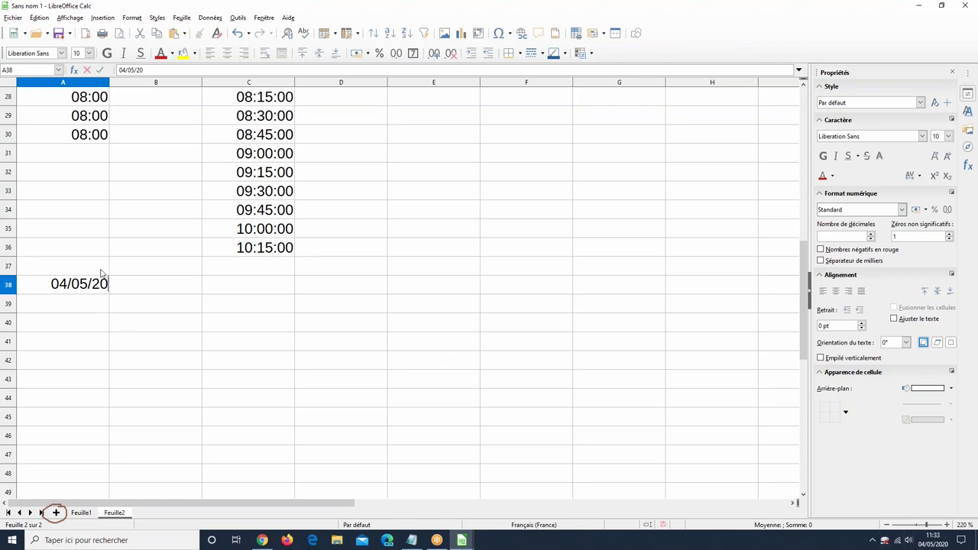
left_click(107, 321)
left_click(105, 290)
left_click_drag(106, 293, 97, 449)
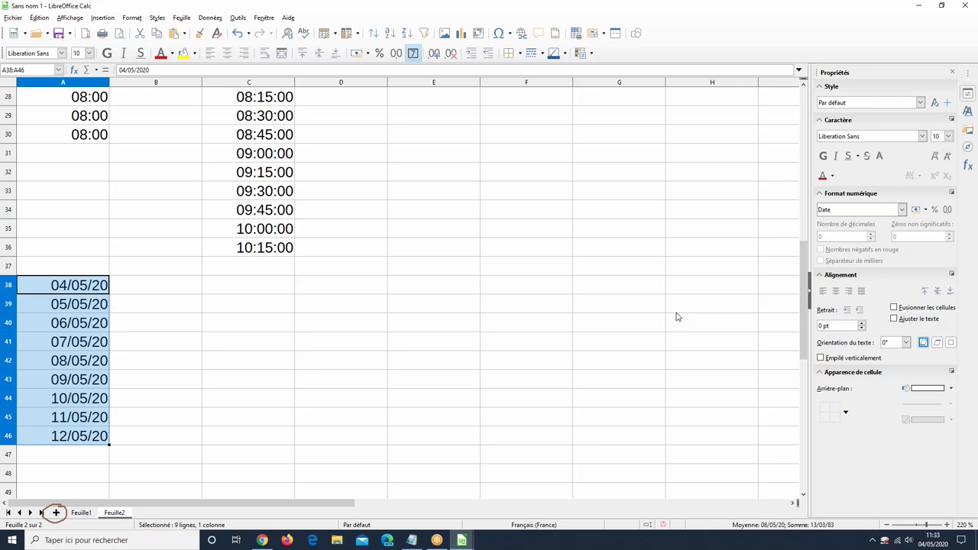
- Check the May 2020 dates in the system calendar
left_click(924, 543)
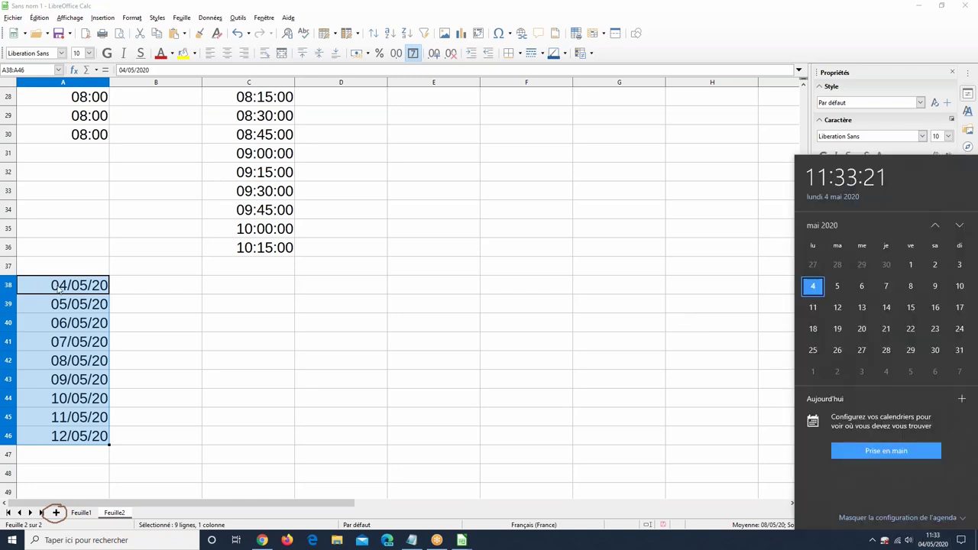
left_click(157, 289)
- Enter 11/05/20 in cell B38 and extend the weekly date series from A38:B38 across to F38
left_click(156, 289)
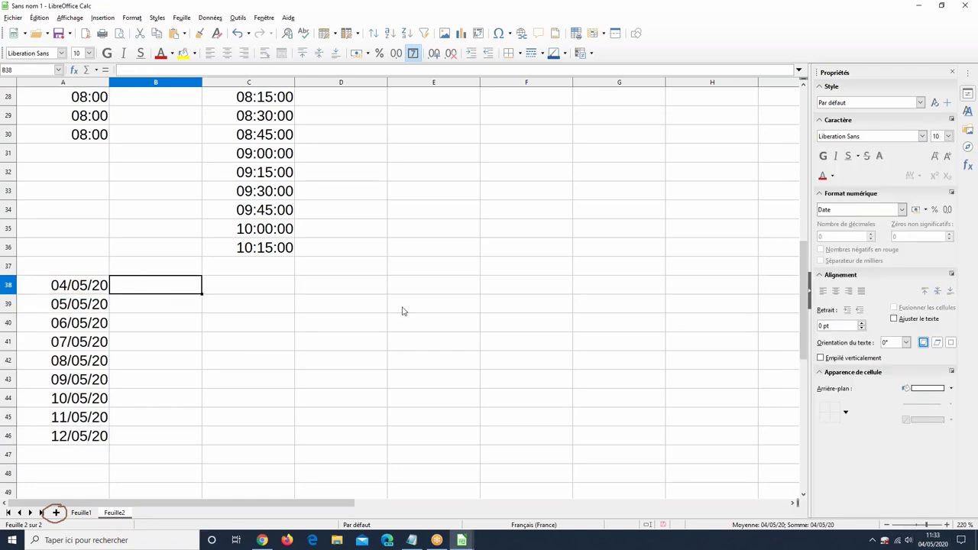
type("11/0")
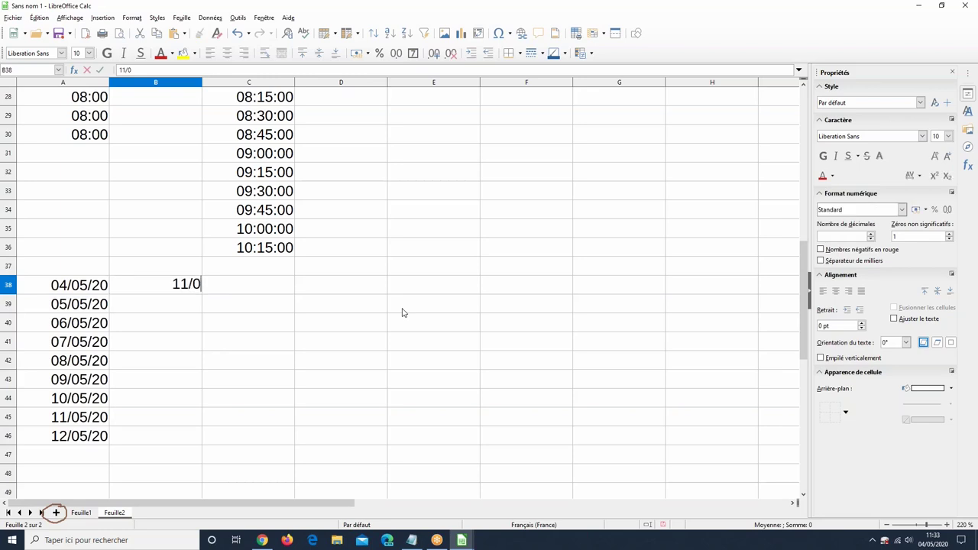
type("5/20")
left_click_drag(80, 292, 607, 302)
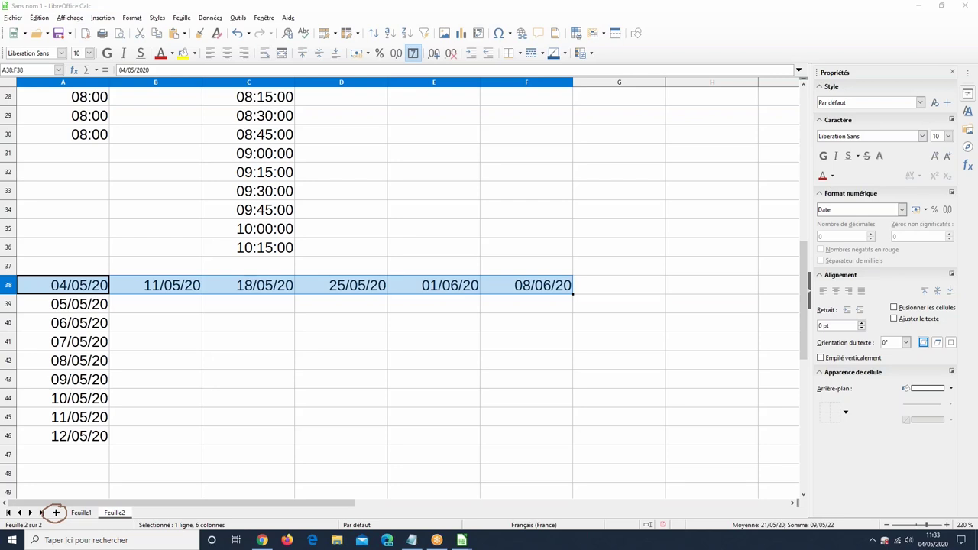
- On sheet Feuille1, fill the weekday headings from Lundi in C2 across to samedi in H2
left_click(81, 514)
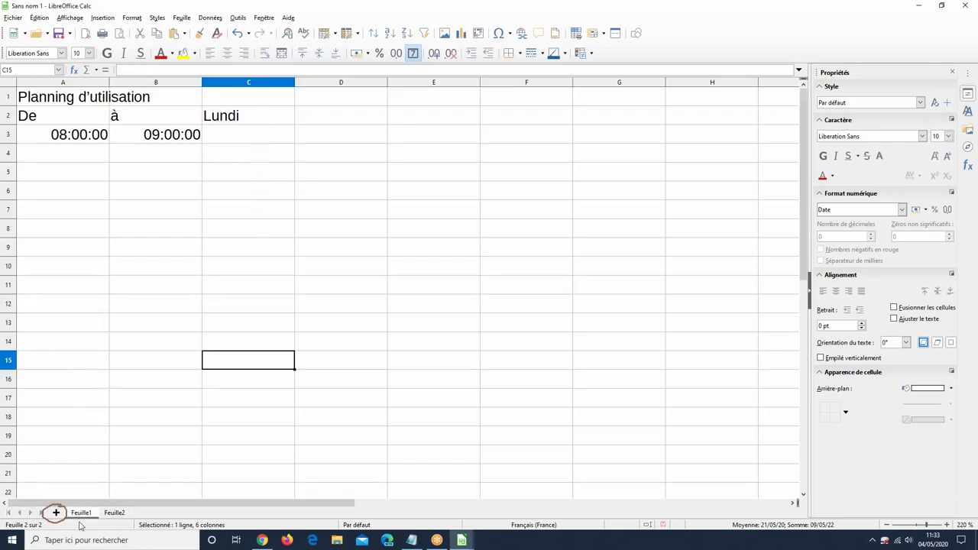
left_click(240, 122)
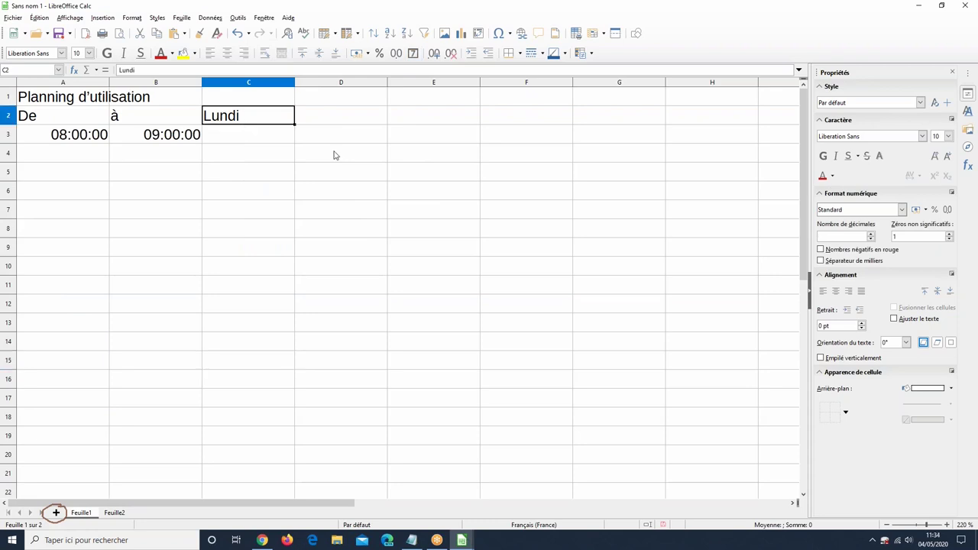
left_click_drag(295, 125, 646, 123)
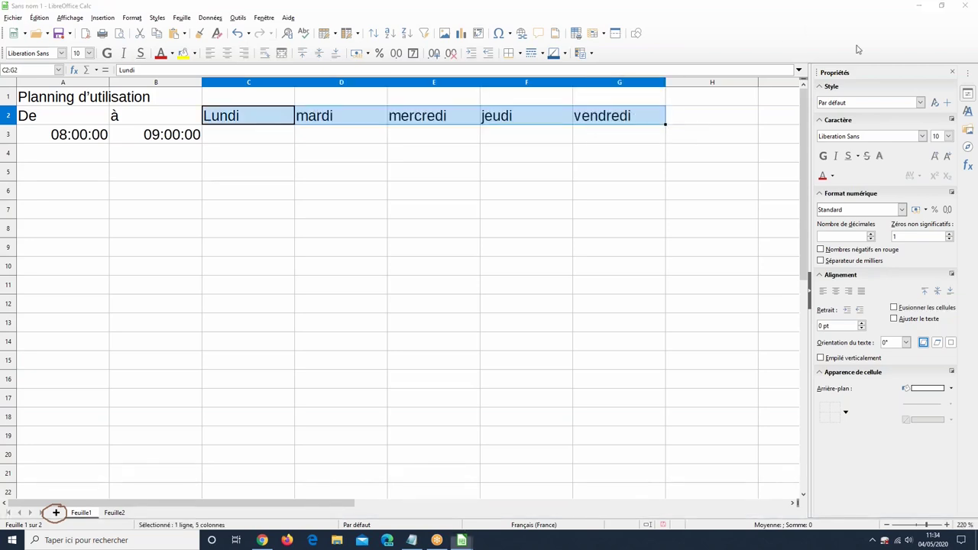
left_click_drag(666, 123, 735, 116)
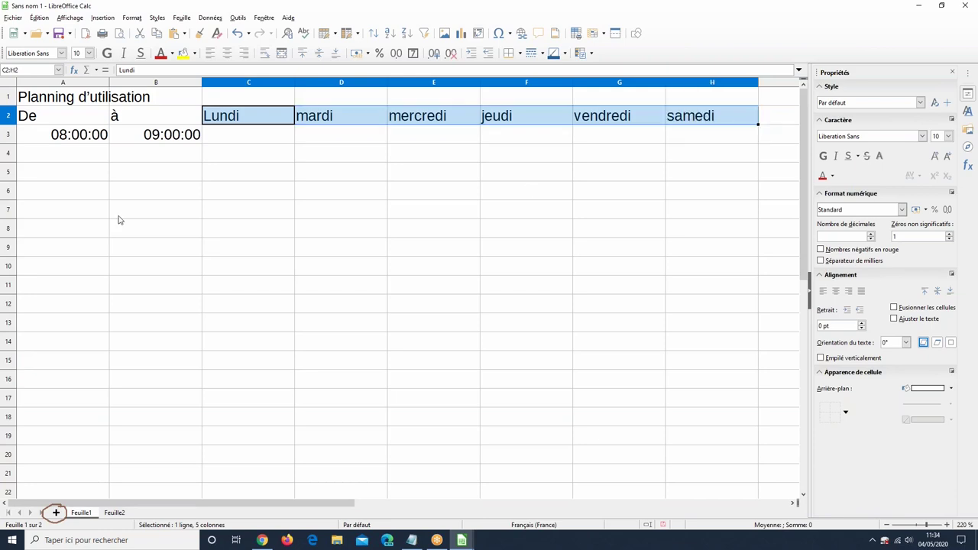
- Enter 09:00 in cell A4 and extend the hourly series from A3:A4 down to A12
left_click(86, 138)
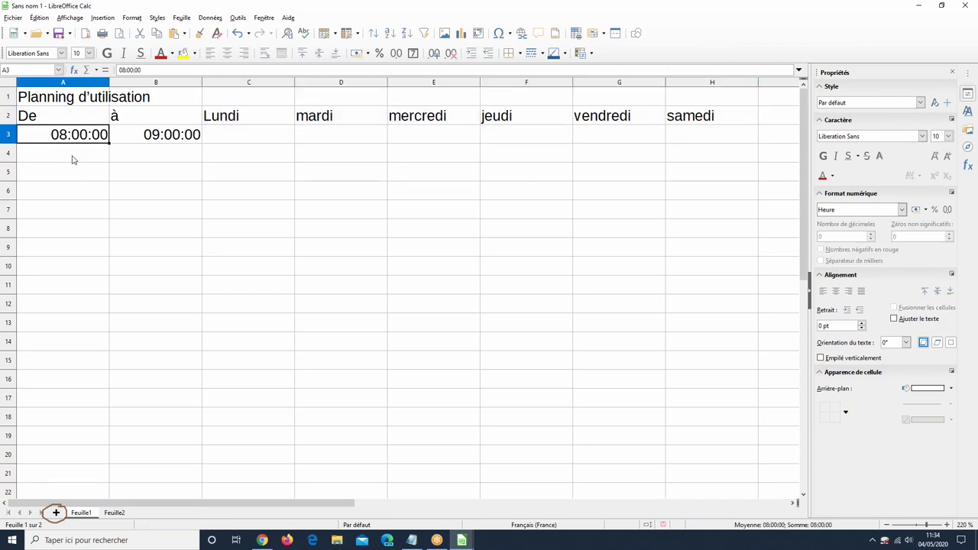
left_click(73, 160)
type("00")
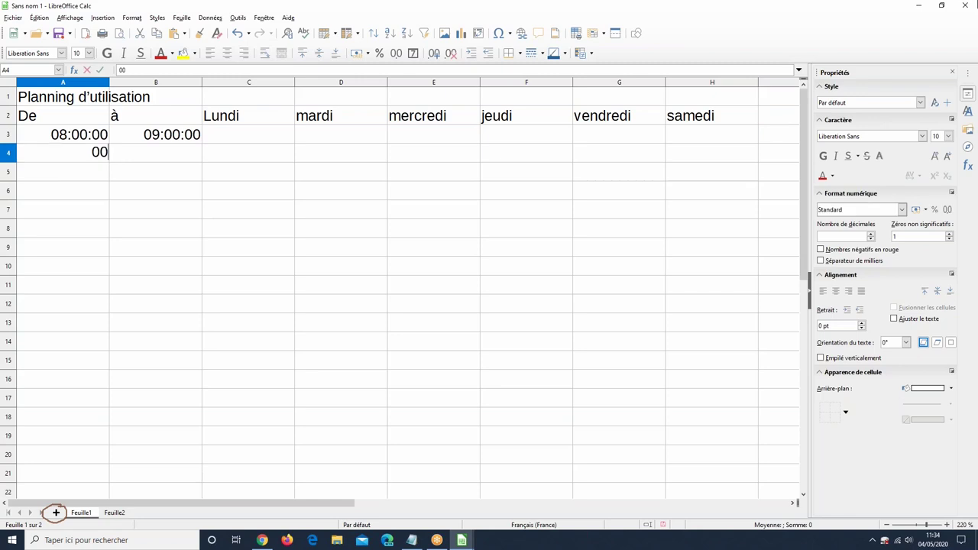
type("9:00")
key("BackSpace")
left_click_drag(87, 139, 96, 310)
- Enter 10:00 in cell B4 and extend the hourly series from B3:B4 down to B12
left_click_drag(179, 142, 185, 162)
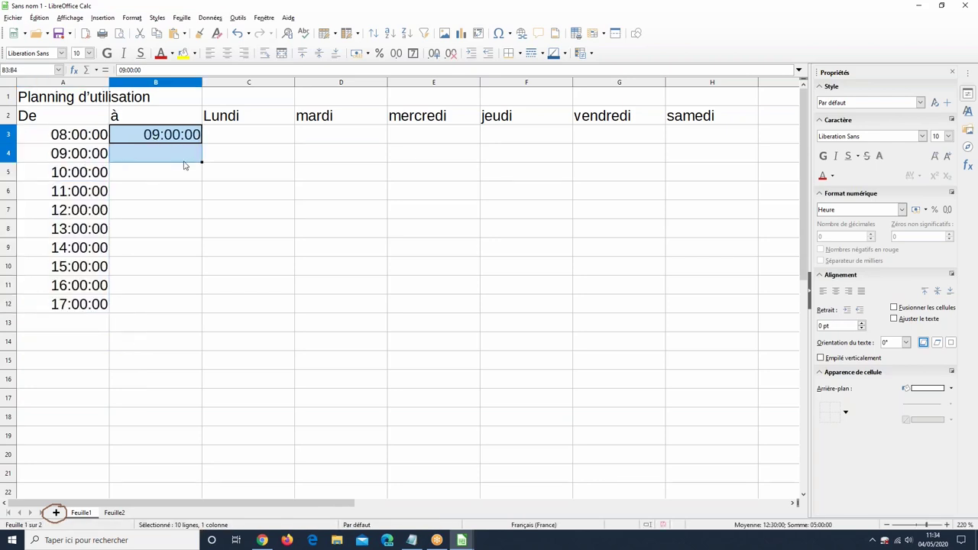
left_click(167, 157)
type("1")
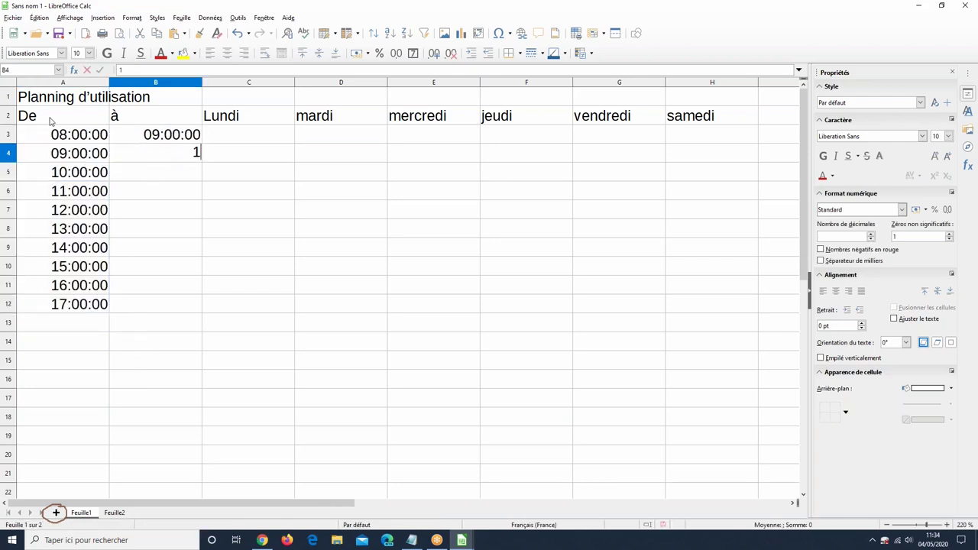
type("0:00")
left_click_drag(179, 140, 191, 308)
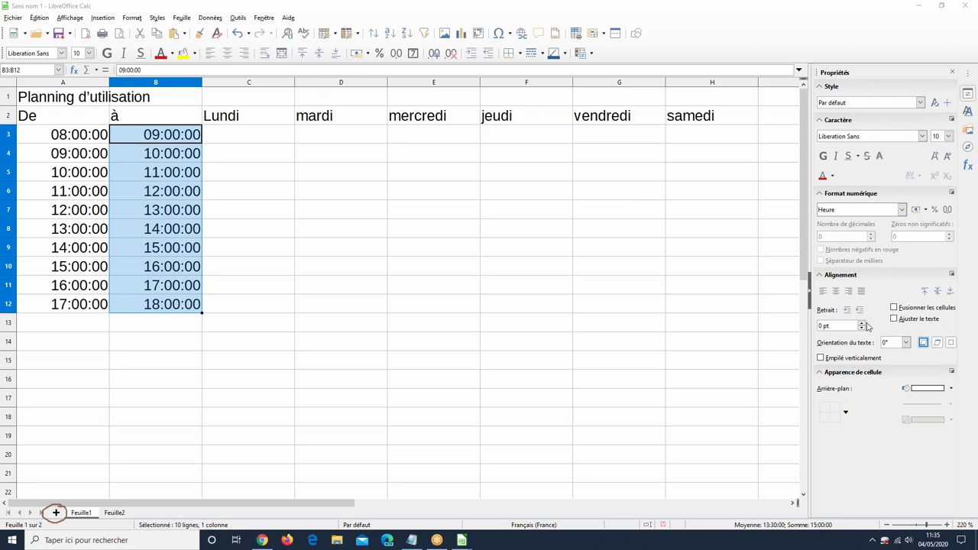
- Set the weekday headings in C2:H2 to the Gill Sans Nova Cond XBd font at size 11
left_click_drag(239, 114, 691, 123)
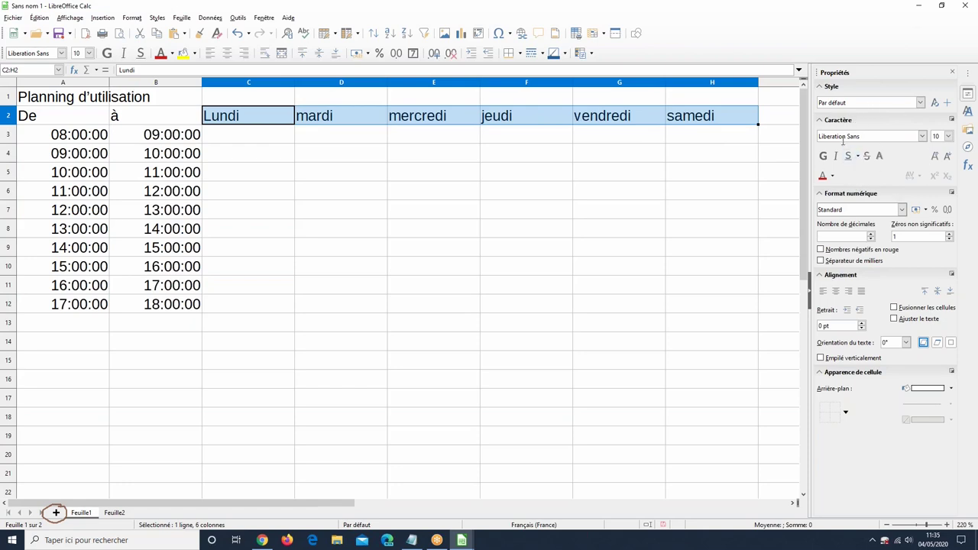
left_click(924, 137)
scroll(861, 212, "up", 5)
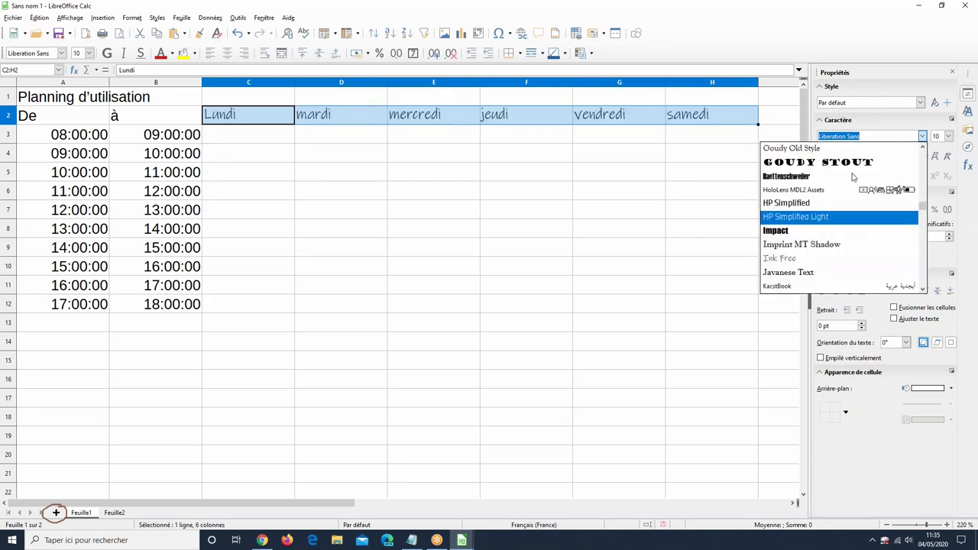
scroll(853, 176, "up", 4)
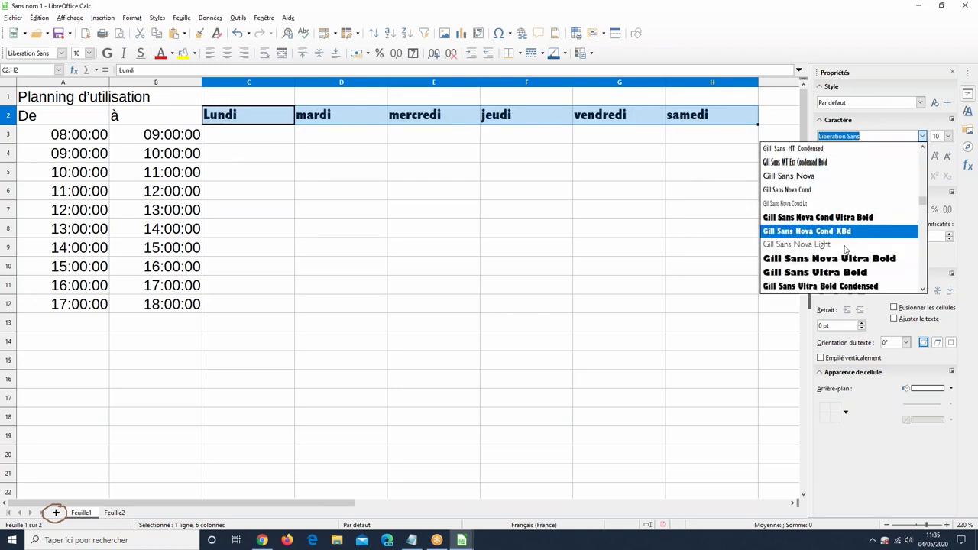
left_click(845, 231)
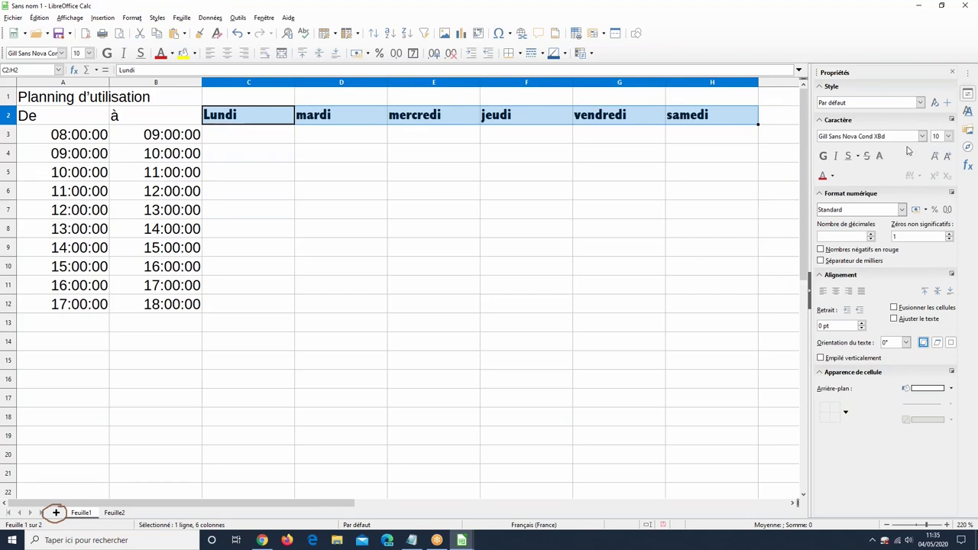
left_click(948, 136)
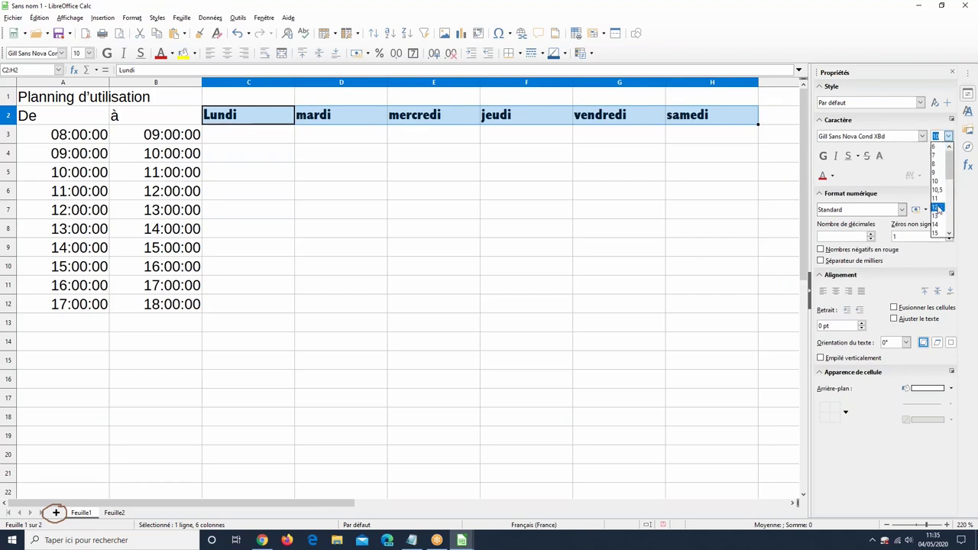
left_click(938, 198)
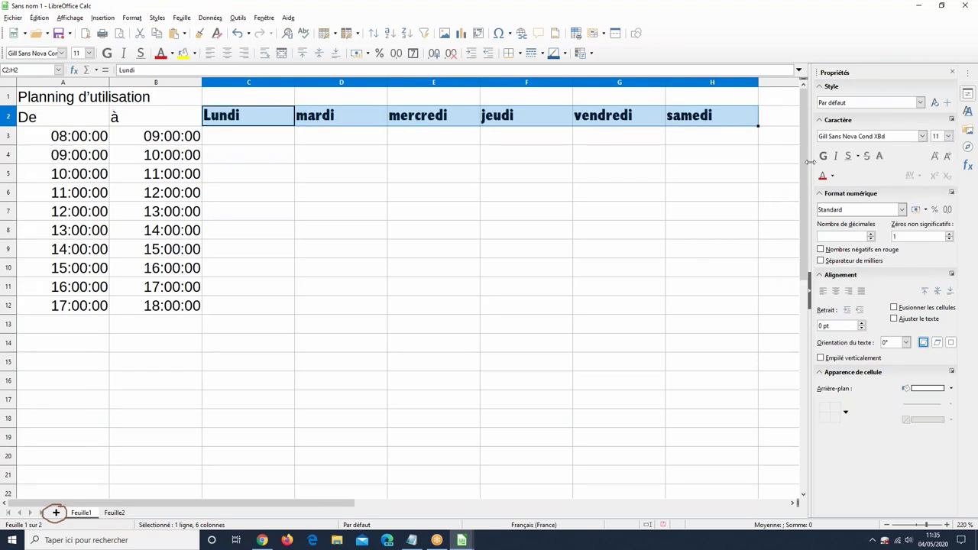
- Try bold, italic and underline on the weekday headings, and remove these styles again
left_click(825, 157)
left_click(834, 156)
left_click(846, 157)
left_click(834, 156)
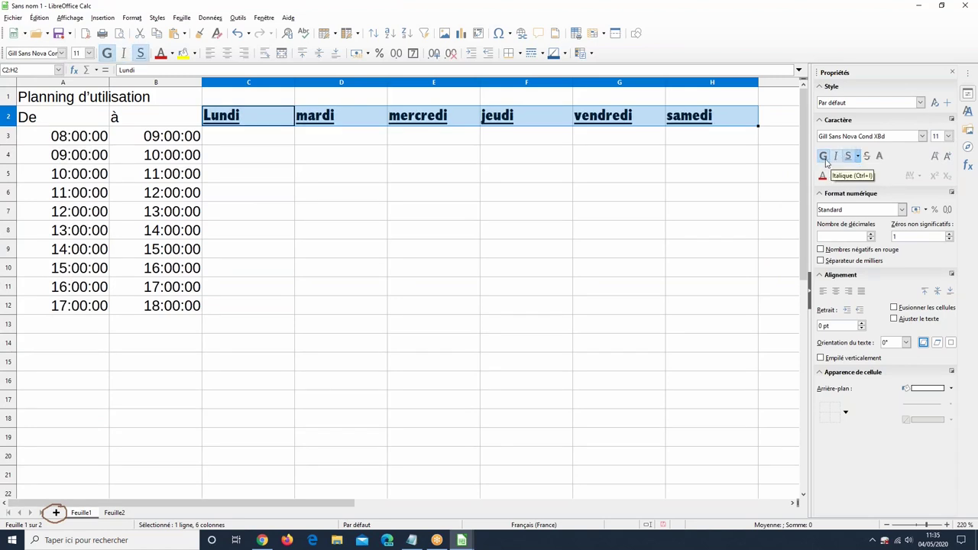
left_click(822, 156)
left_click(848, 157)
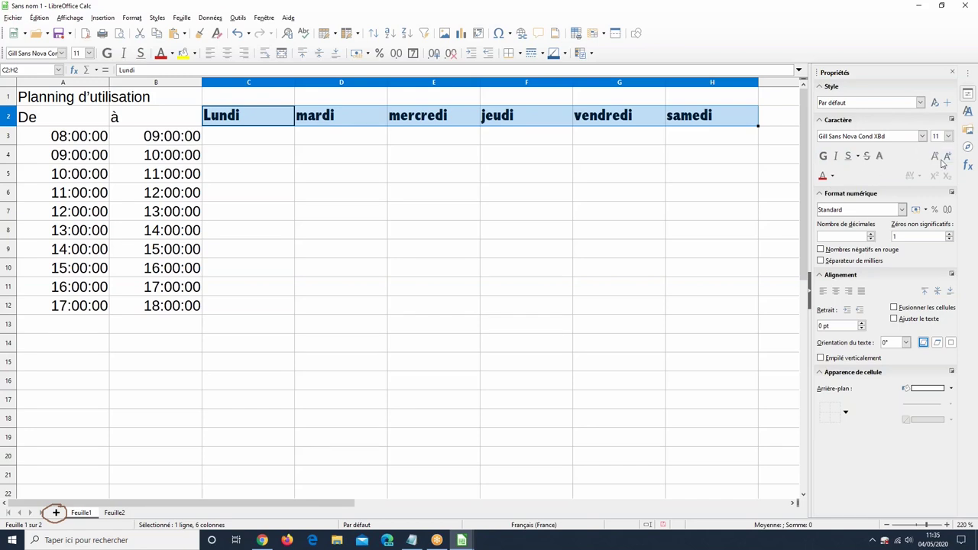
- Colour the weekday headings in C2:H2 purple and centre them both horizontally and vertically in their cells
left_click(832, 177)
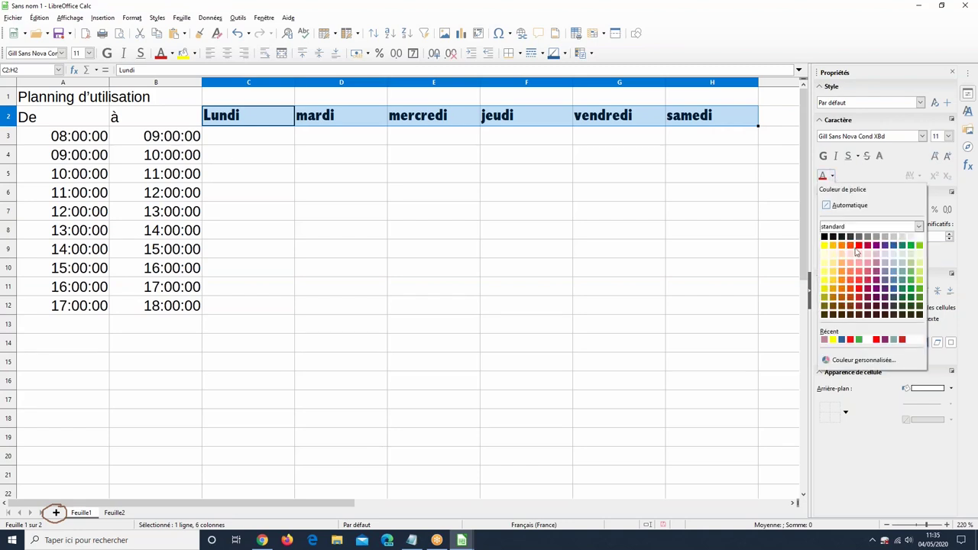
left_click(880, 273)
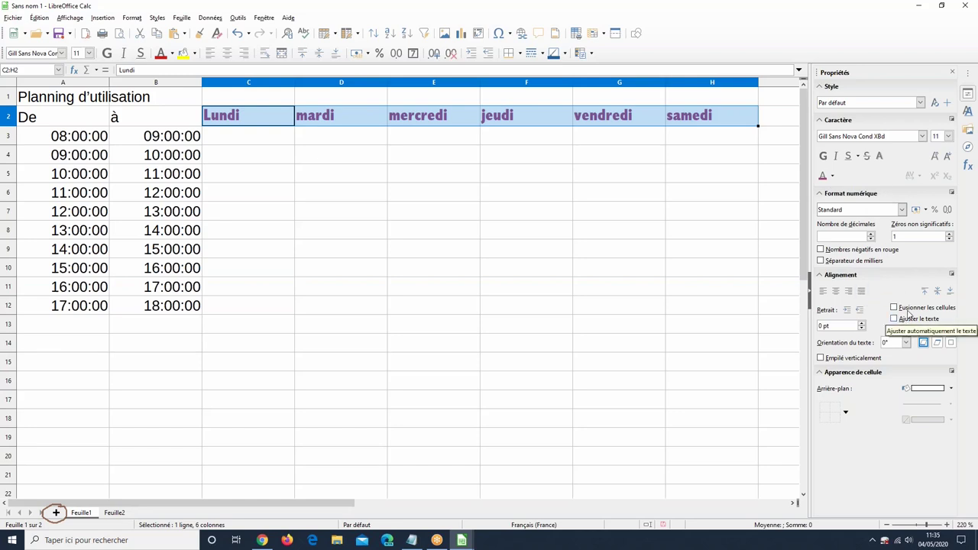
left_click(836, 293)
left_click(848, 291)
left_click(835, 291)
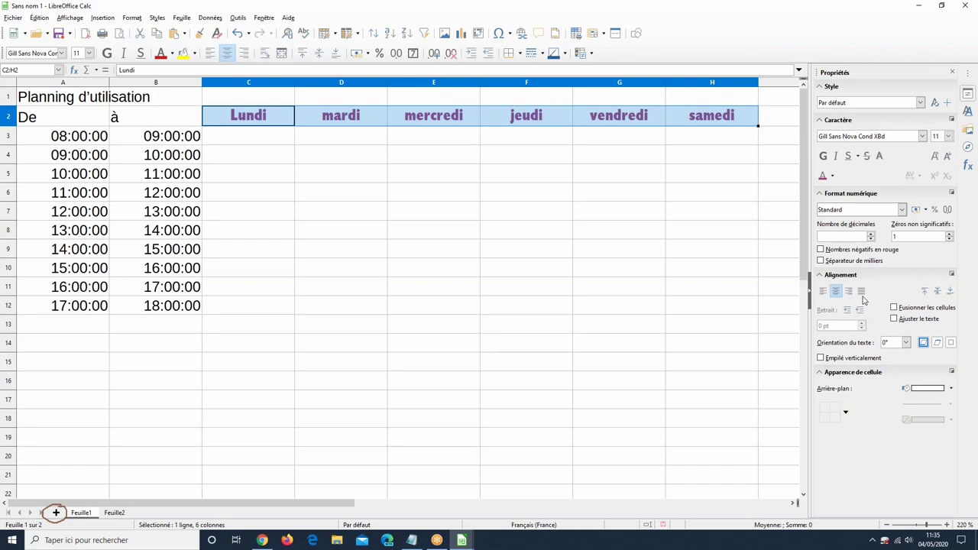
left_click(925, 294)
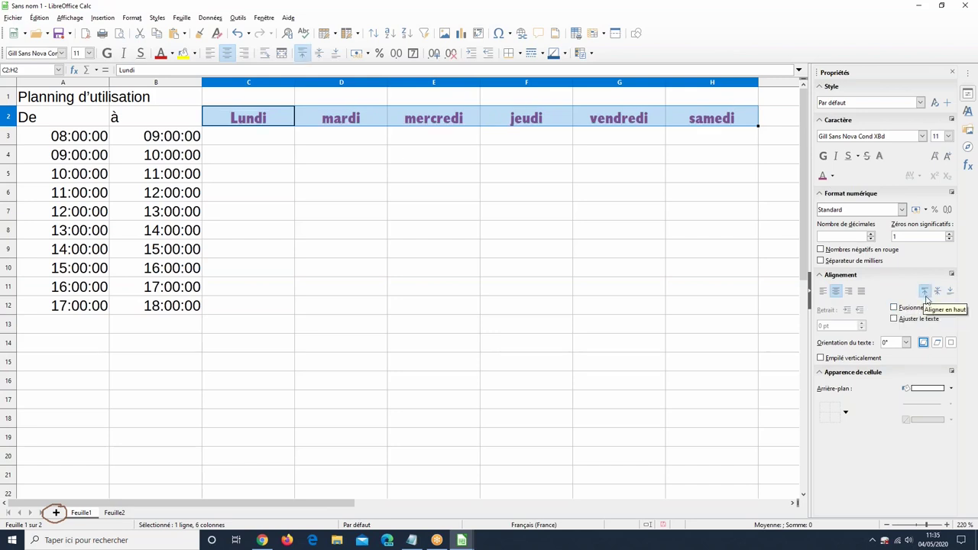
left_click(938, 293)
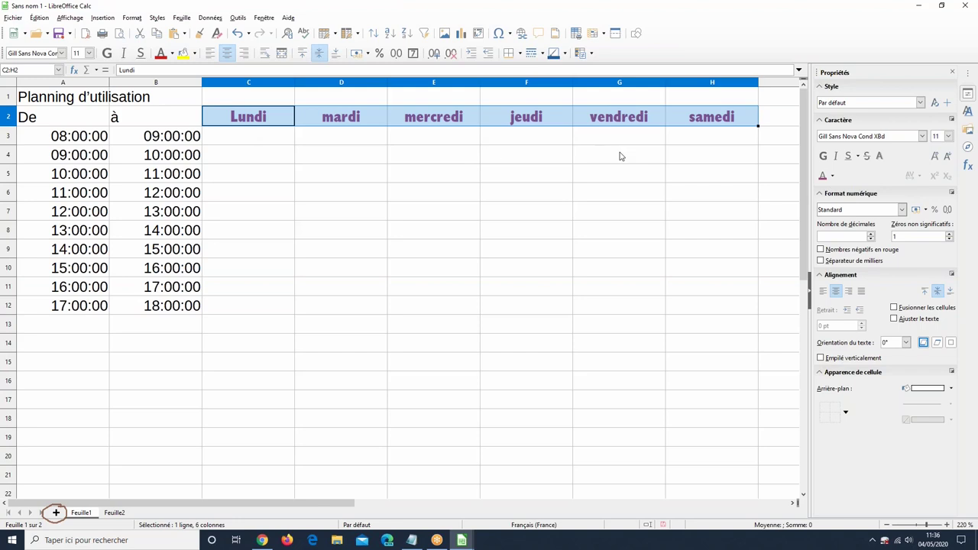
- Try the Nombre format on the hours in A3:B12, and restore the Heure format
left_click(94, 142)
left_click_drag(95, 142, 157, 313)
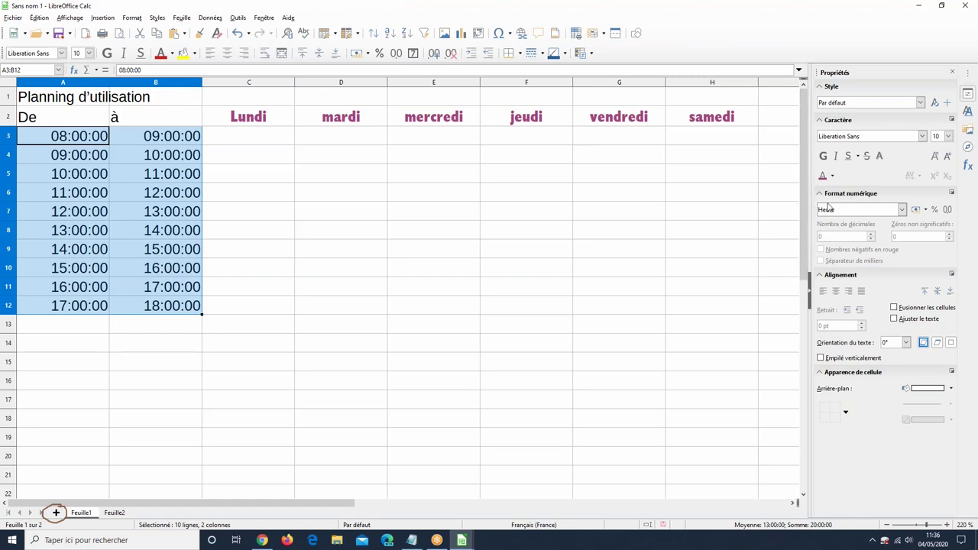
left_click(901, 209)
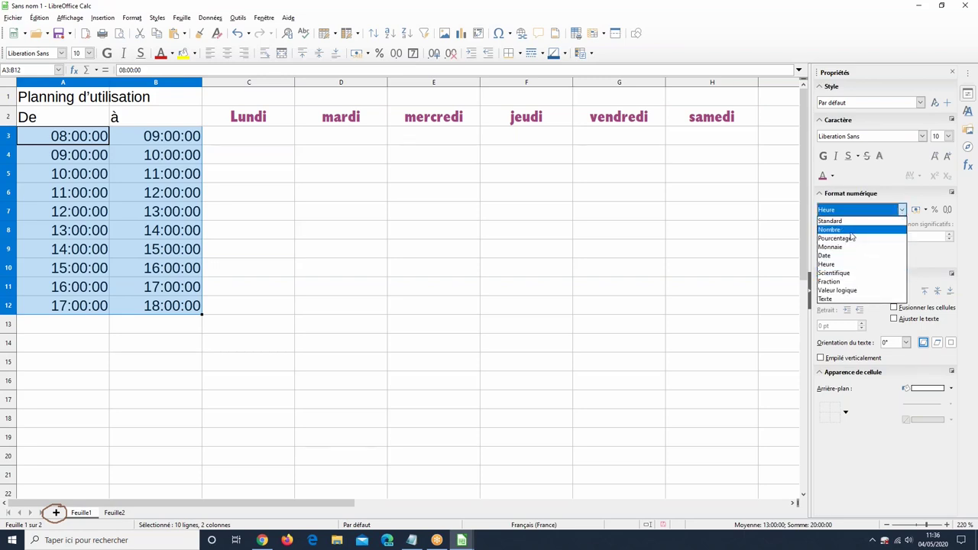
left_click(850, 232)
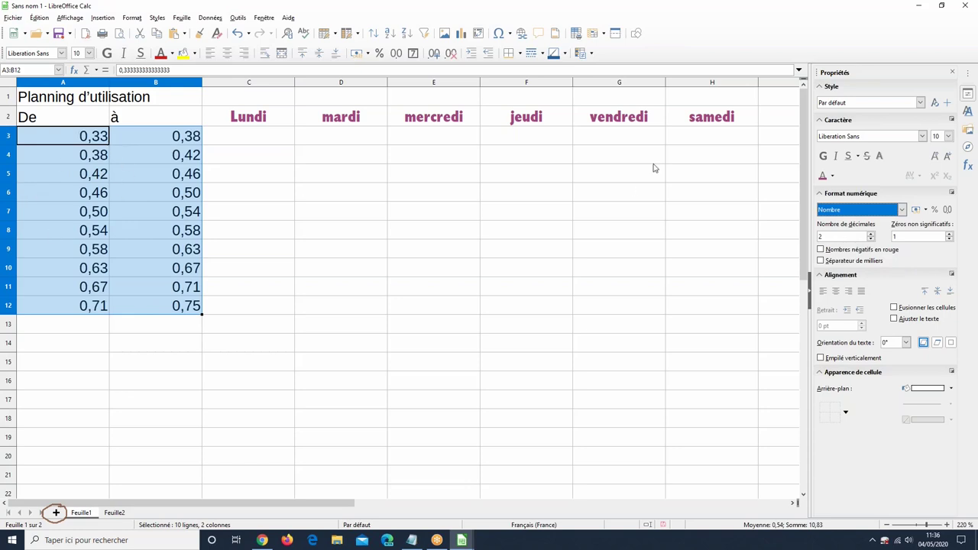
left_click(866, 209)
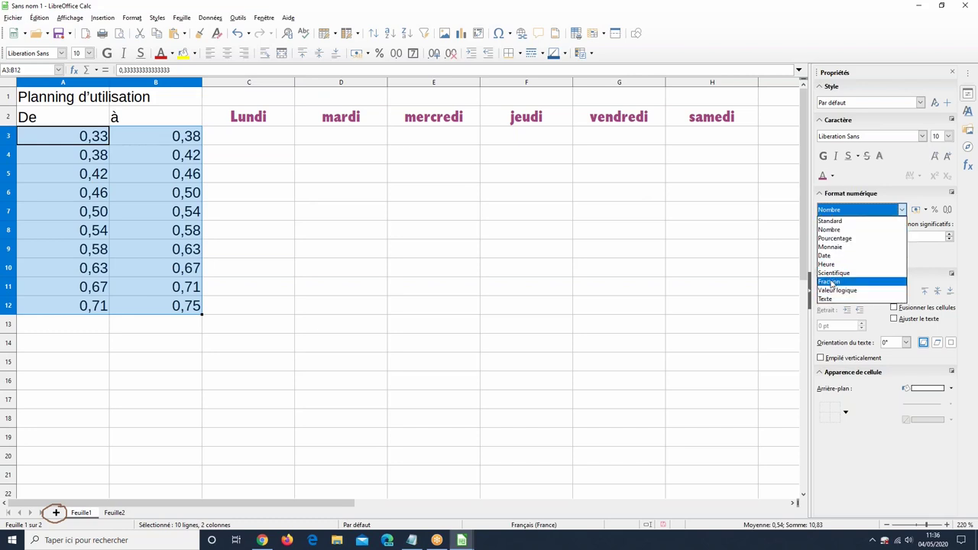
left_click(828, 264)
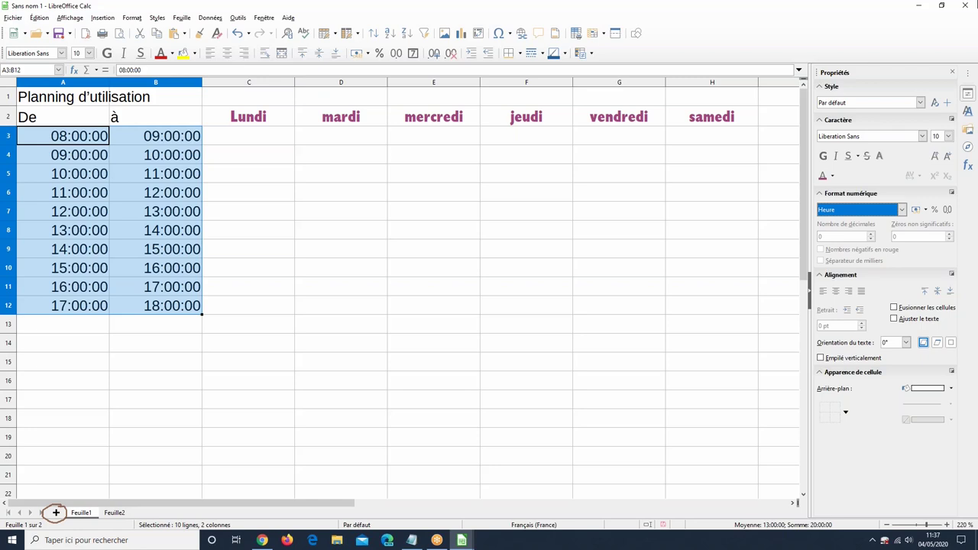
- Format the hours in A3:B12 as HH:MM without seconds, using the 13:37 format of the Heure category
left_click(133, 17)
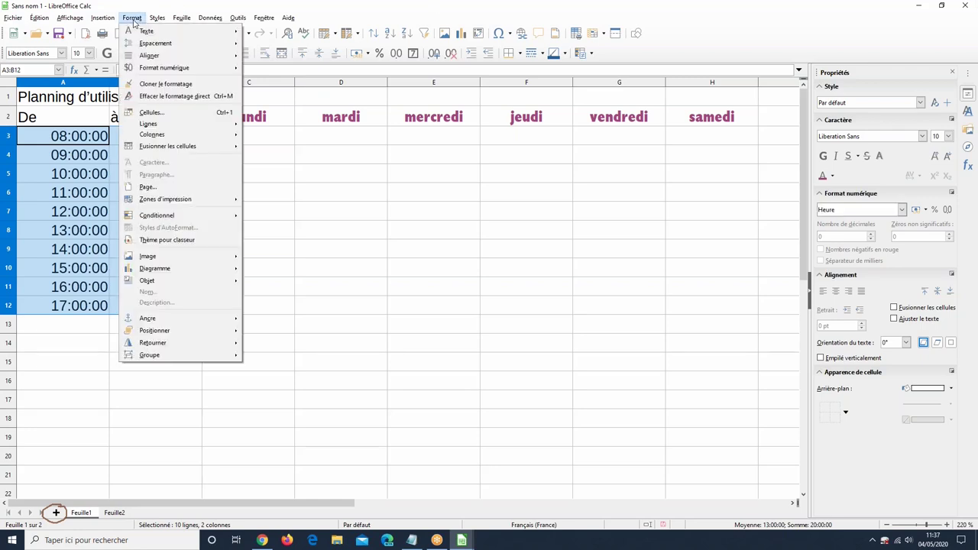
left_click(151, 113)
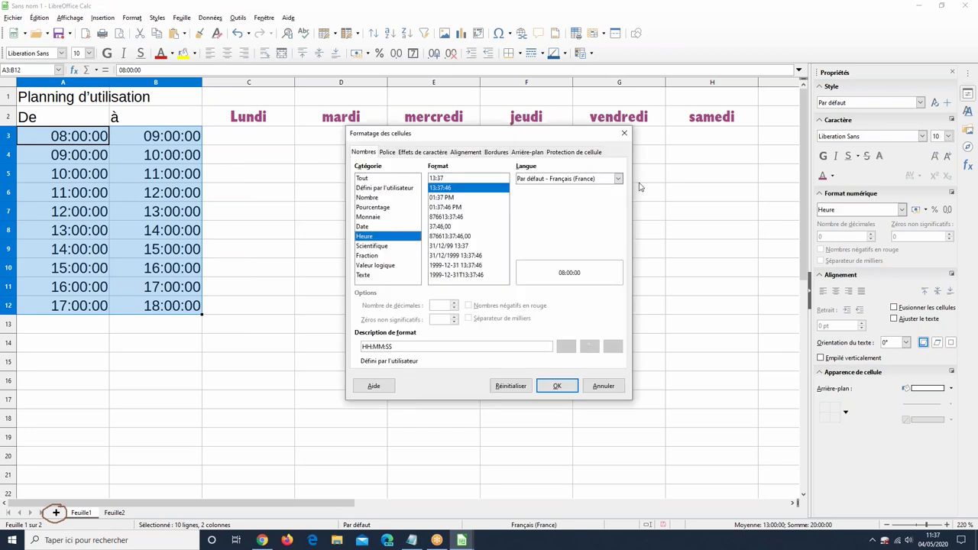
left_click(742, 188)
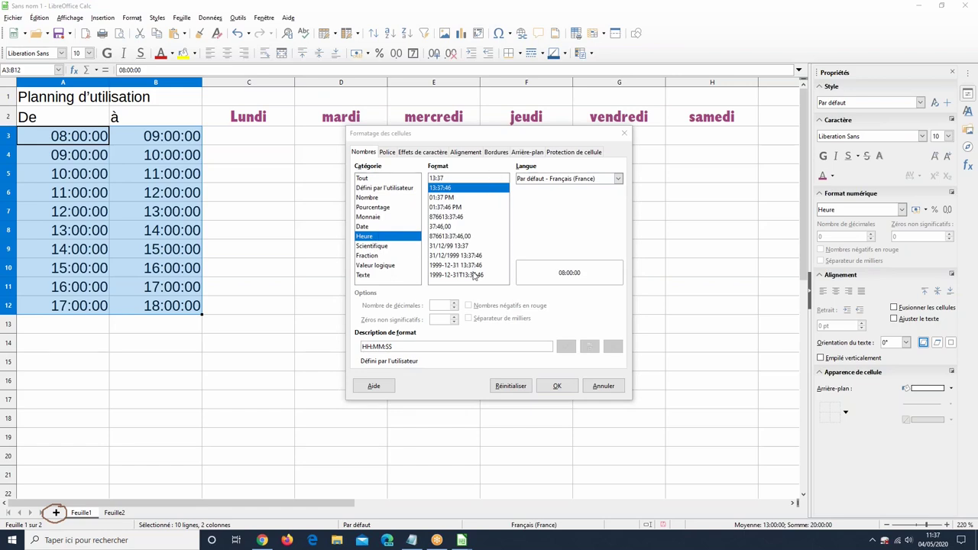
left_click(444, 179)
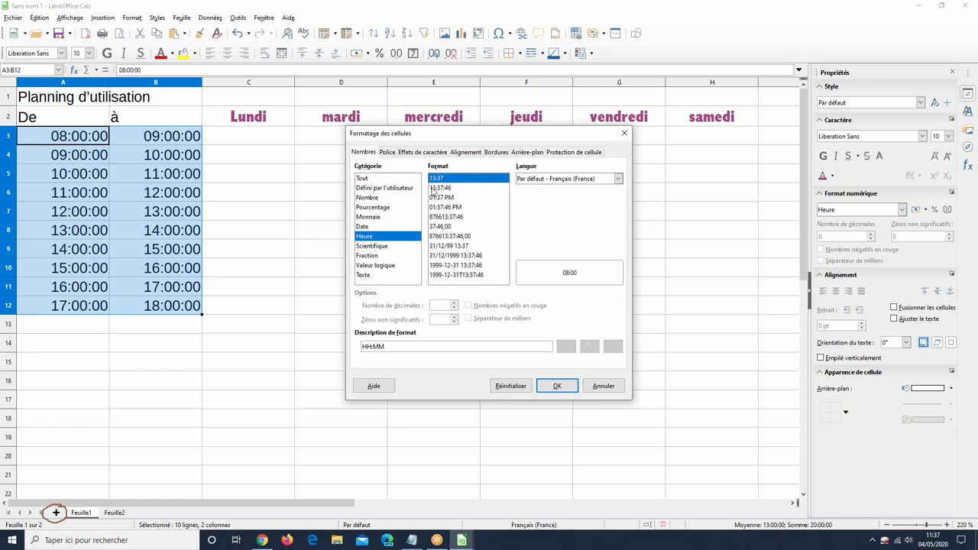
left_click(562, 385)
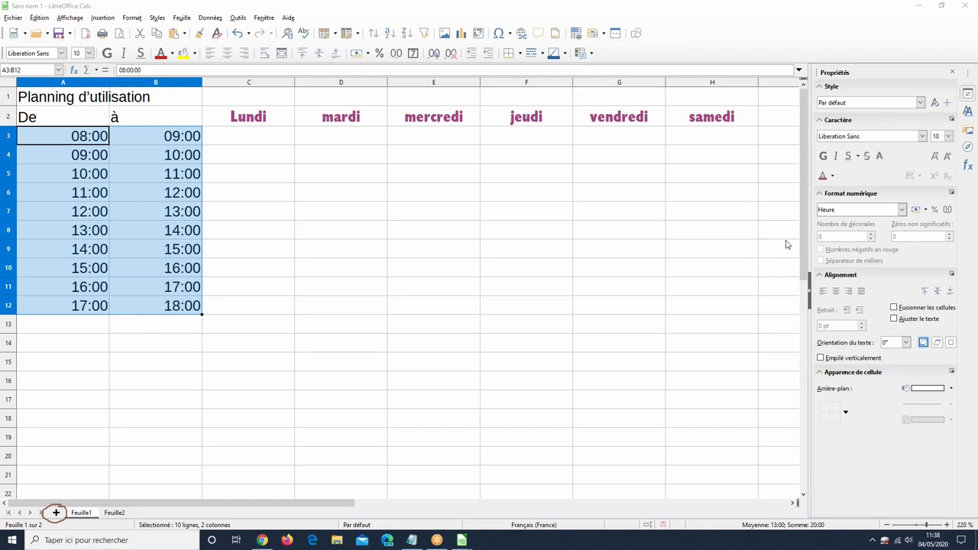
left_click(722, 10)
left_click(888, 525)
left_click(887, 526)
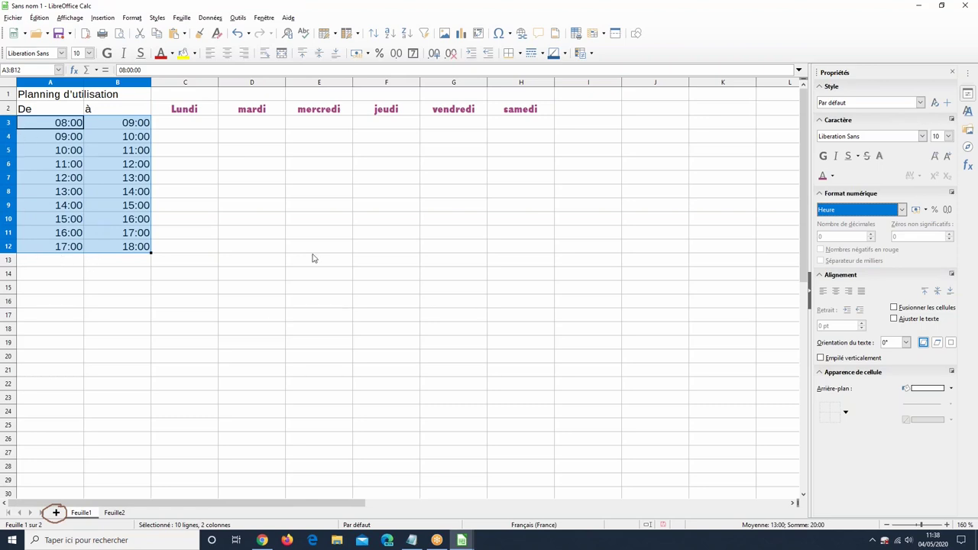
left_click(268, 327)
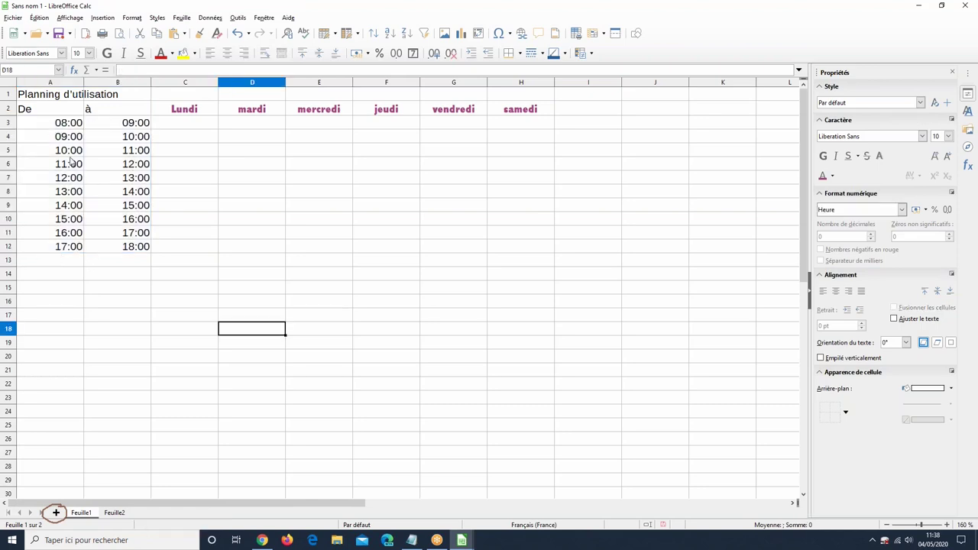
left_click(7, 110)
left_click_drag(4, 110, 4, 257)
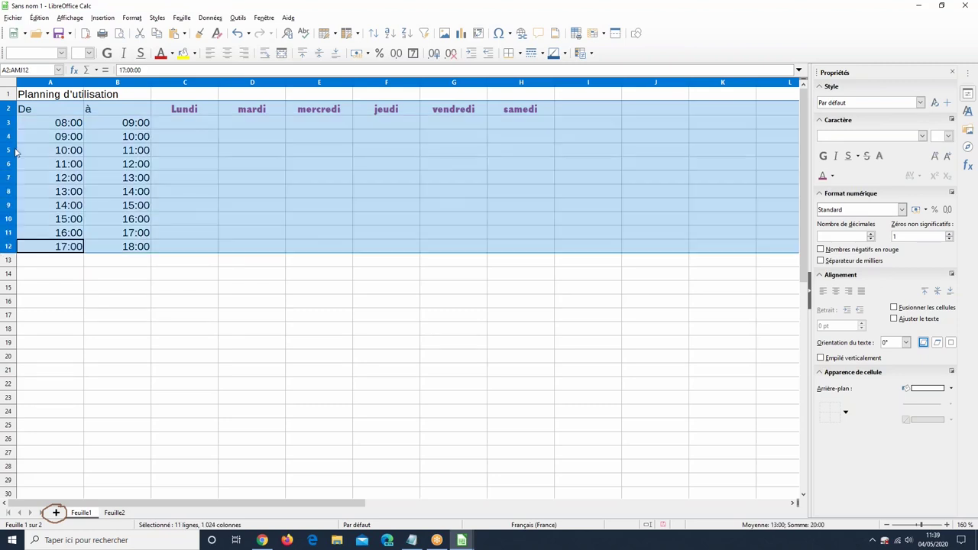
left_click(97, 357)
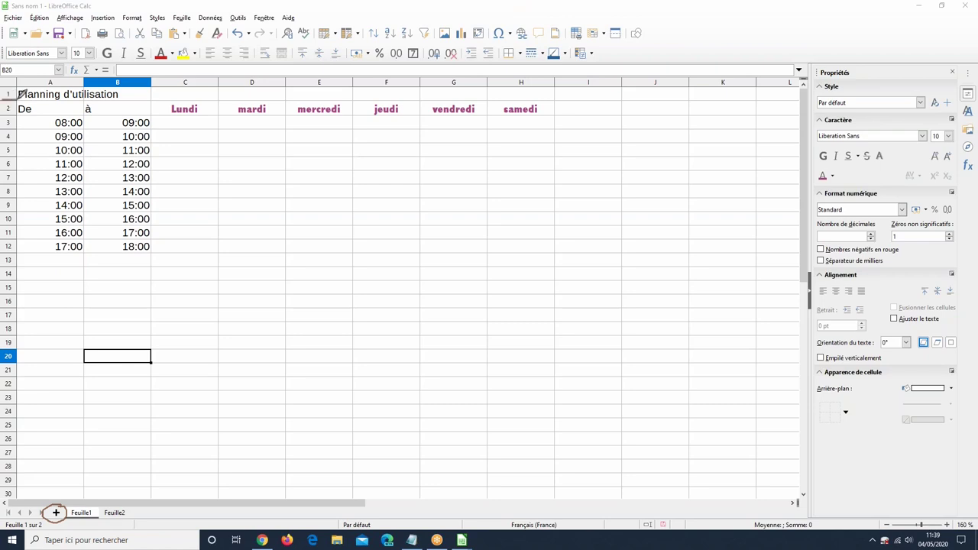
mouse_move(18, 98)
left_mouse_down()
mouse_move(4, 255)
mouse_move(21, 252)
left_mouse_up()
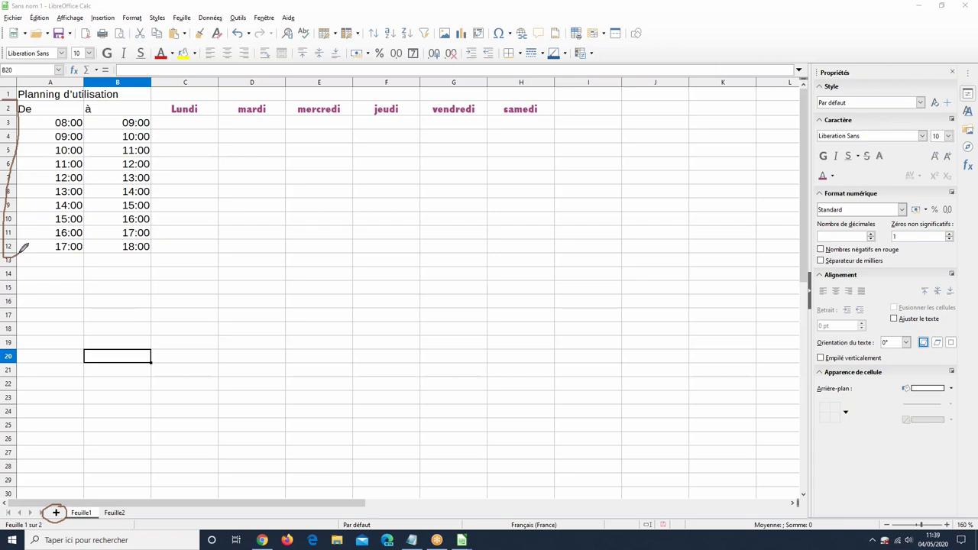
left_click_drag(21, 252, 19, 100)
key("ctrl+s")
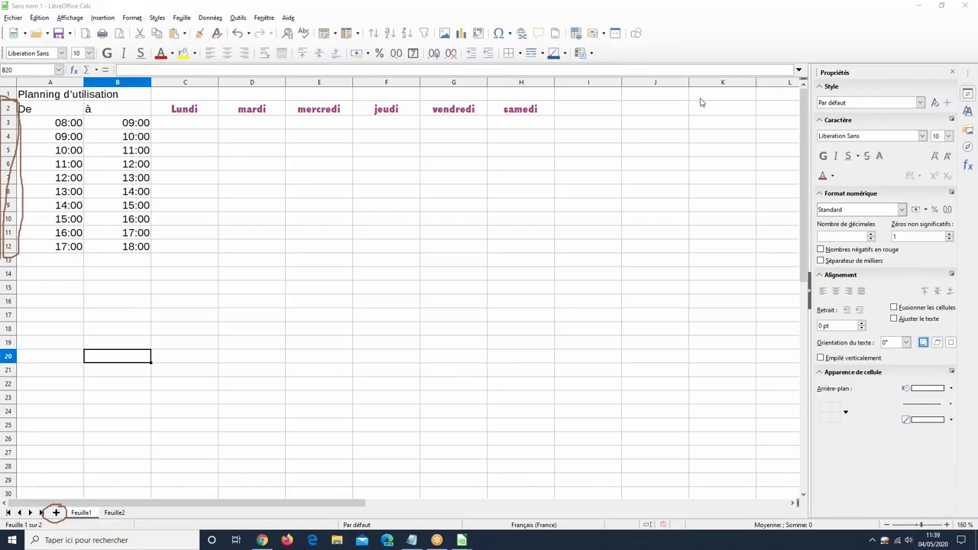
- Increase the height of rows 2 to 12 together to roughly double, and clear the row selection
left_click(10, 112)
left_click_drag(10, 112, 9, 246)
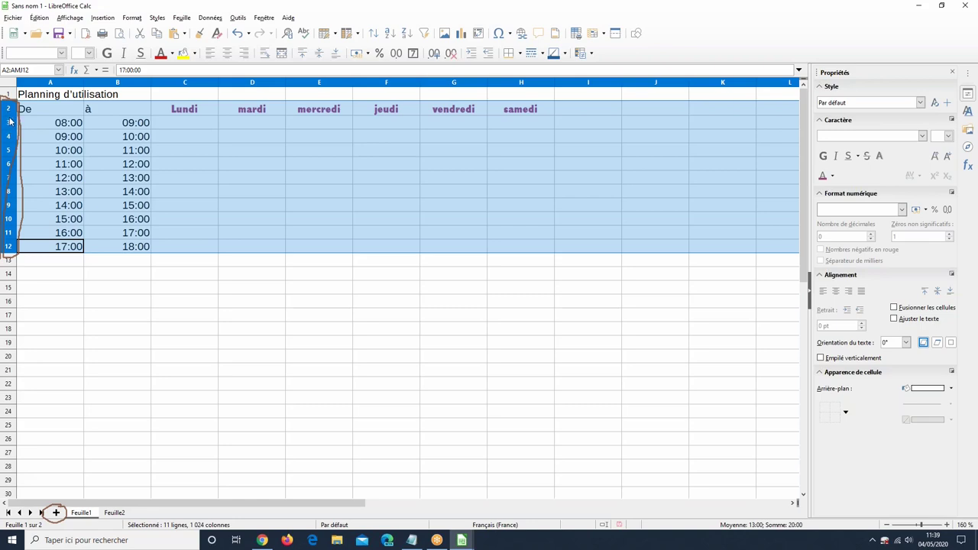
left_click_drag(10, 119, 10, 130)
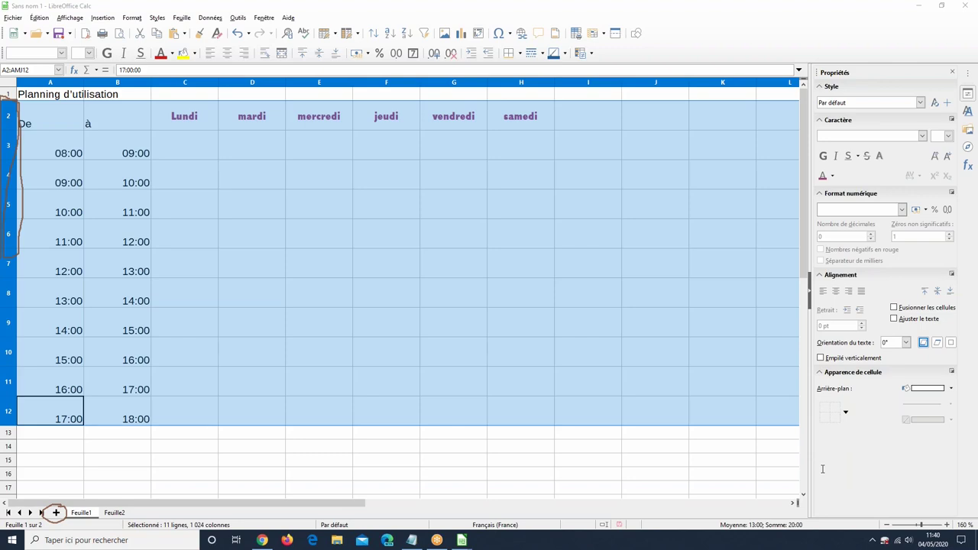
left_click(381, 351)
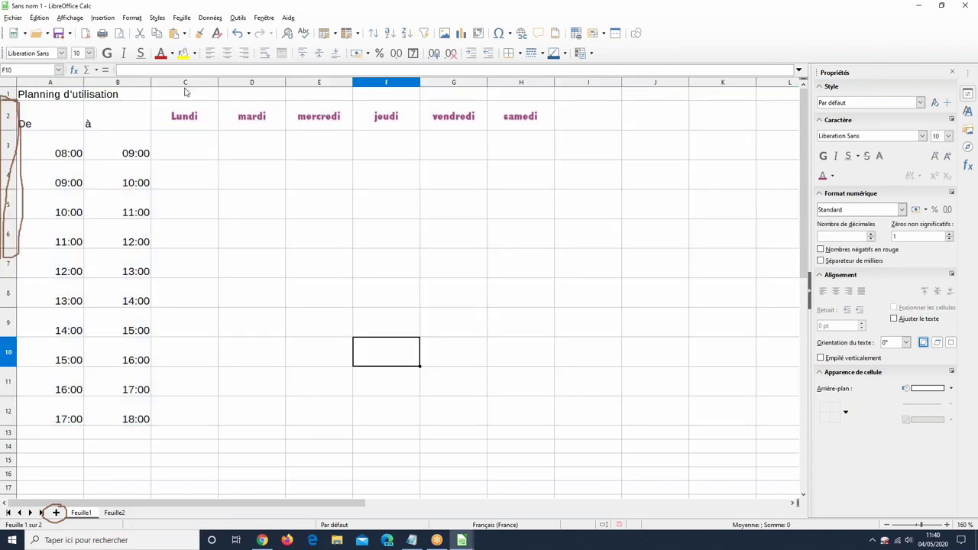
- Widen columns C to H together by roughly a third, and clear the column selection
left_click(185, 83)
left_click_drag(186, 84, 545, 99)
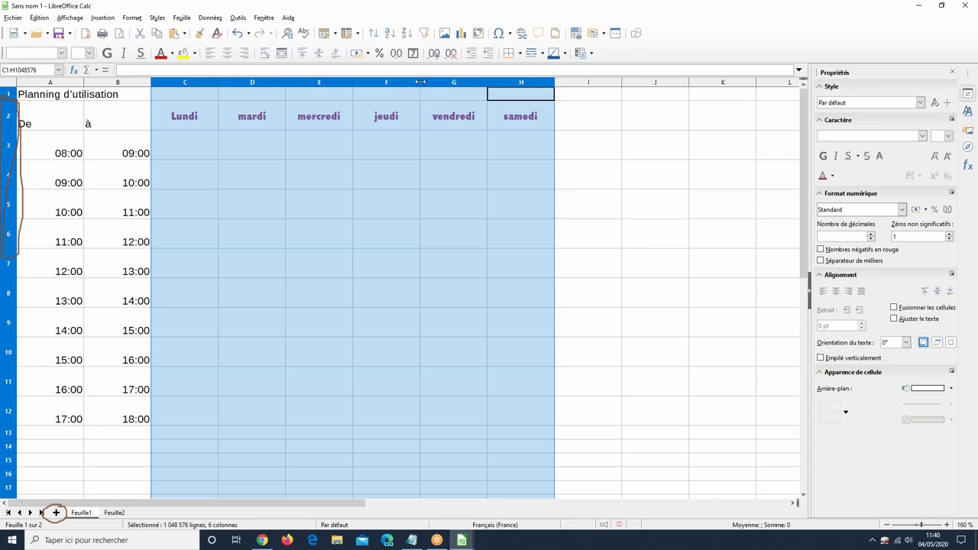
left_click_drag(420, 81, 440, 81)
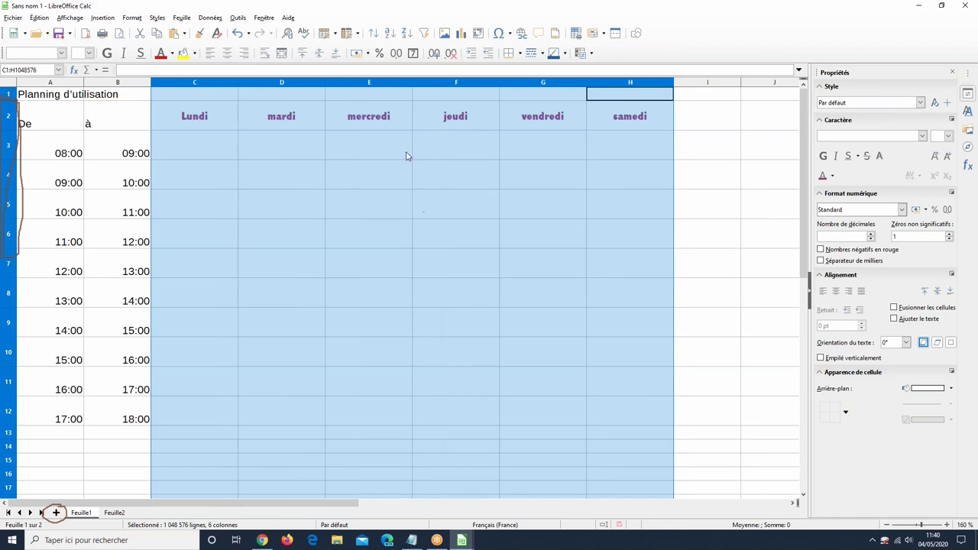
left_click(245, 188)
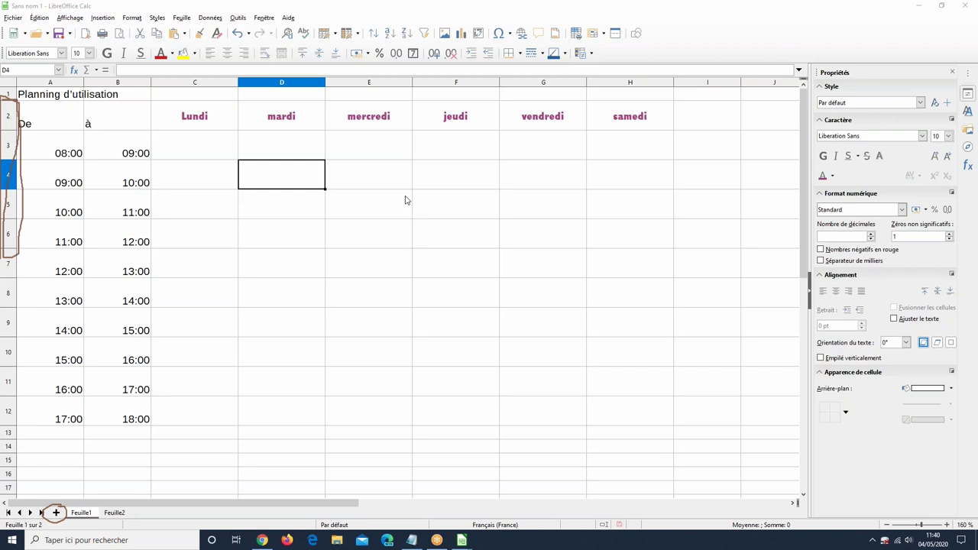
- Centre the hours in A3:B12 both vertically and horizontally in their cells
left_click(58, 156)
left_click_drag(57, 156, 118, 407)
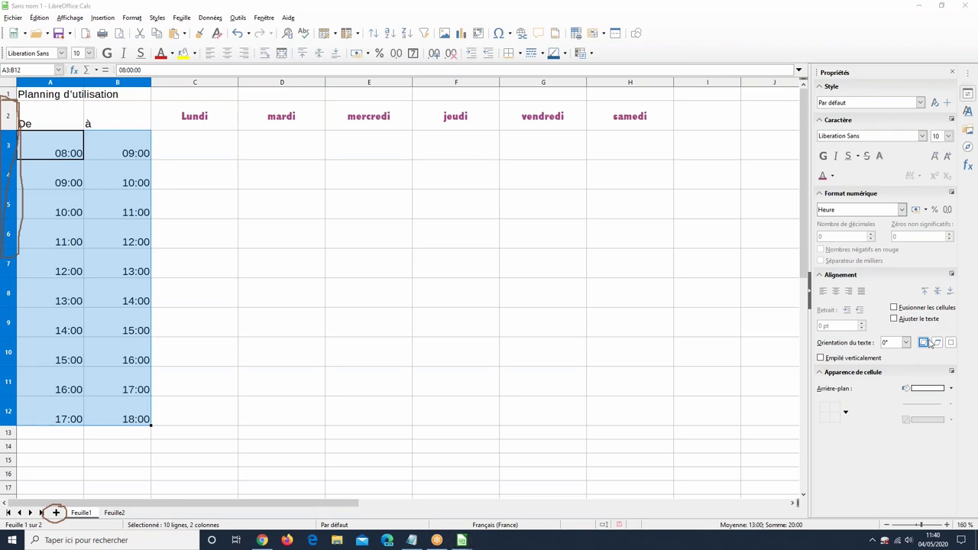
left_click(937, 291)
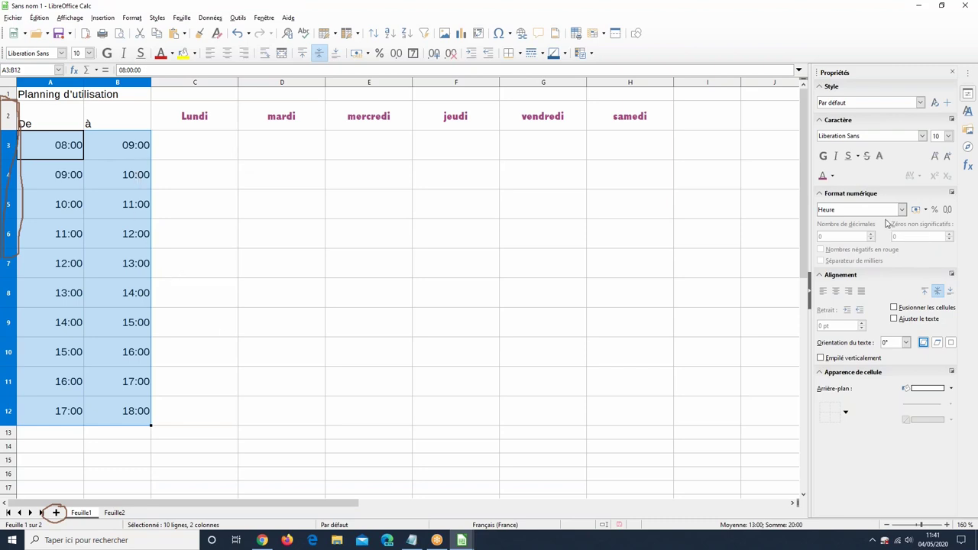
left_click(837, 291)
left_click(343, 349)
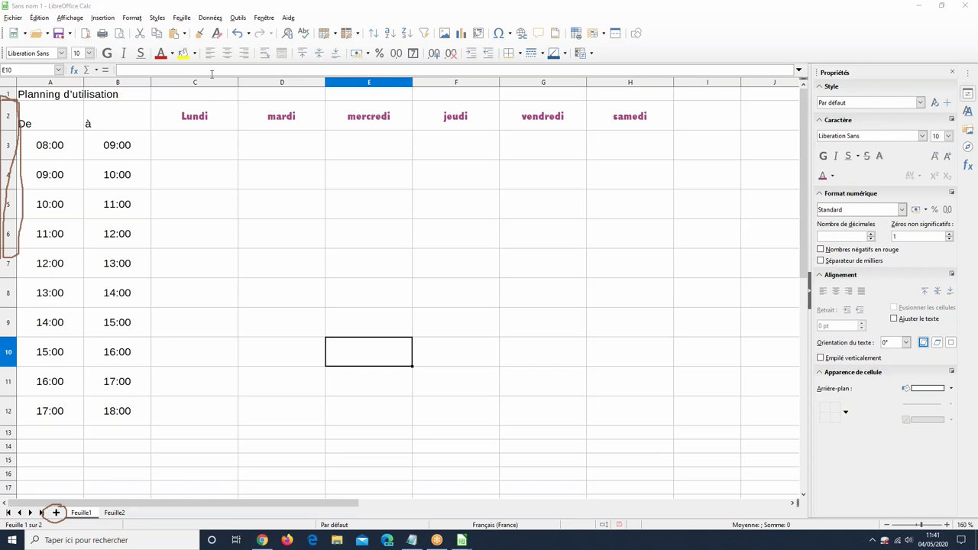
left_click_drag(201, 86, 644, 86)
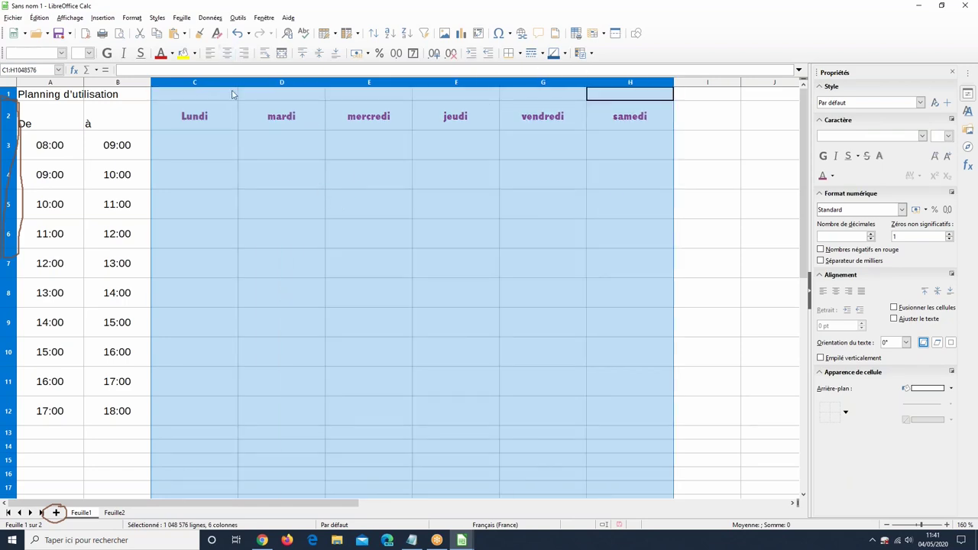
left_click(491, 262)
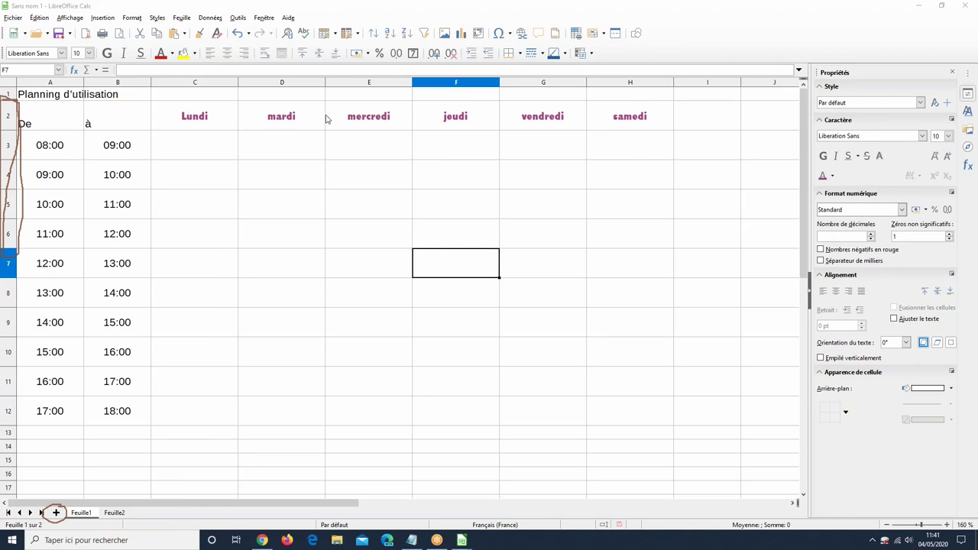
left_click(187, 82)
left_click_drag(478, 87, 615, 87)
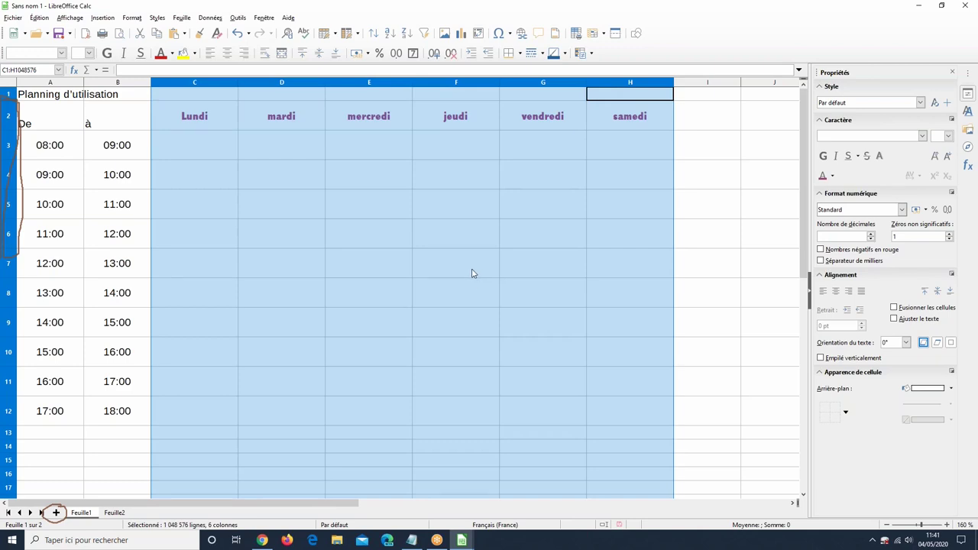
left_click(257, 328)
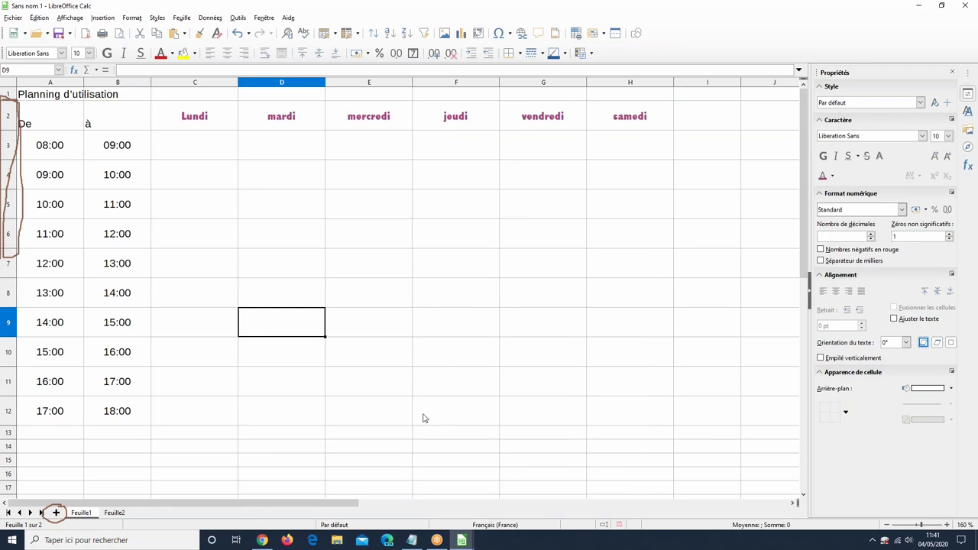
- Enter a sample user's surname in each of the timetable cells C3, D5, E3 and D3
left_click(218, 140)
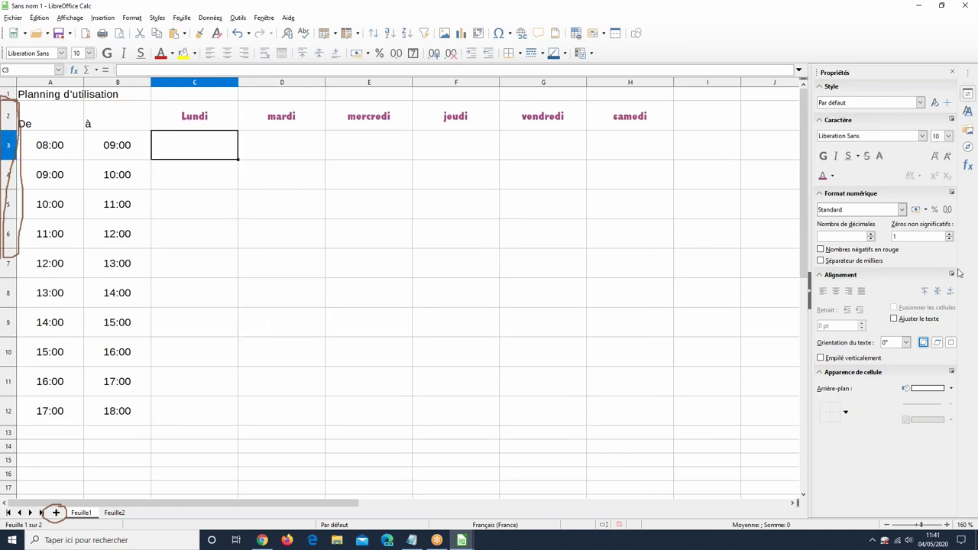
type("untel")
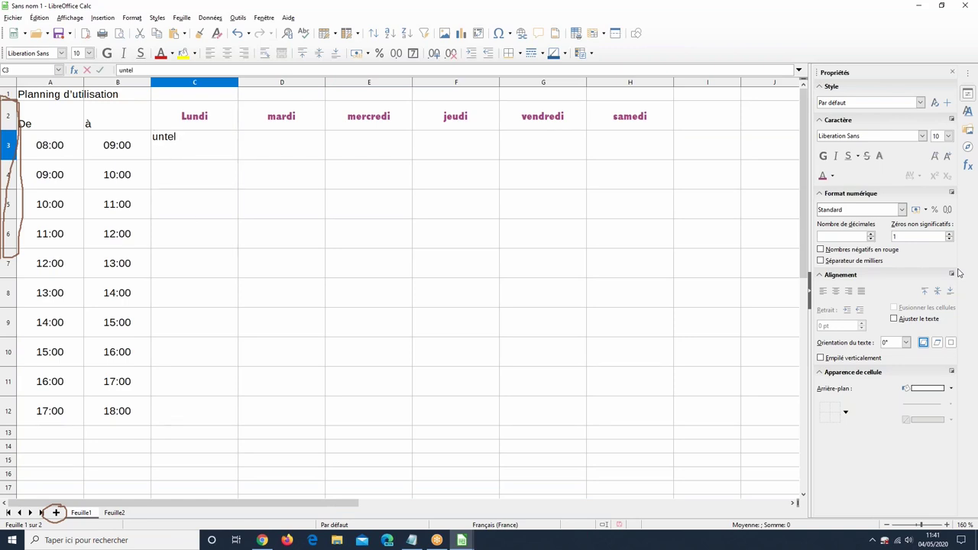
left_click(317, 207)
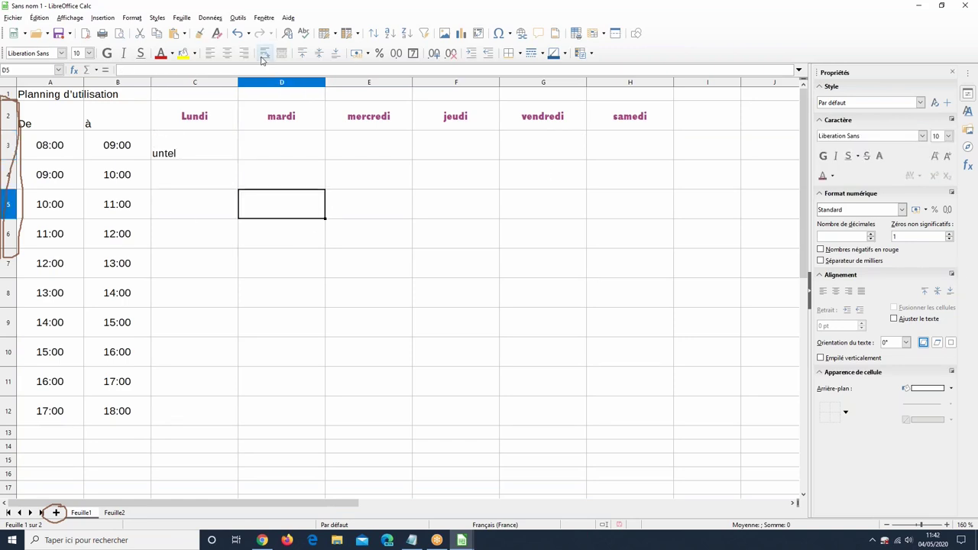
type("Mart")
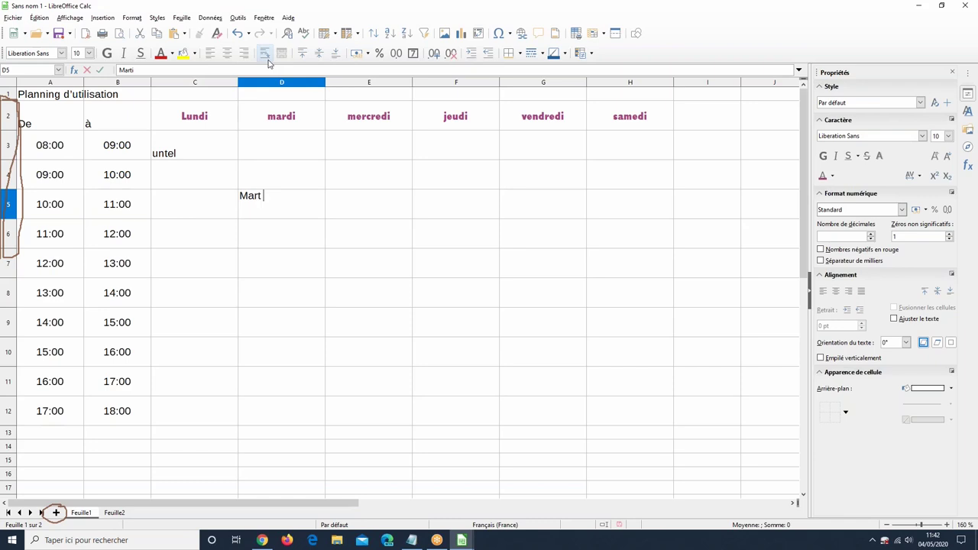
type("in")
left_click(380, 153)
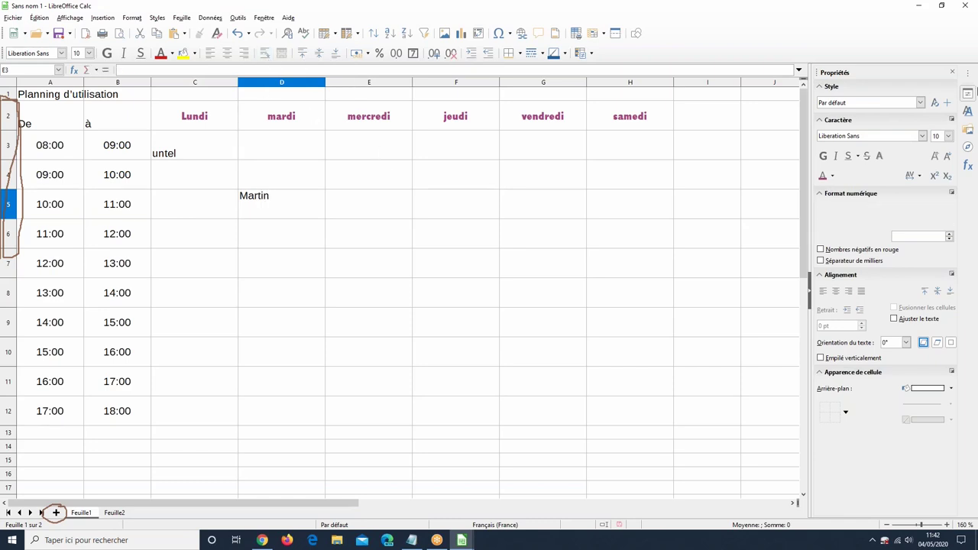
type("Dupont")
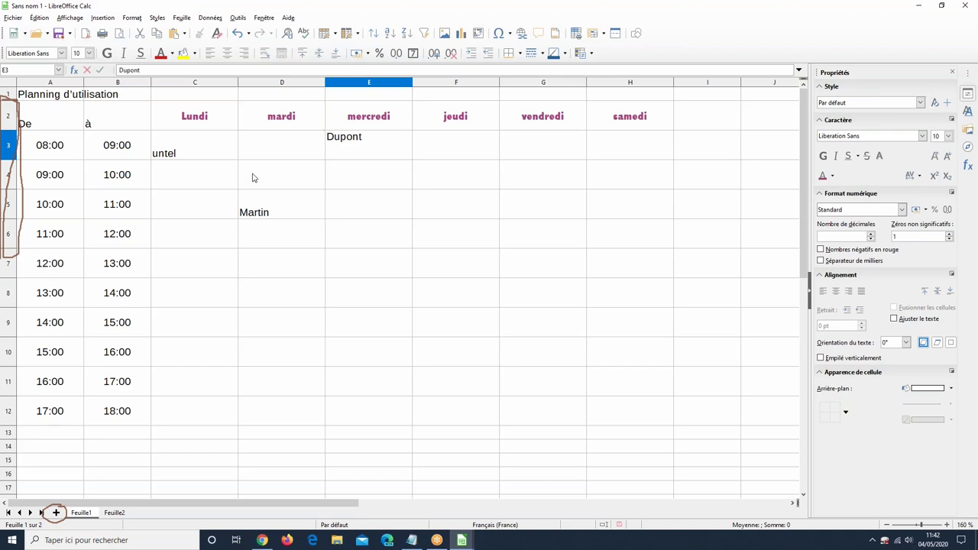
left_click(278, 145)
type("Durand")
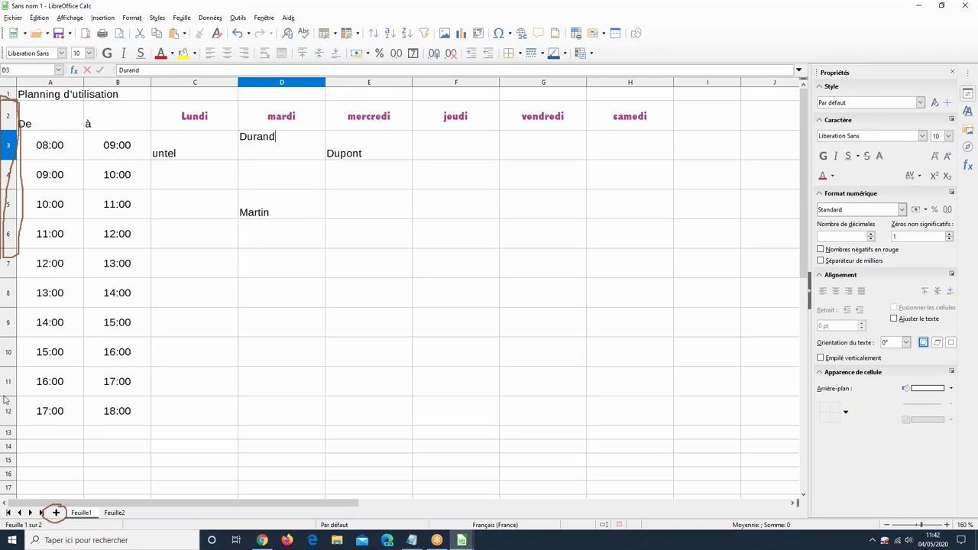
left_click(281, 342)
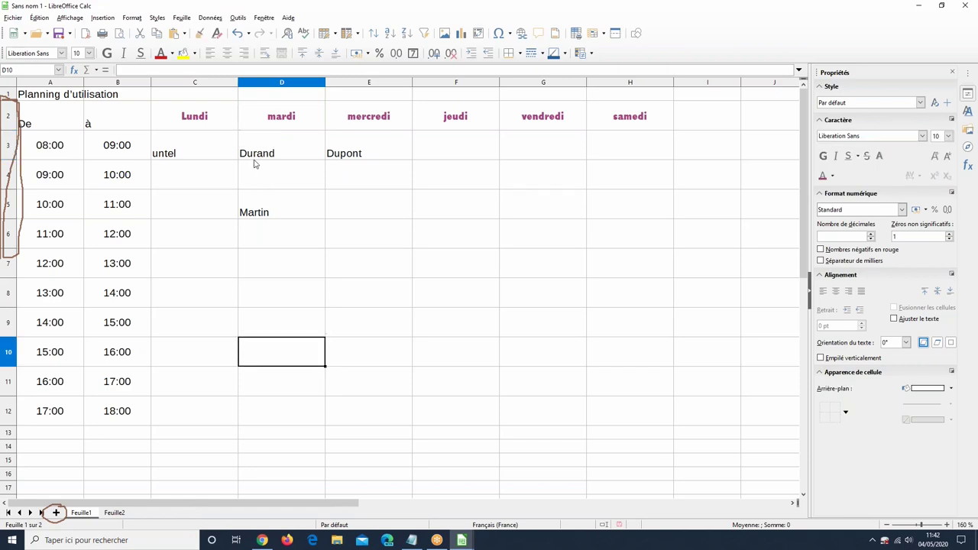
- Autofill the surnames down their columns: C3 to C6, D3 to D4, D5 to D6 and E3 to E6
left_click(215, 150)
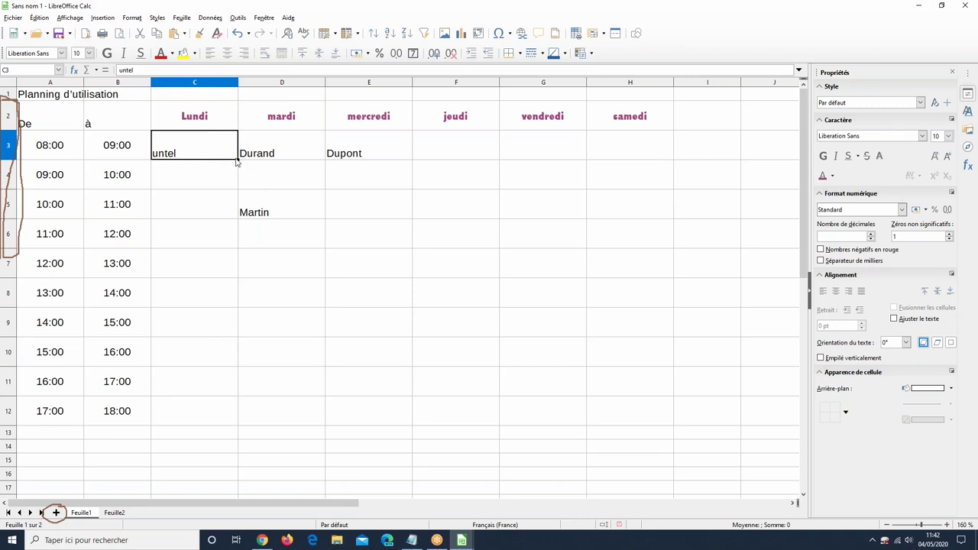
left_click_drag(237, 162, 224, 242)
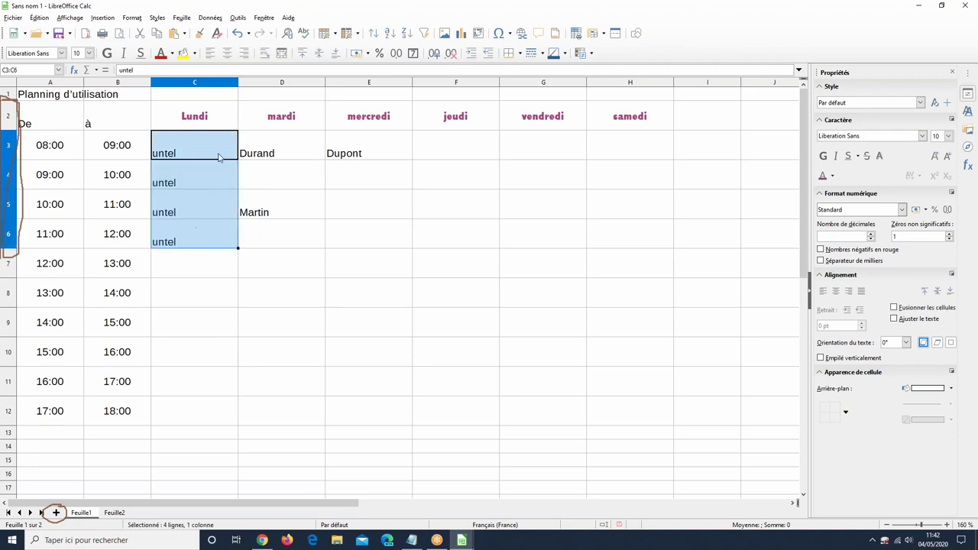
left_click(309, 155)
left_click_drag(323, 159, 323, 248)
left_click(316, 215)
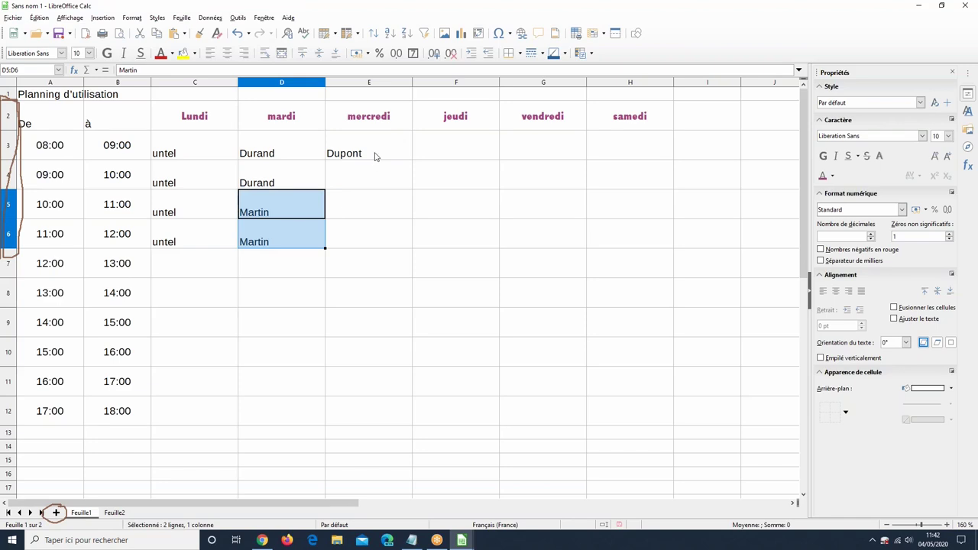
left_click(375, 155)
left_click_drag(411, 160, 390, 240)
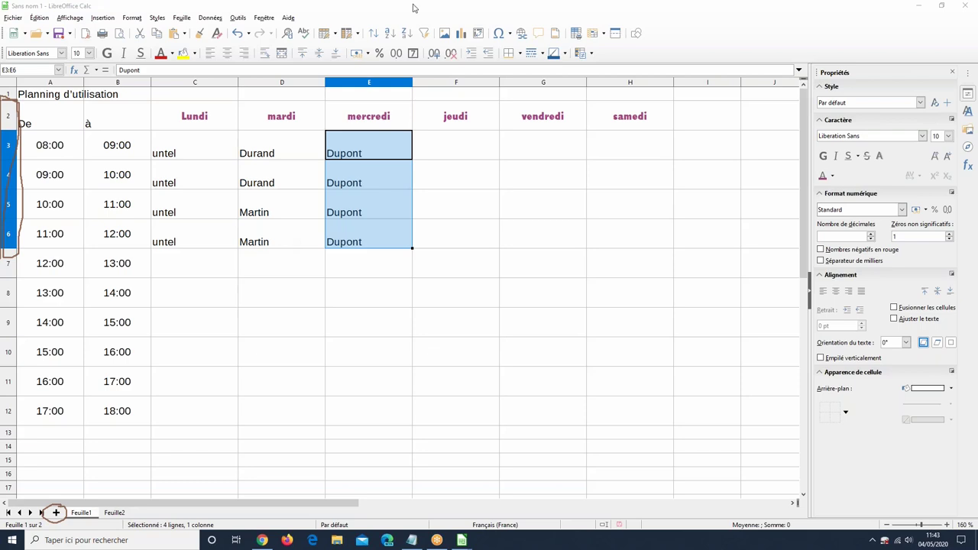
- Give the 12:00 to 13:00 slot in C7:H7 a green background for all weekdays
left_click(459, 159)
left_click_drag(183, 270, 608, 273)
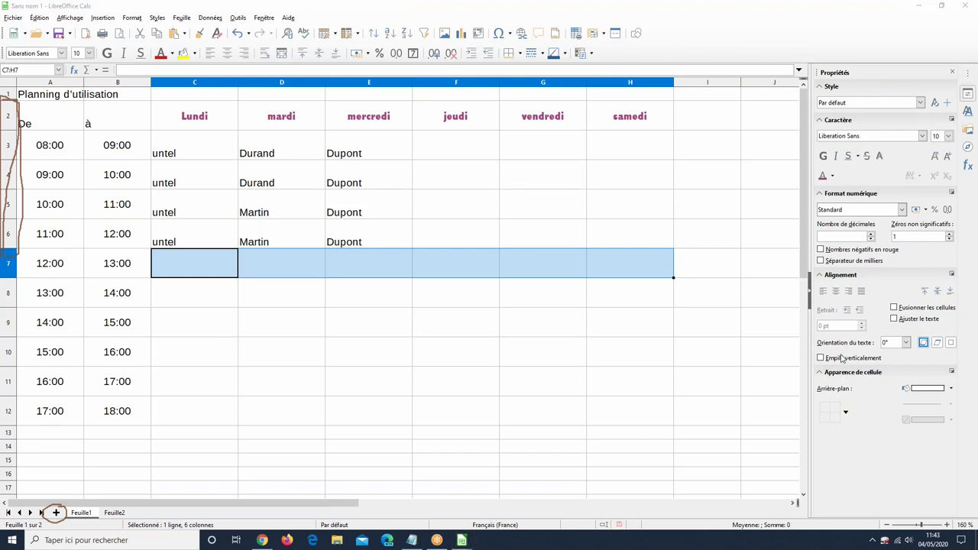
left_click(933, 391)
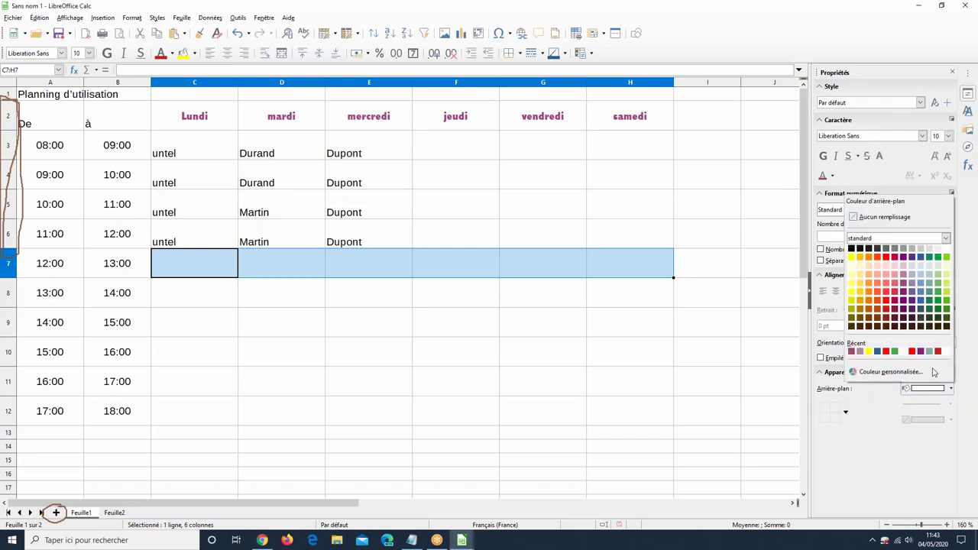
left_click(937, 294)
left_click(248, 388)
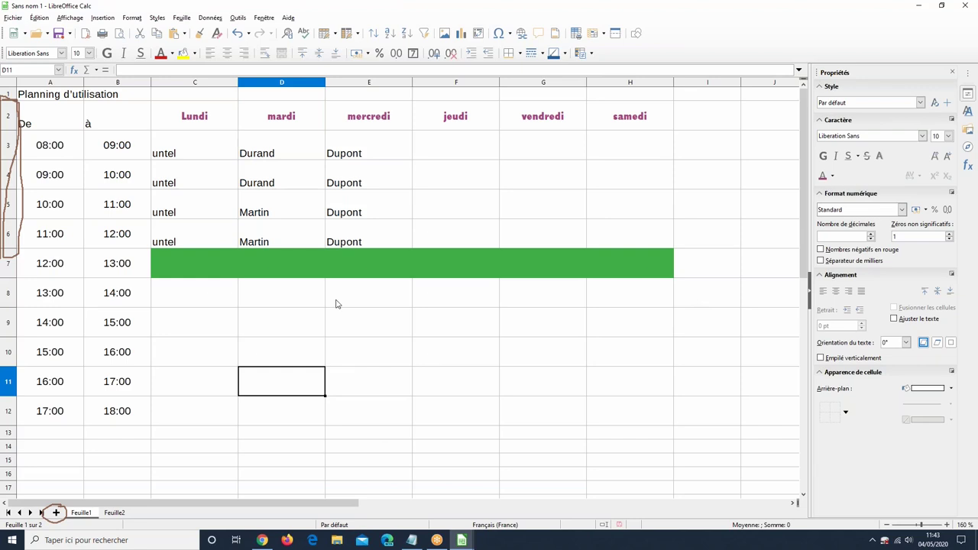
- Give the Thursday morning cells F3:F6 a light red background
left_click_drag(440, 155, 432, 235)
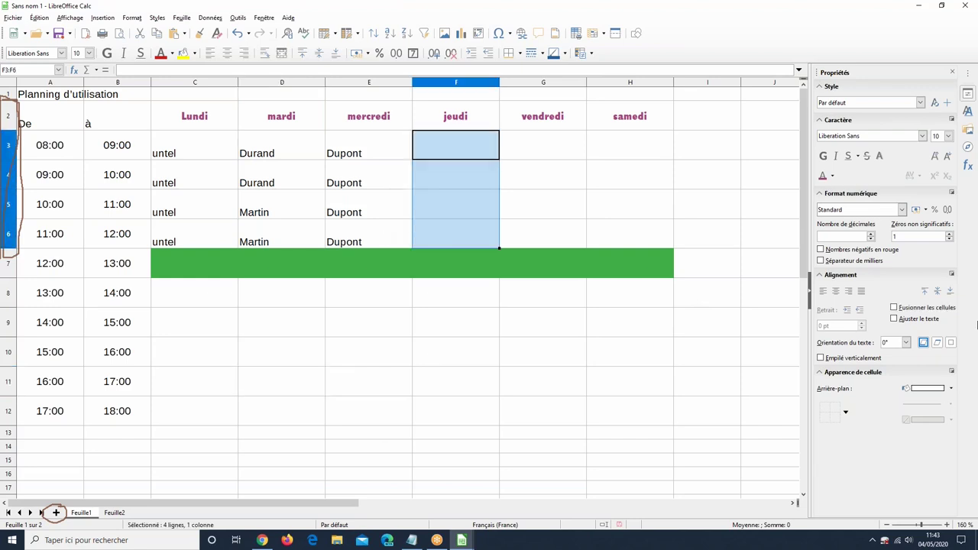
left_click(951, 388)
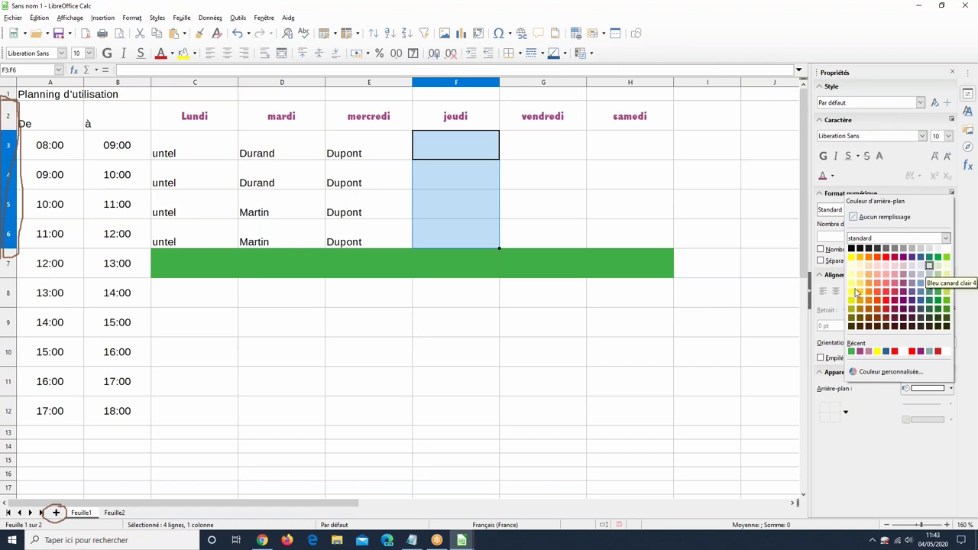
left_click(885, 283)
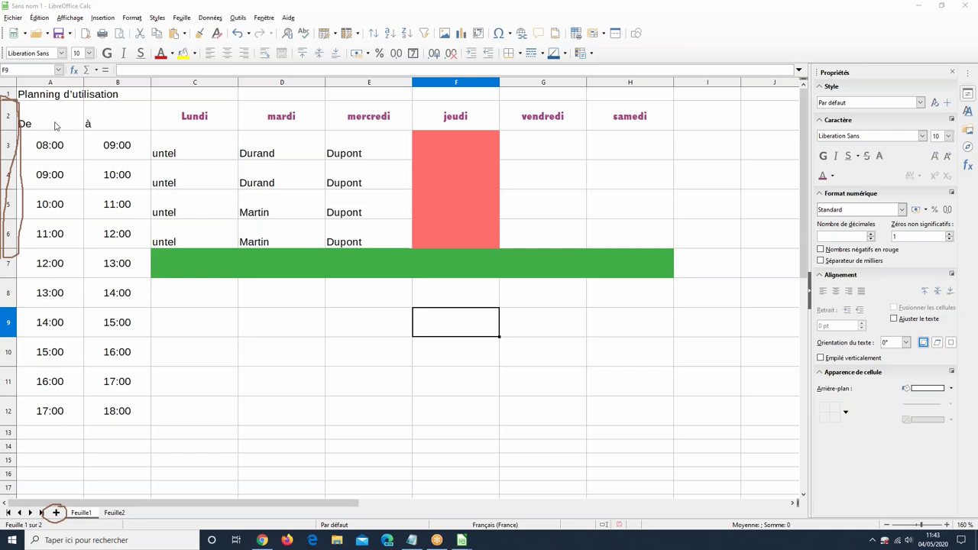
- Increase the height of title row 1 to about five times its size, and clear the selection
left_click(8, 95)
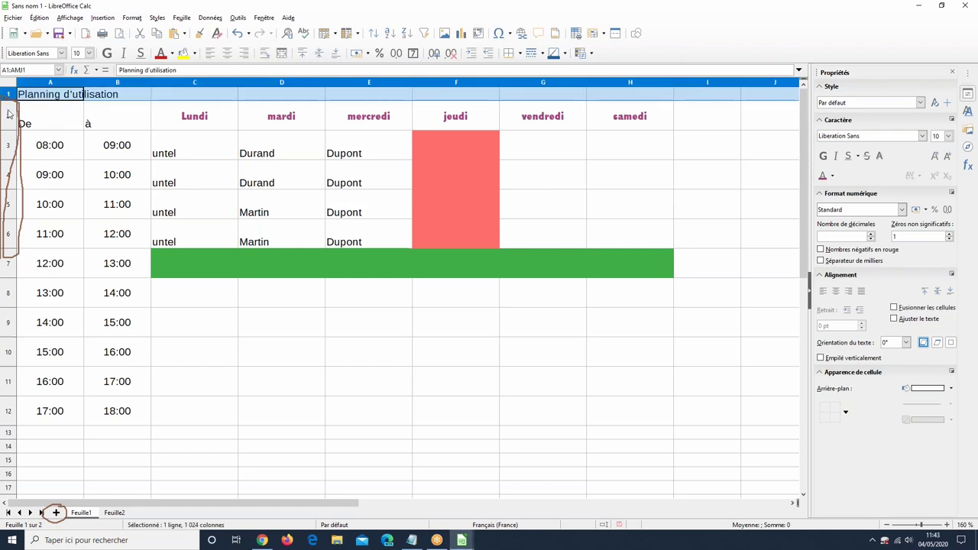
left_click_drag(9, 110, 8, 158)
left_click(506, 446)
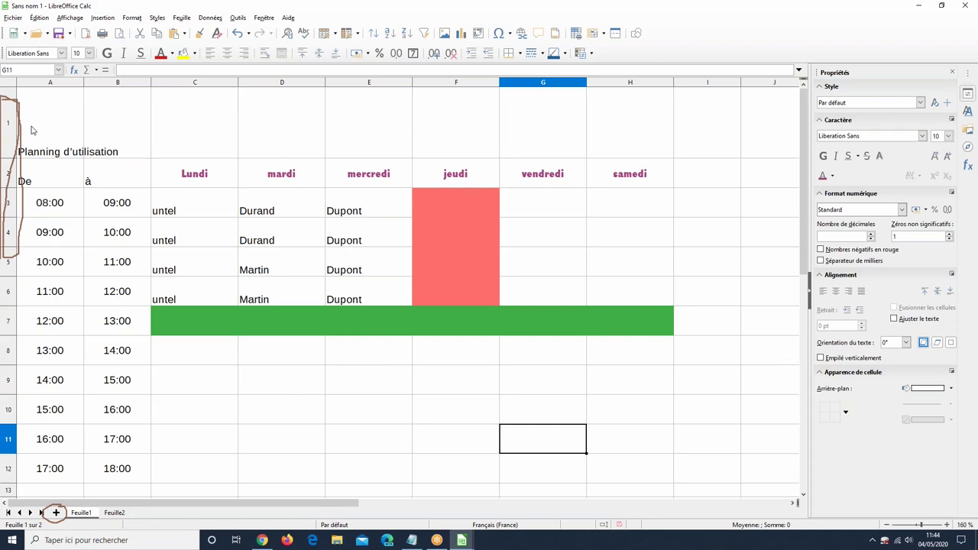
- Merge and centre the title cells A1:H1 across the full width of the timetable
left_click_drag(43, 120, 588, 138)
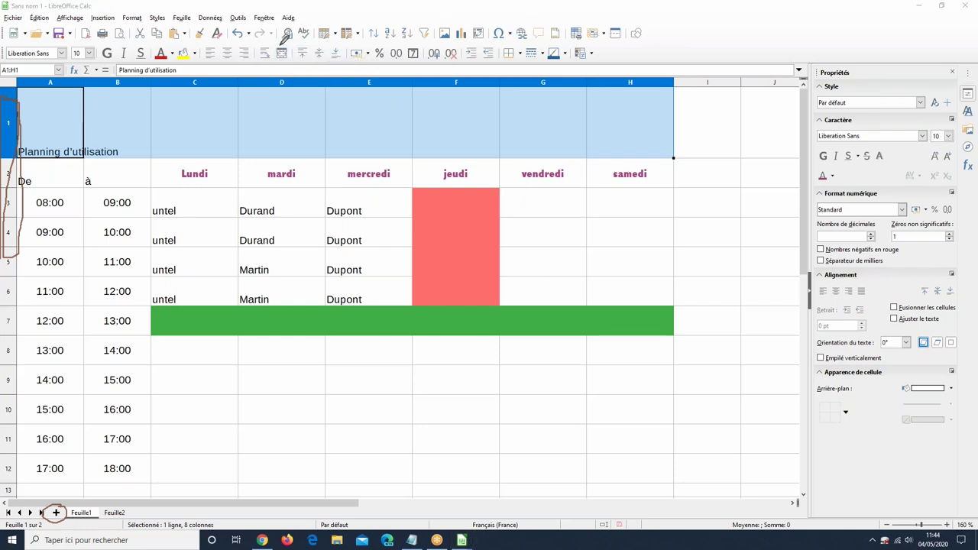
left_click_drag(290, 41, 286, 42)
left_click(281, 53)
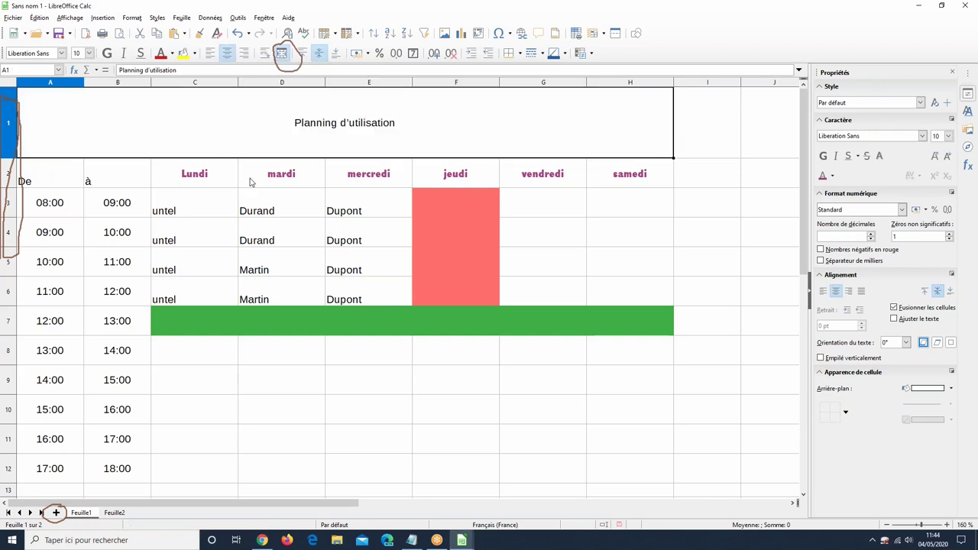
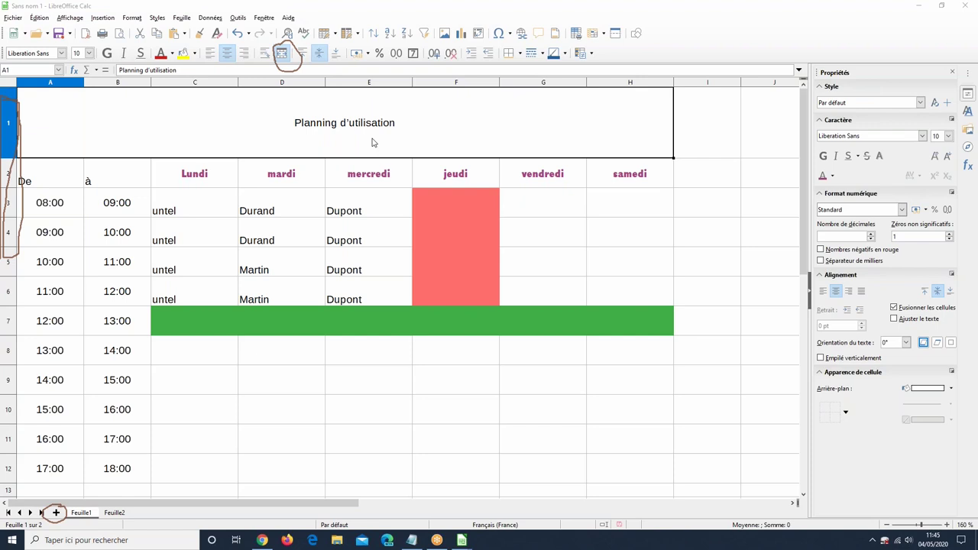
- Apply all borders to the timetable range A2:H12, covering the header row and every hour row down to 17:00
left_click(71, 174)
left_click(285, 273, "shift")
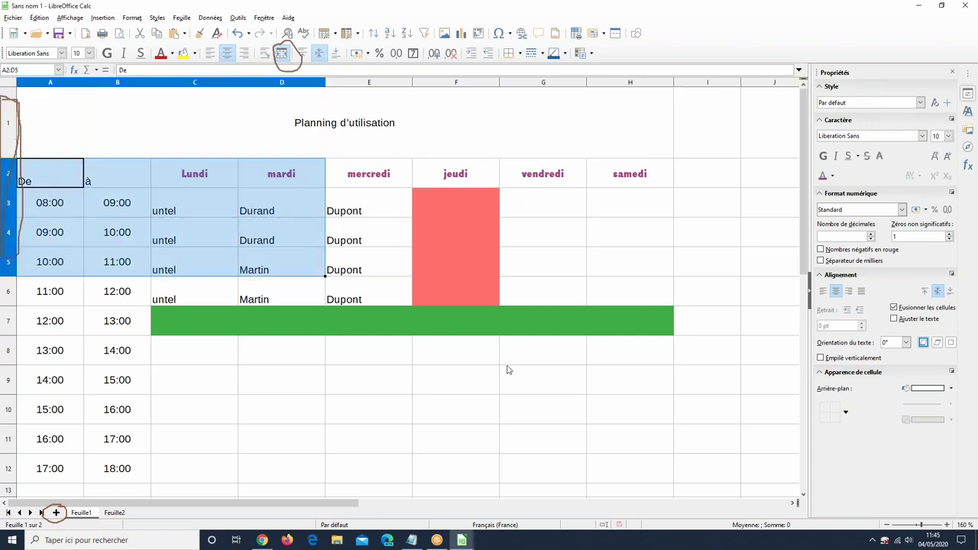
left_click(613, 470, "shift")
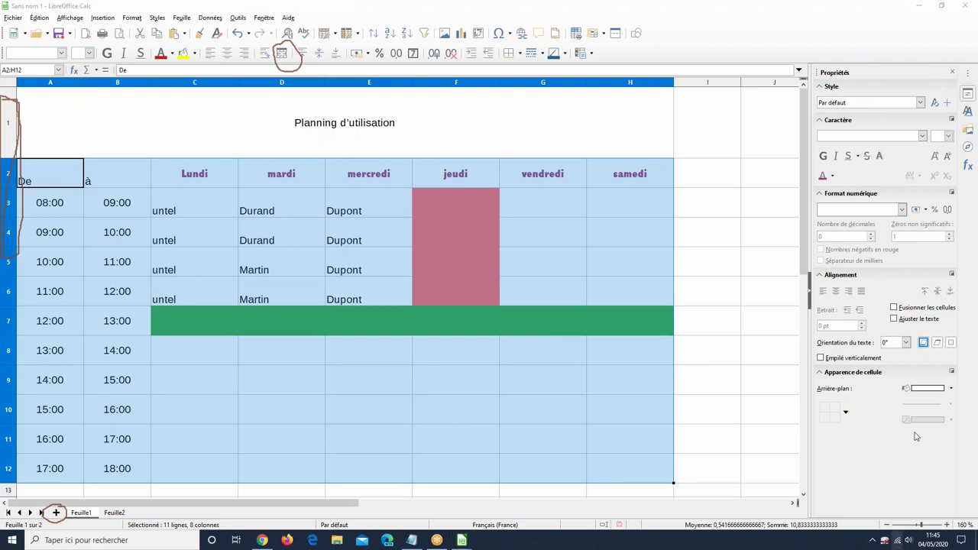
left_click(845, 414)
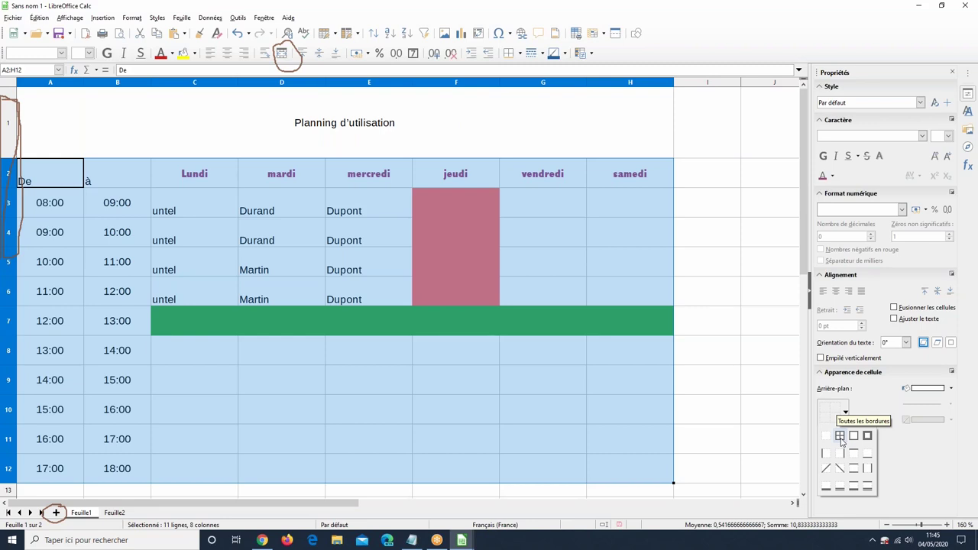
left_click(841, 440)
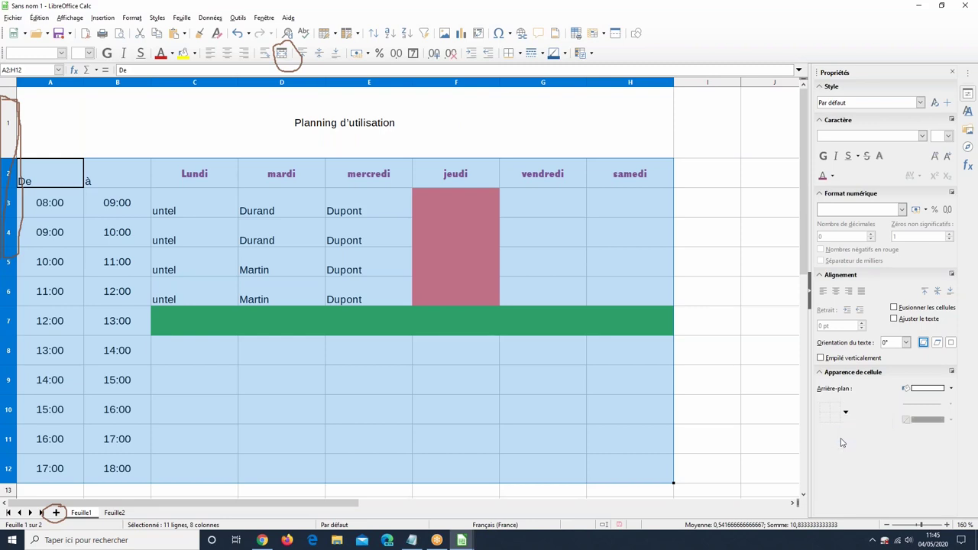
left_click(322, 323)
scroll(410, 298, "down", 3)
scroll(410, 299, "up", 1)
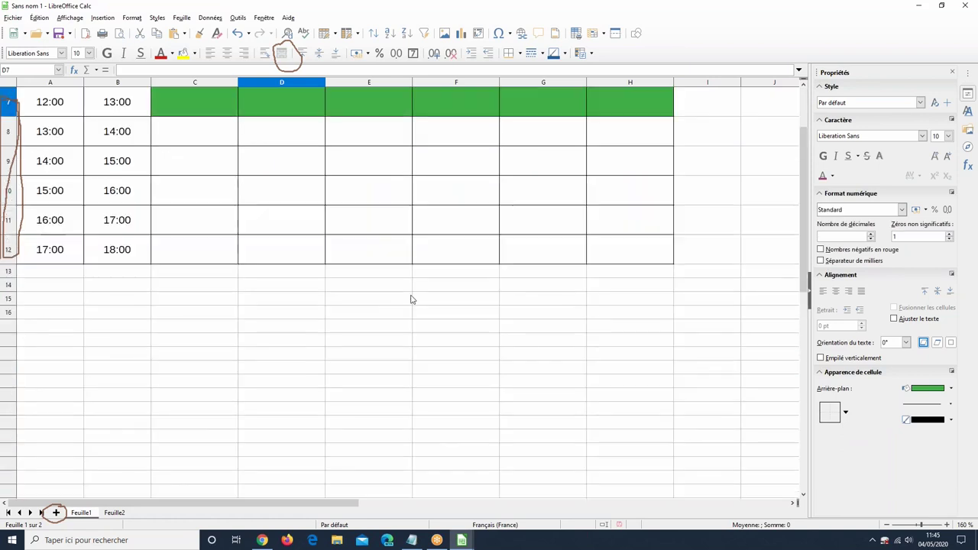
scroll(410, 298, "up", 2)
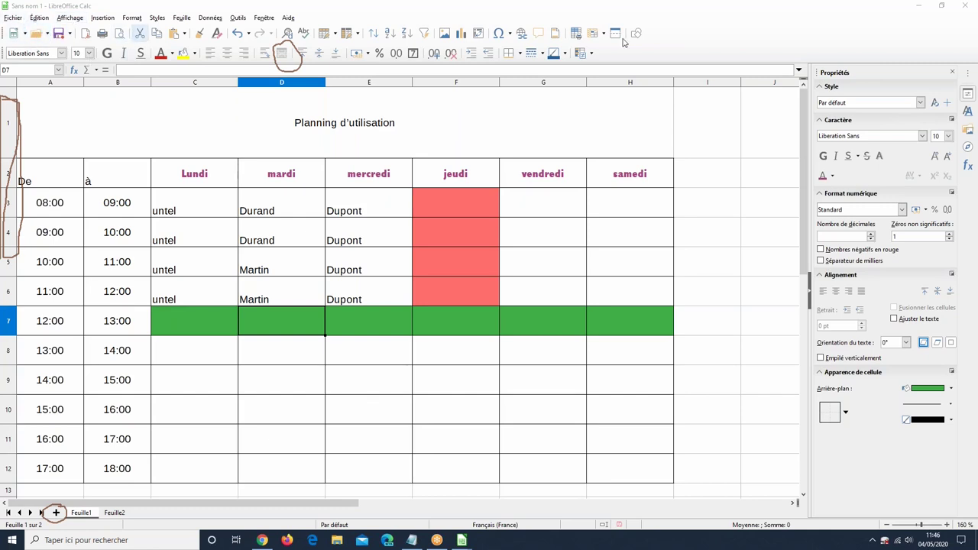
left_click(522, 34)
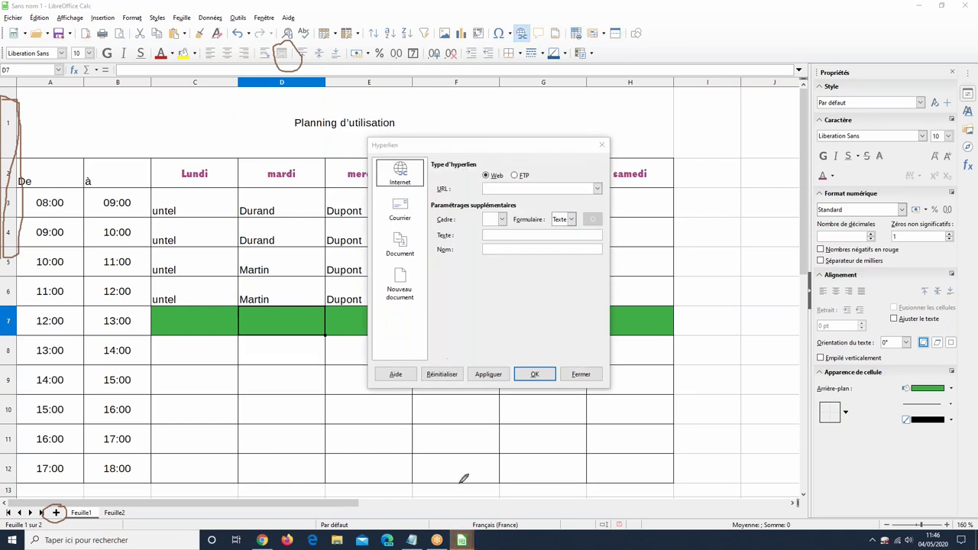
left_click(579, 374)
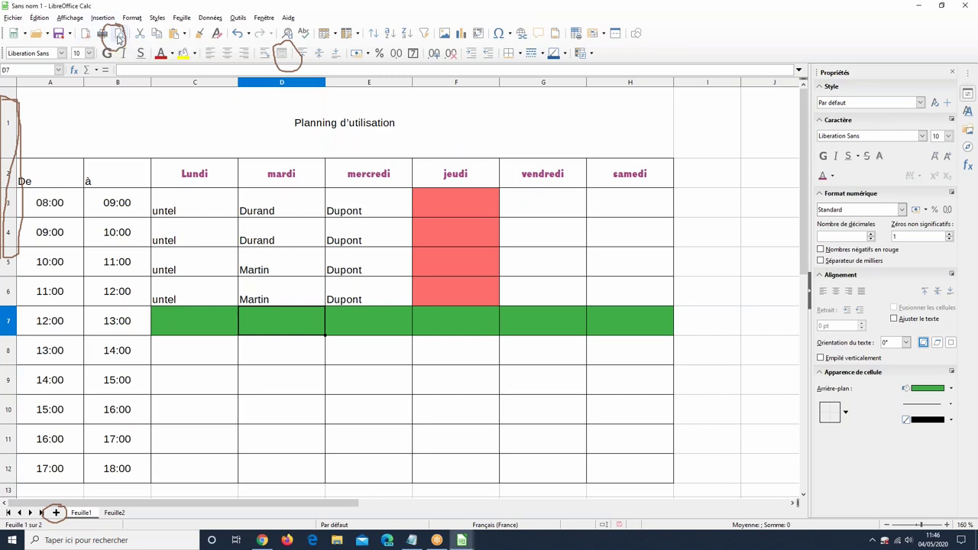
- Show the print preview of the timetable and change the page orientation to landscape (Paysage)
left_click(120, 34)
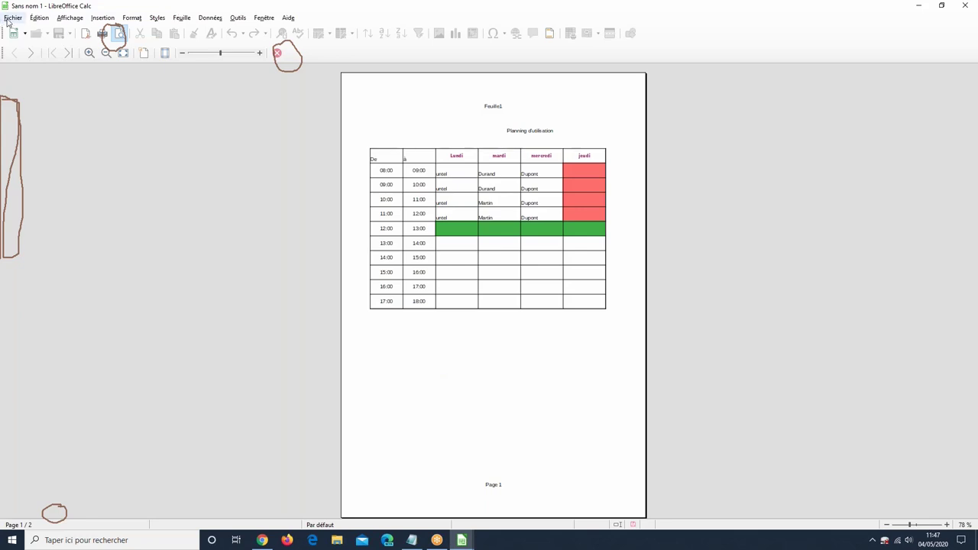
left_click(181, 18)
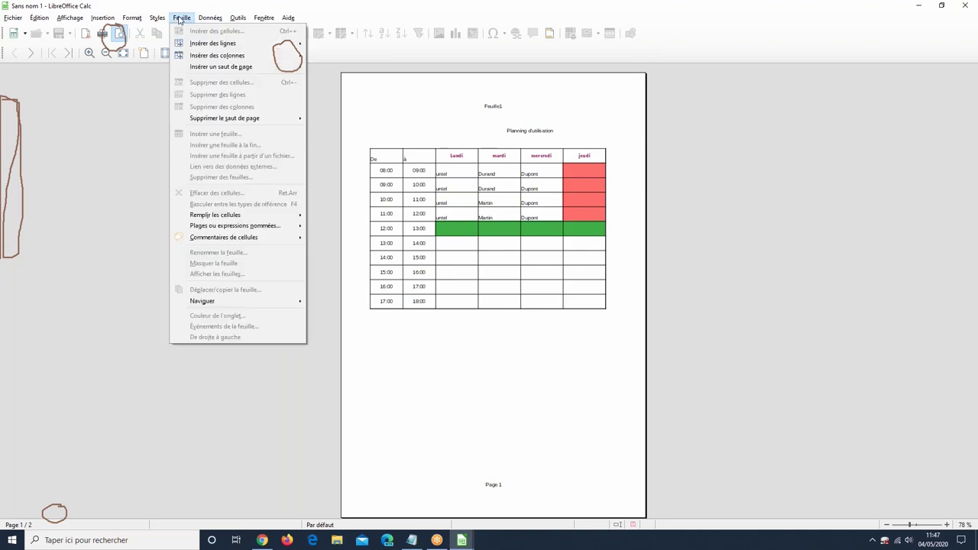
mouse_move(157, 18)
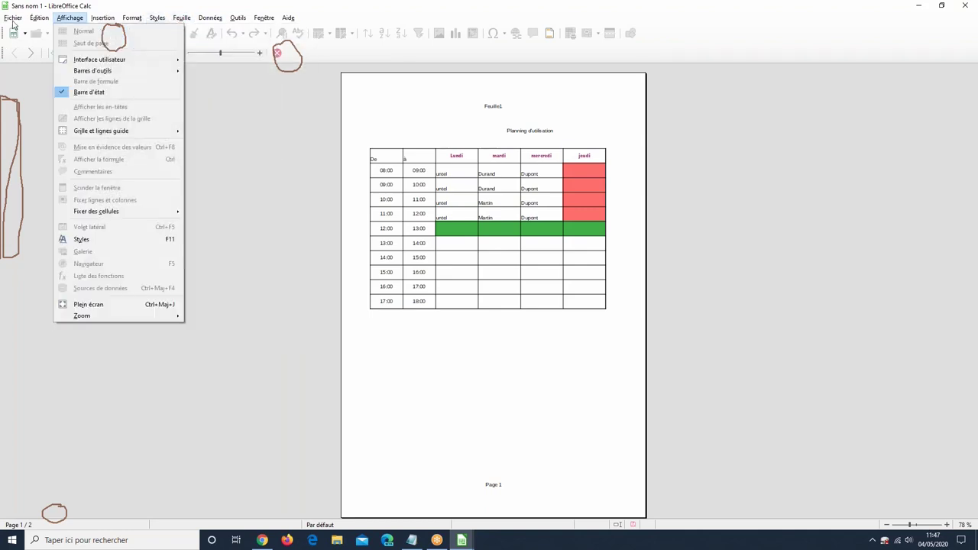
mouse_move(13, 21)
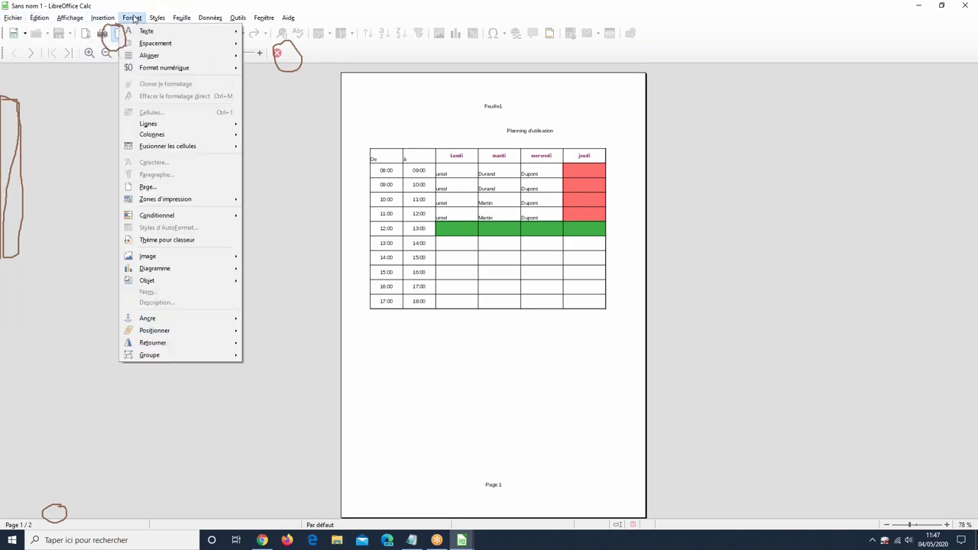
mouse_move(74, 17)
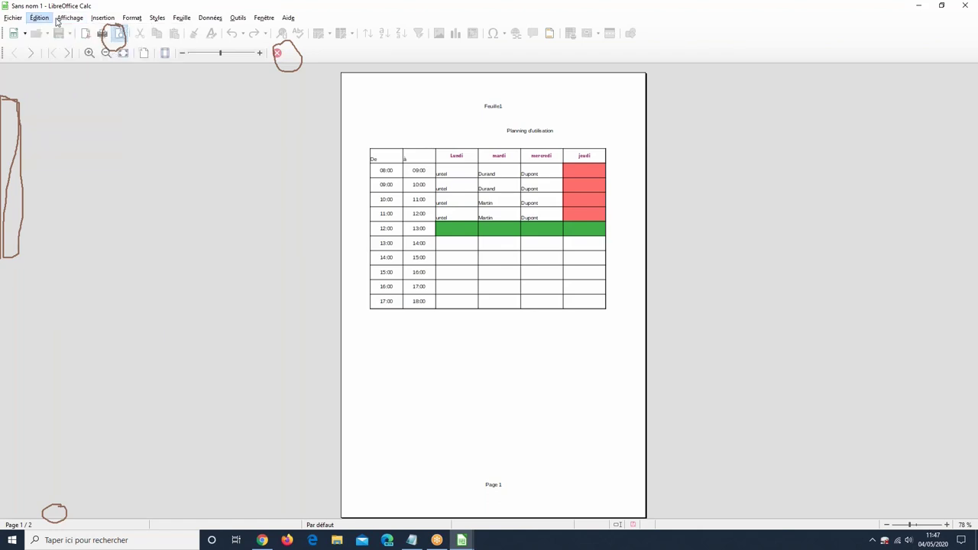
mouse_move(105, 25)
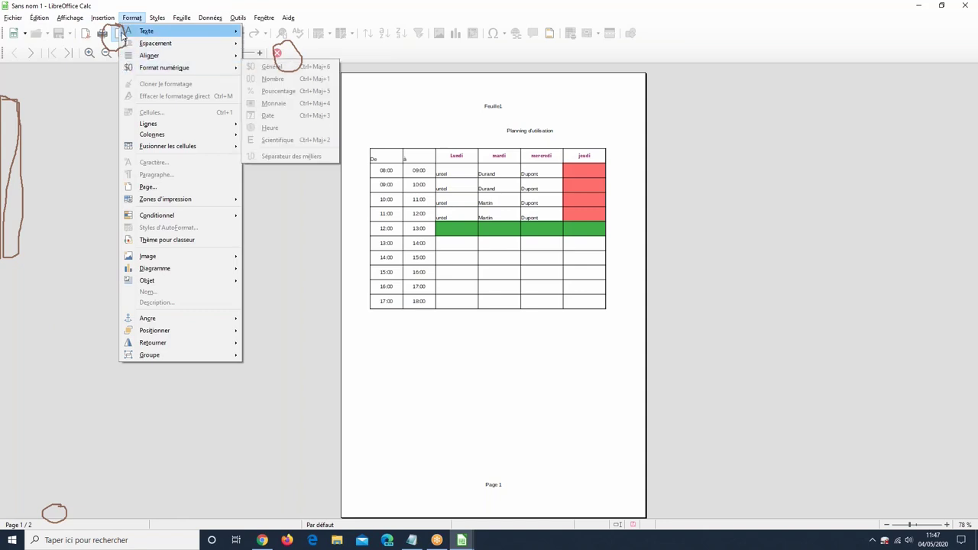
left_click(141, 189)
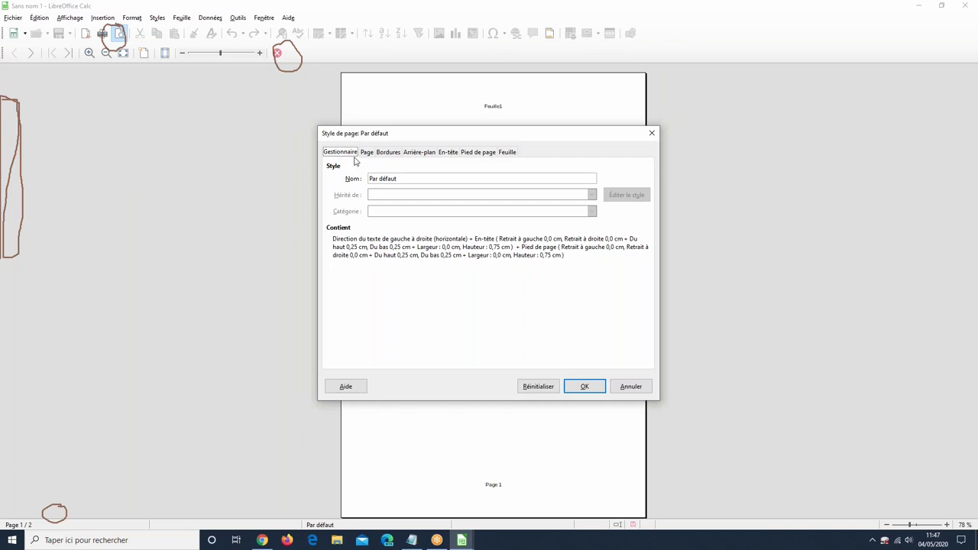
left_click(367, 155)
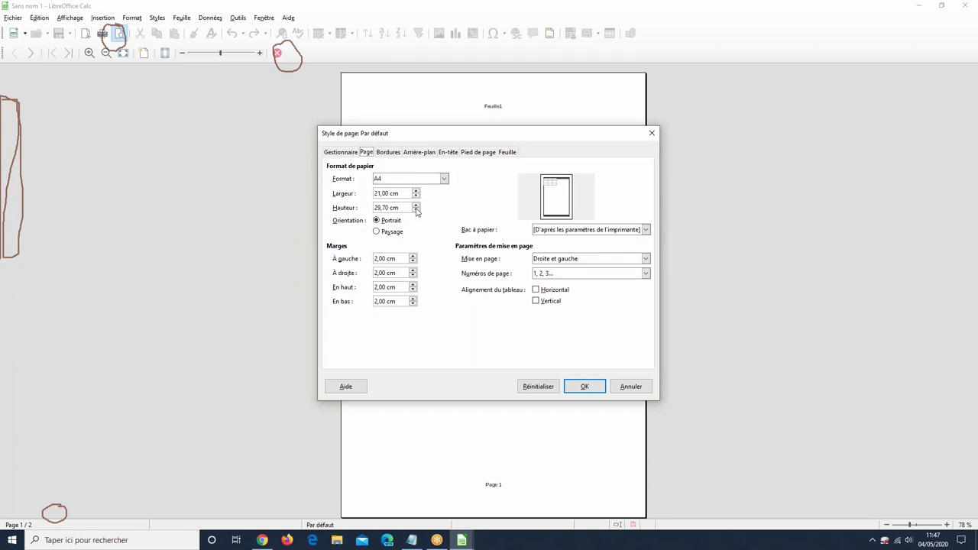
left_click(384, 233)
left_click(581, 387)
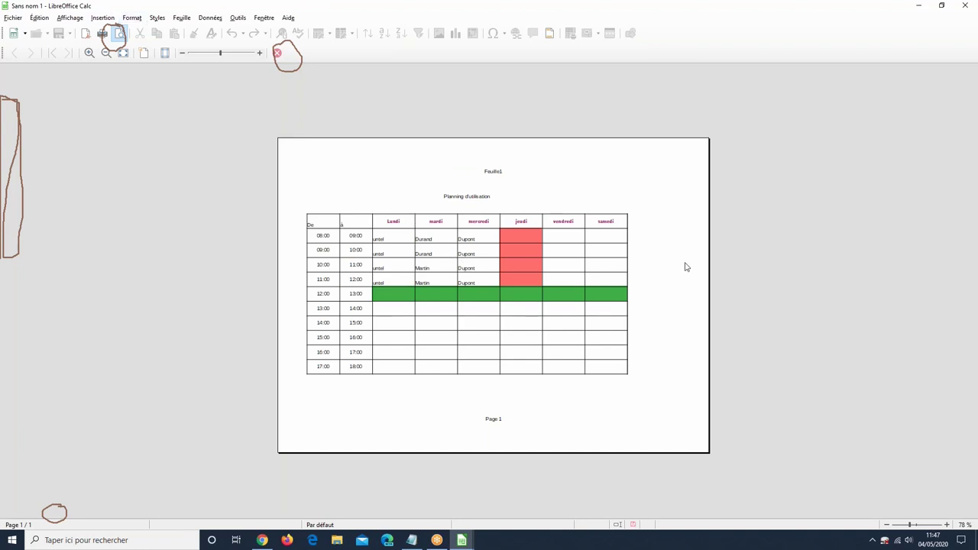
- Centre the table on the printed page both horizontally and vertically in the page style
left_click(133, 18)
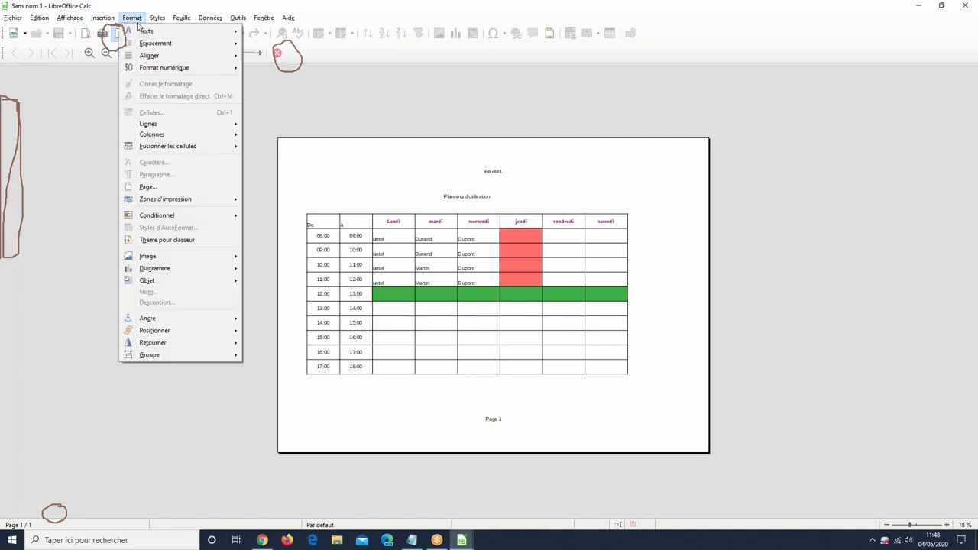
left_click(171, 190)
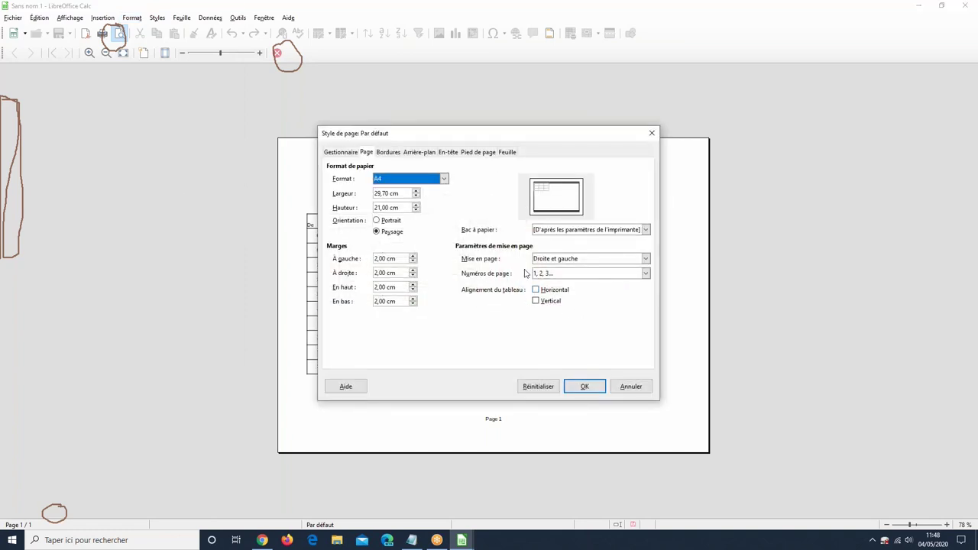
left_click(551, 290)
left_click(551, 300)
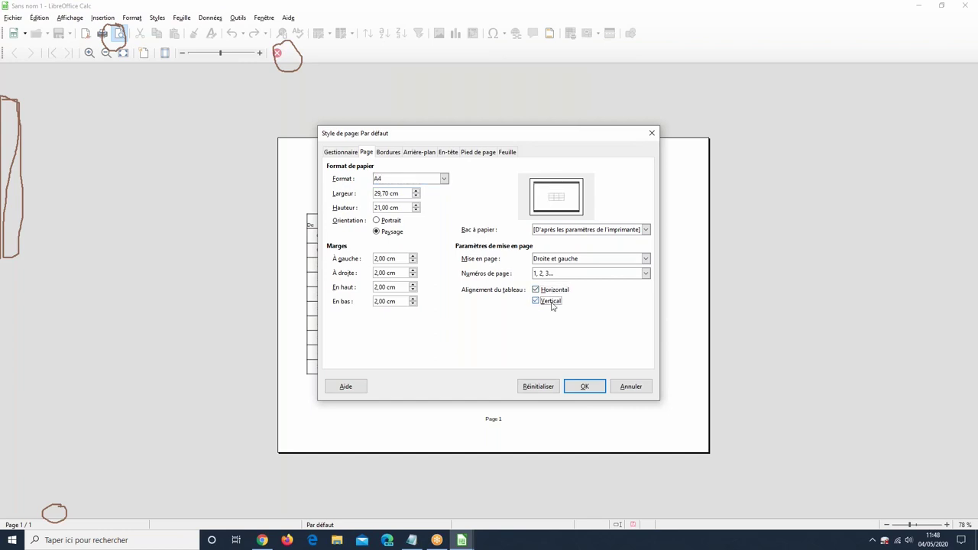
left_click(593, 394)
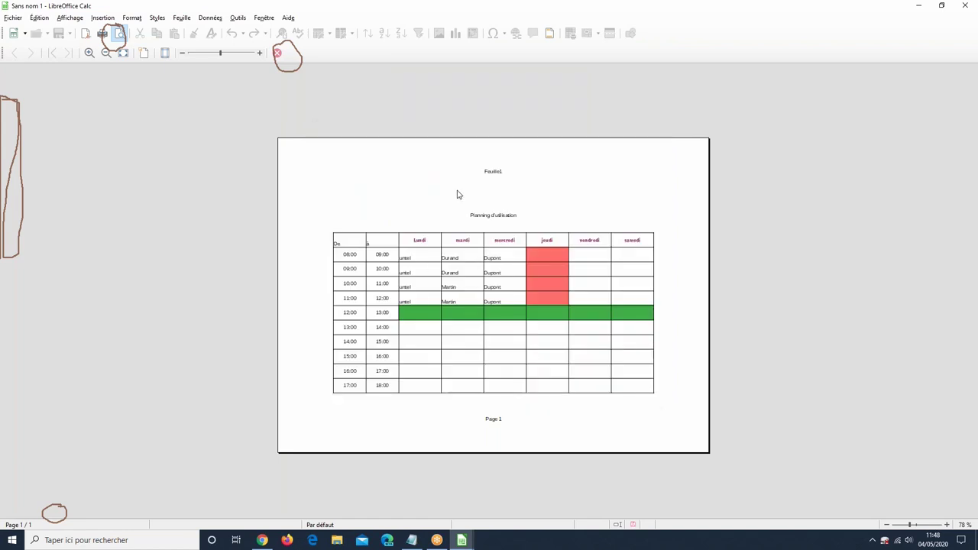